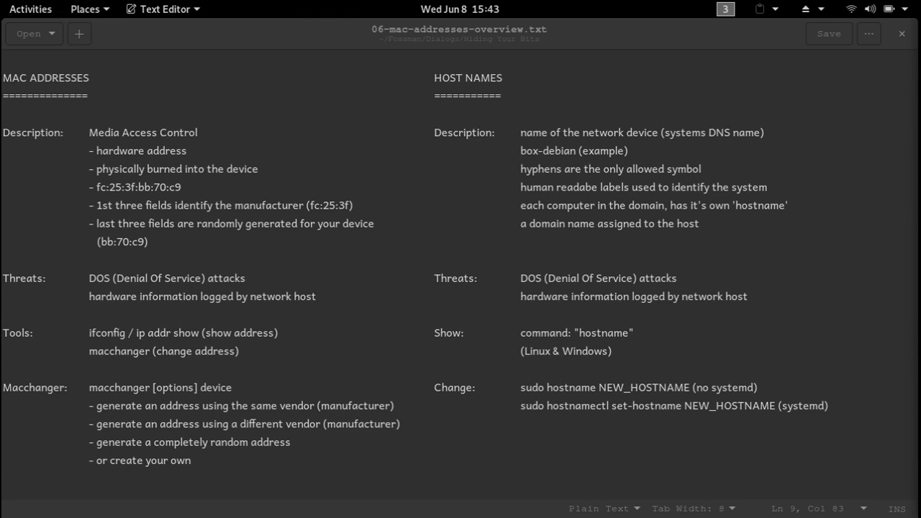
Highlight the example MAC address and its last three fields in the MAC addresses notes, and move over to the host names section
click(107, 187)
drag(107, 188, 190, 196)
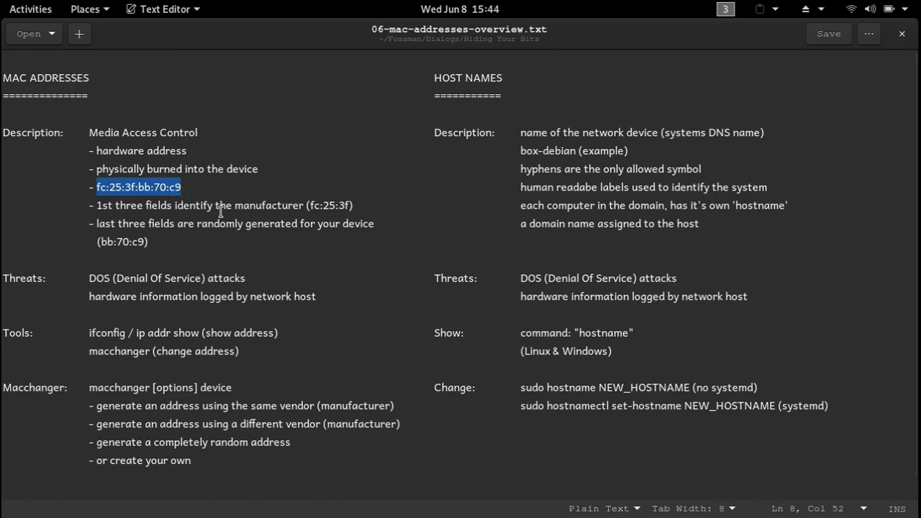
click(88, 206)
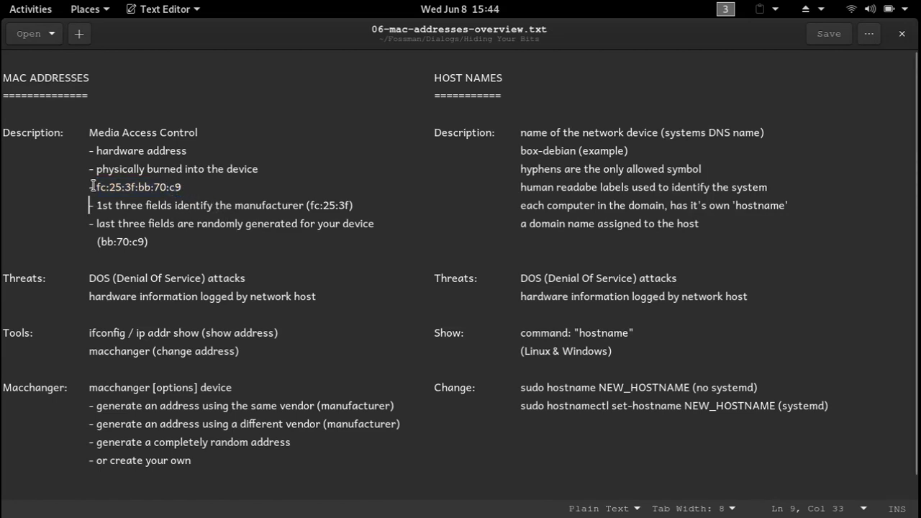
drag(97, 187, 181, 187)
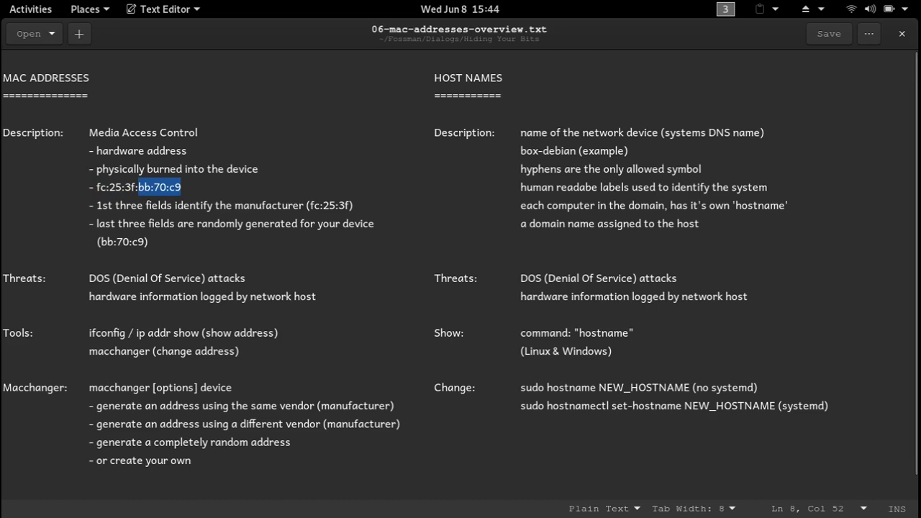
click(559, 222)
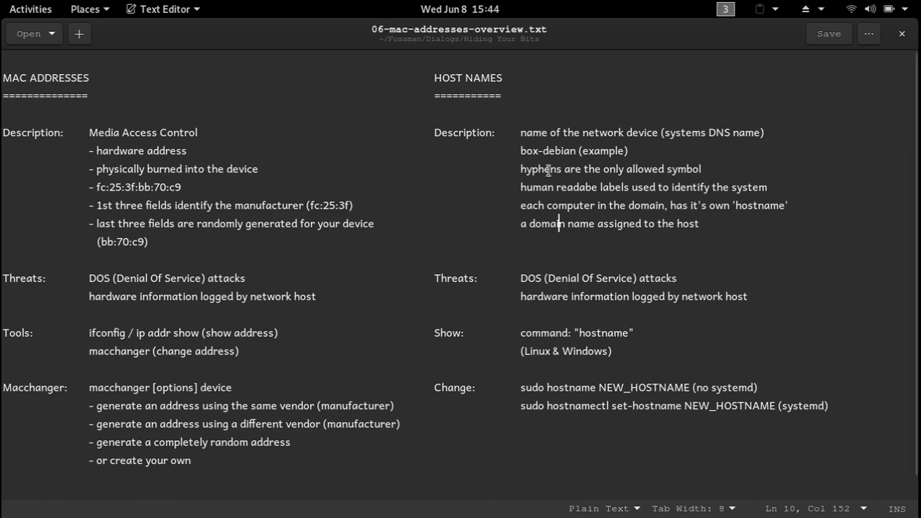
click(428, 173)
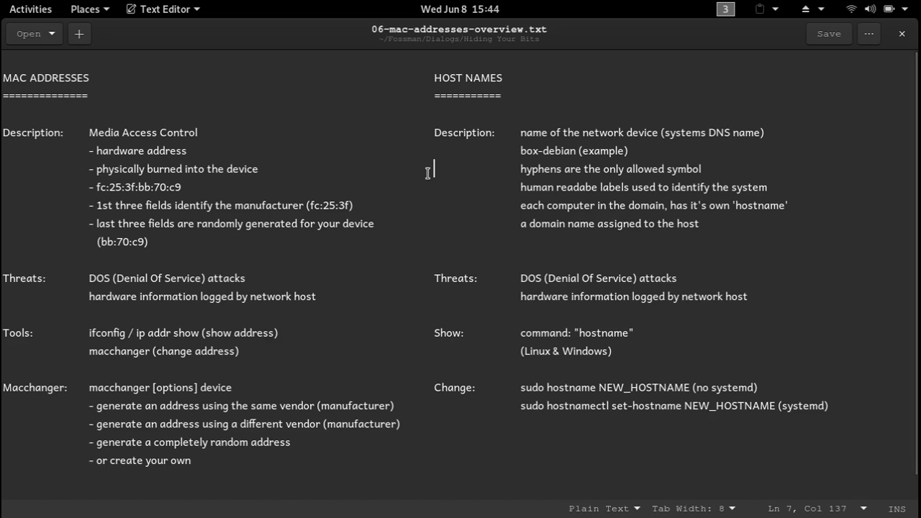
Switch to Terminator and scan the local network with sudo arp-scan -l, authenticating with the account password
key(ctrl+alt+Up)
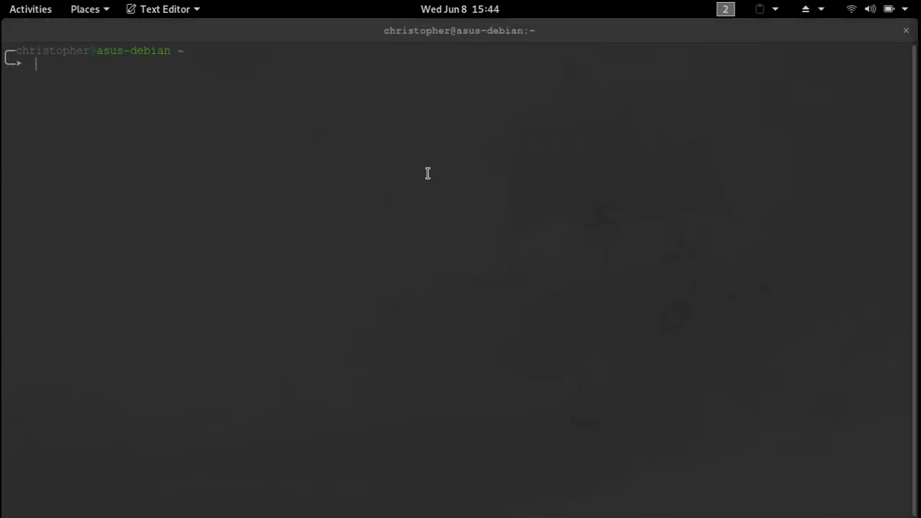
click(360, 172)
text(sudo a)
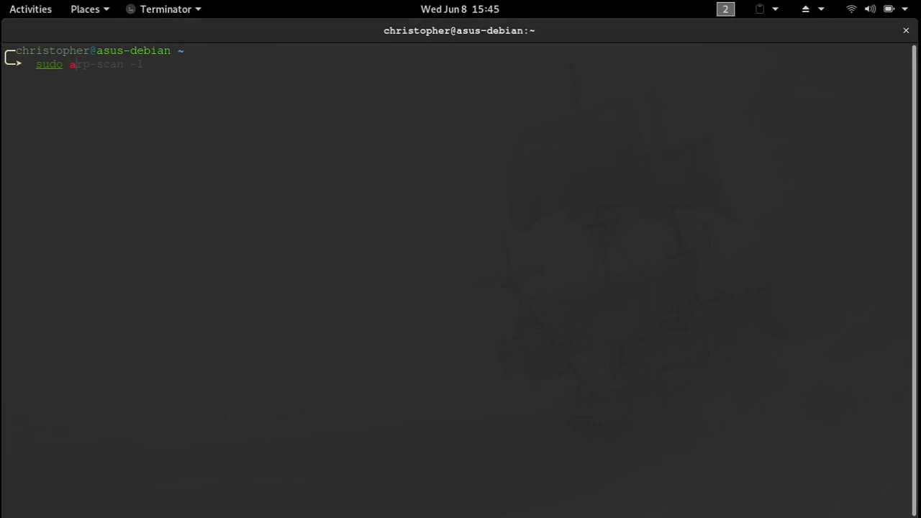
text(rp-scan -l)
key(Return)
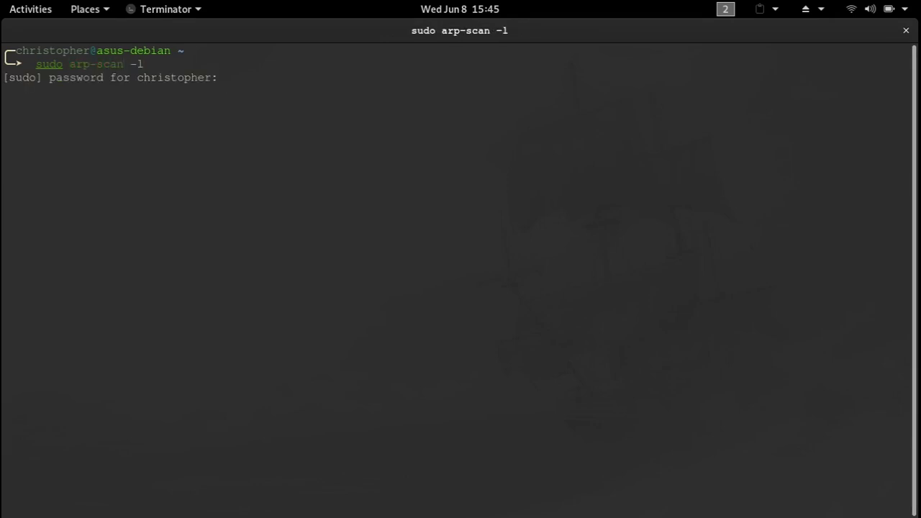
key(Return)
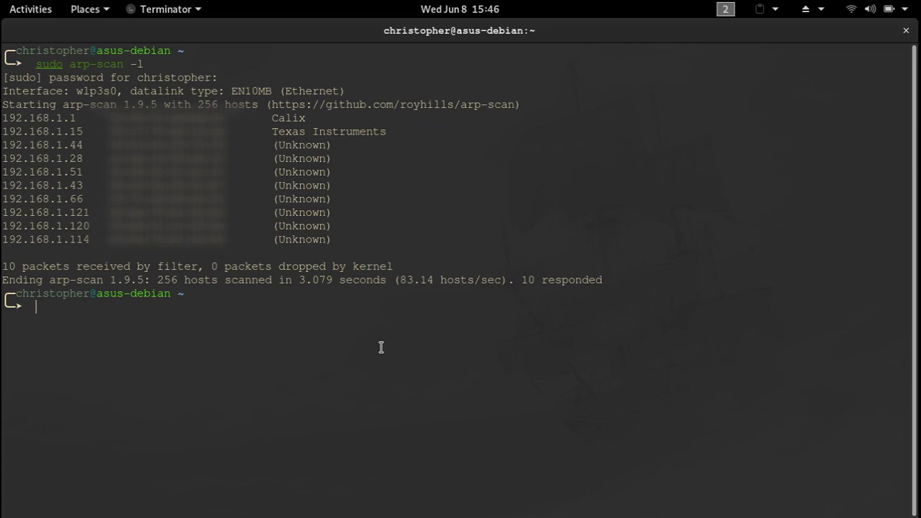
Clear the terminal and list the network interfaces with ifconfig
text(clear)
key(Return)
text(ifconfig)
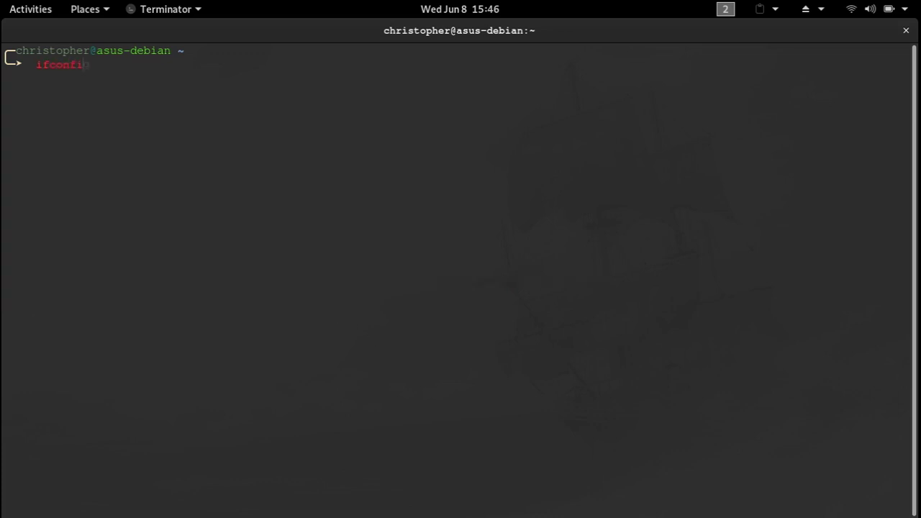
key(Return)
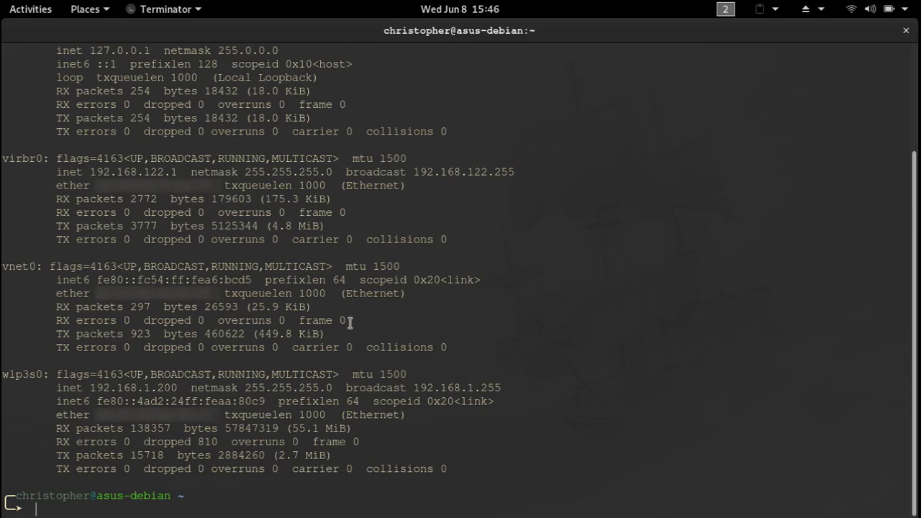
Highlight the wlp3s0 interface's name, inet address and ether (MAC) address in the ifconfig output
drag(93, 415, 207, 423)
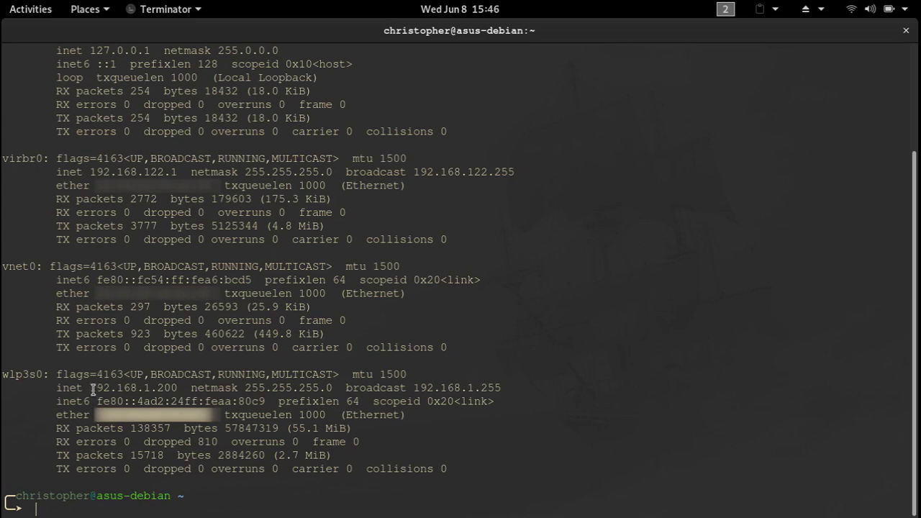
drag(90, 388, 177, 388)
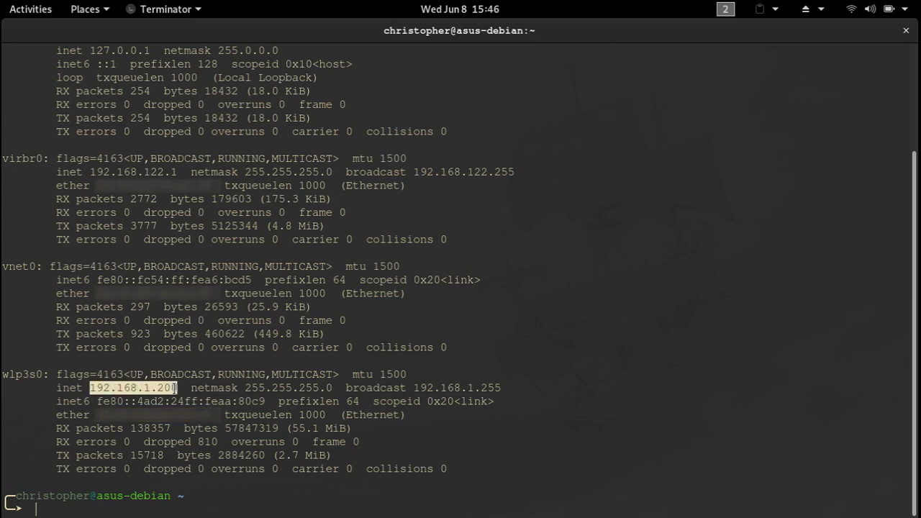
click(39, 372)
double_click(39, 372)
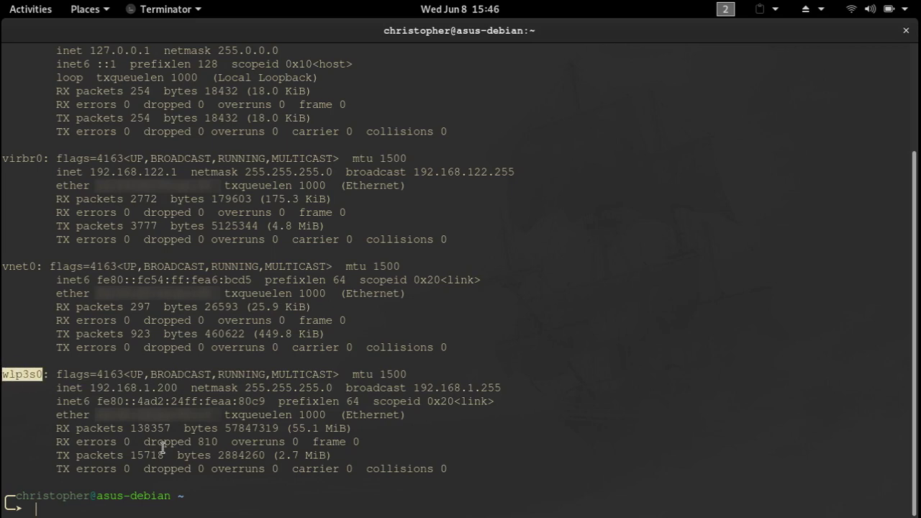
drag(94, 416, 217, 419)
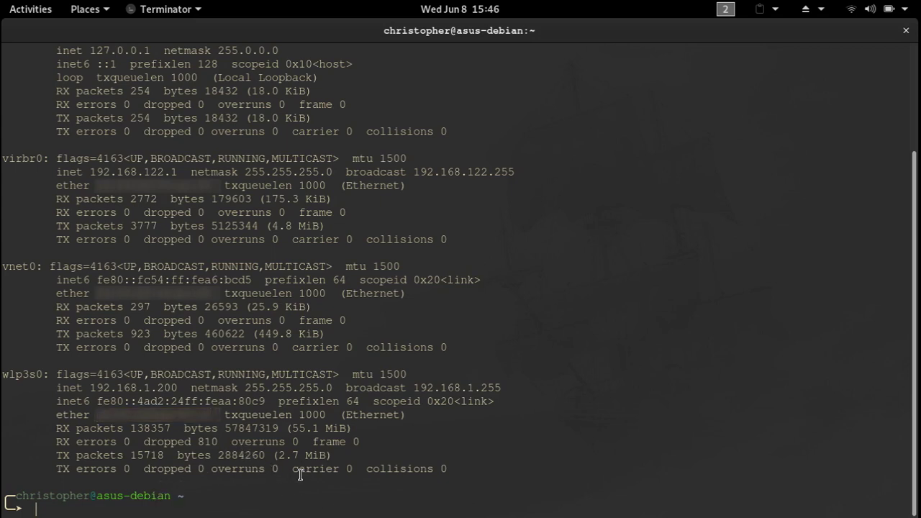
Clear the terminal and display the macchanger package details with apt show macchanger
text(clear)
key(Return)
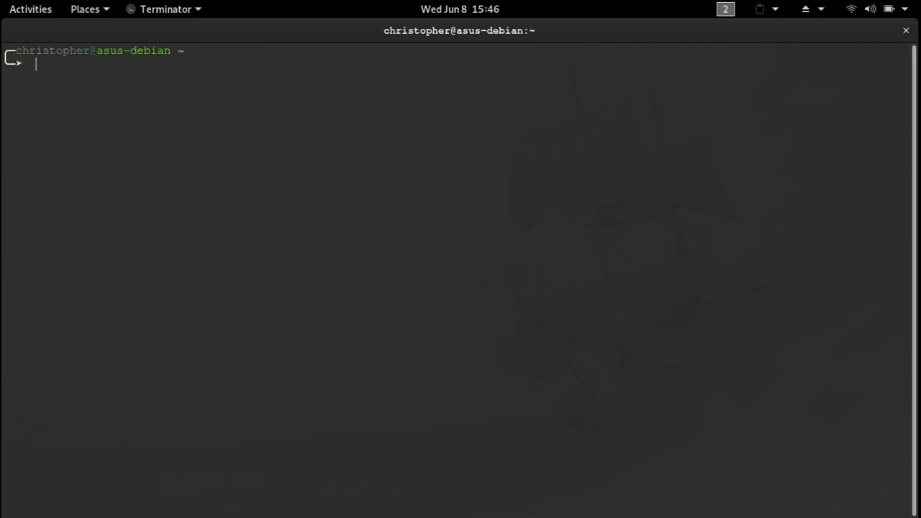
text(apt show macchanger)
key(Return)
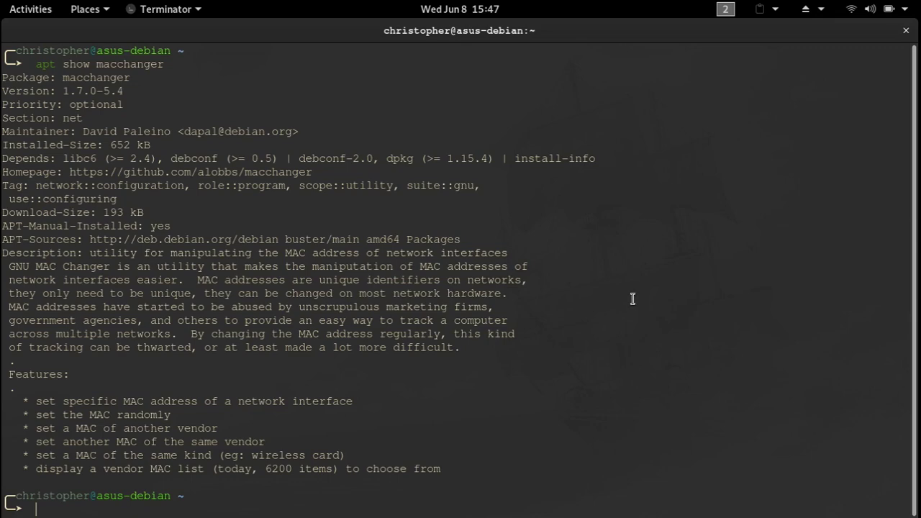
Revisit the host names notes in Text Editor and highlight the machine's hostname in the Terminator prompt
key(ctrl+alt+Down)
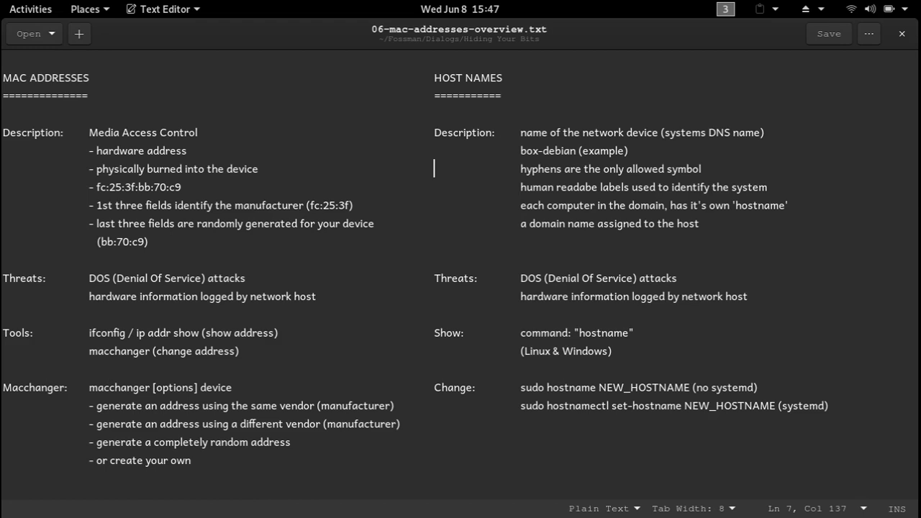
triple_click(657, 269)
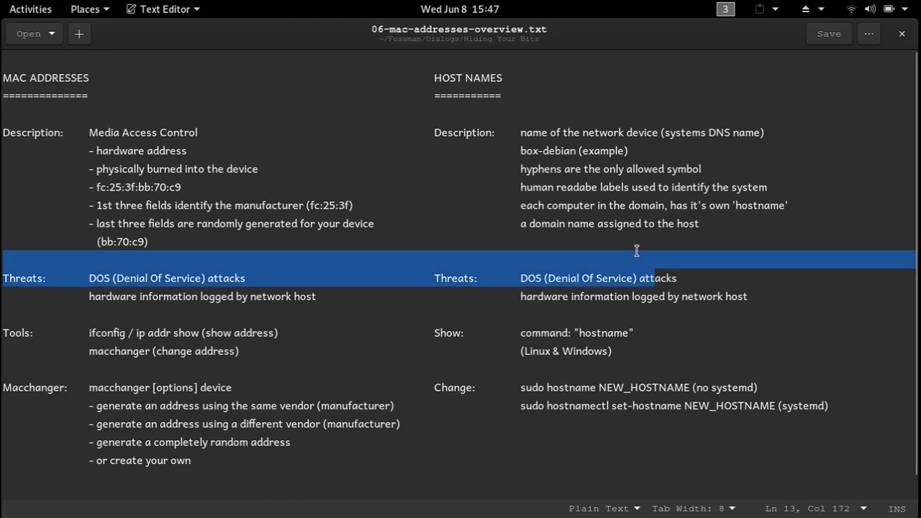
click(635, 250)
key(ctrl+alt+Up)
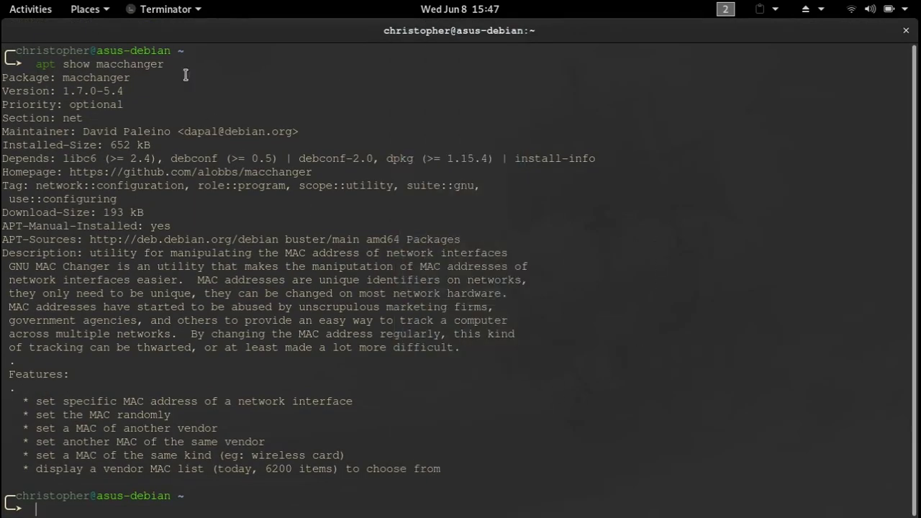
drag(96, 51, 171, 45)
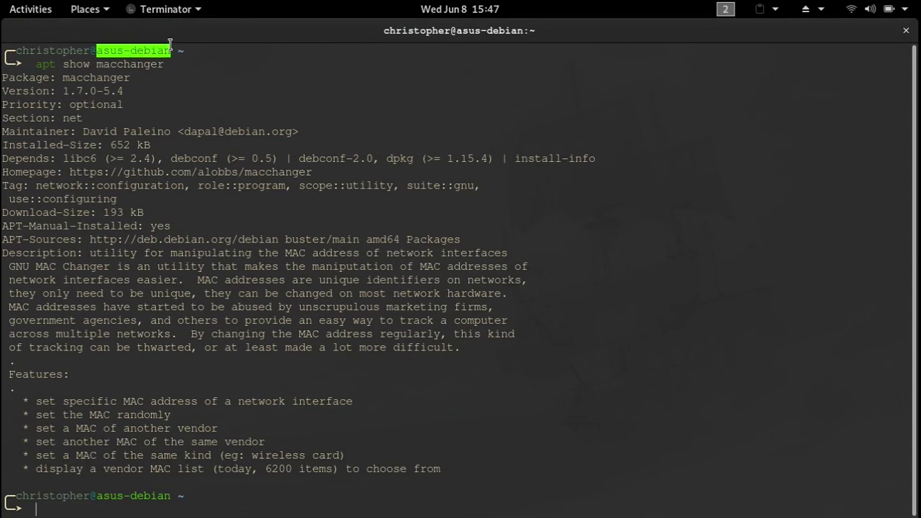
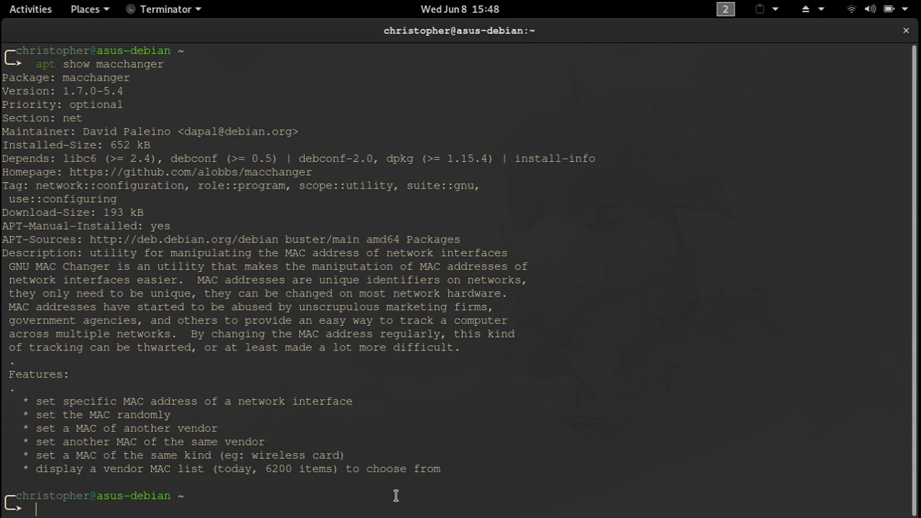
Clear the terminal, query the system's name with the hostname command and highlight the returned name
text(clear)
key(Return)
text(h)
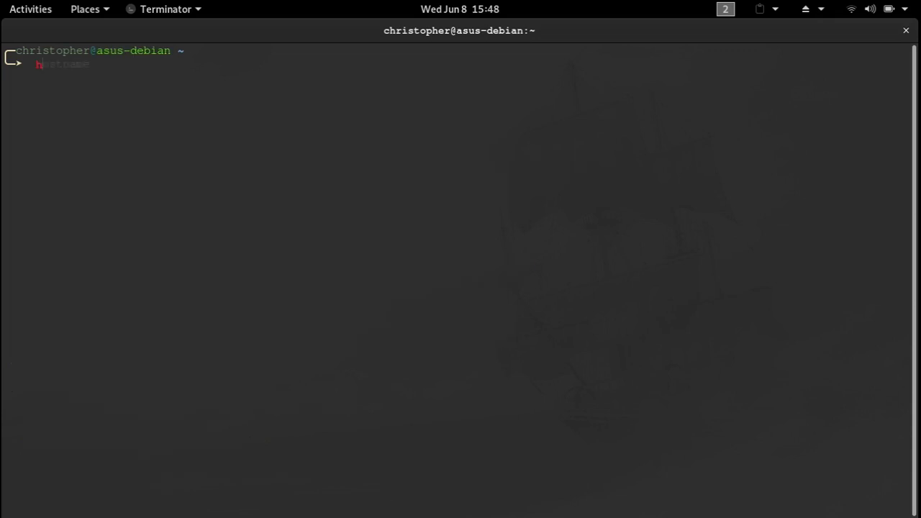
text(ostname)
key(Return)
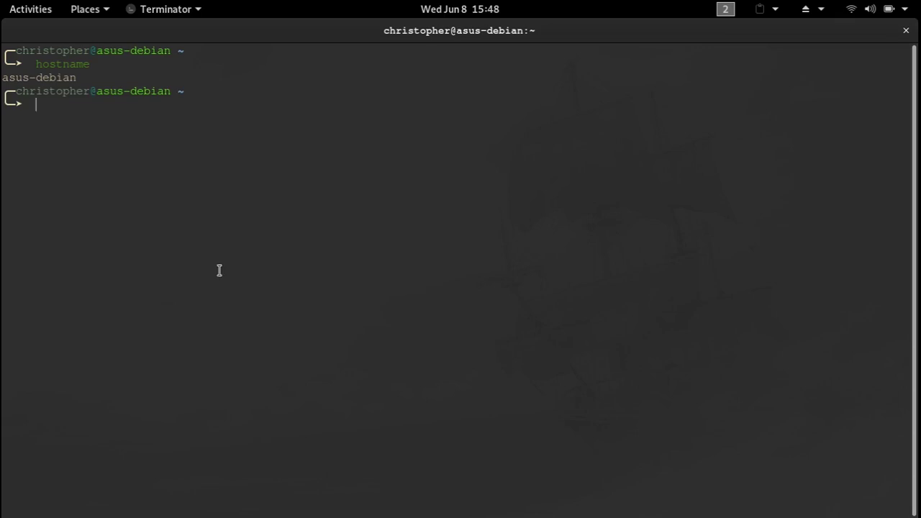
drag(78, 77, 5, 79)
click(304, 154)
Write out the non-systemd rename command sudo hostname NEW_HOSTNAME as an example and erase it without running it
text(sudo hostname )
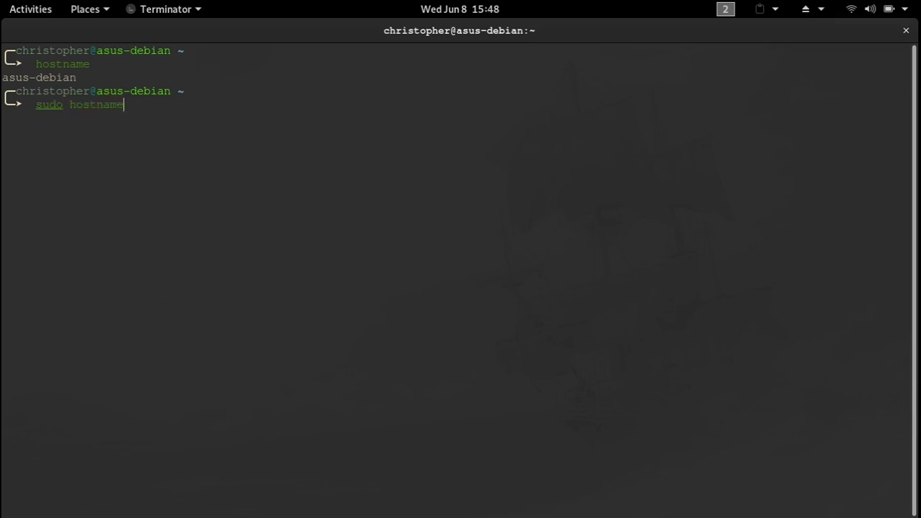
text(NEW_HOSTNAME)
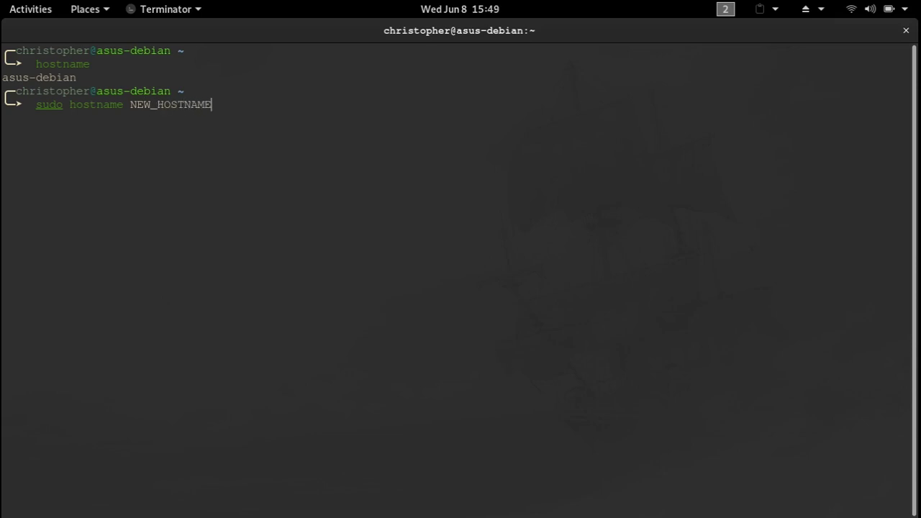
key(BackSpace)
key(BackSpace)
key(BackSpace)
key(BackSpace)
key(BackSpace)
key(BackSpace)
key(BackSpace)
key(BackSpace)
key(BackSpace)
key(BackSpace)
key(BackSpace)
key(BackSpace)
key(BackSpace)
key(BackSpace)
key(BackSpace)
key(BackSpace)
key(BackSpace)
key(BackSpace)
key(BackSpace)
key(BackSpace)
key(BackSpace)
Write out the systemd rename command sudo hostnamectl set-hostname New_hostname as an example and erase it without running it
text(sudo)
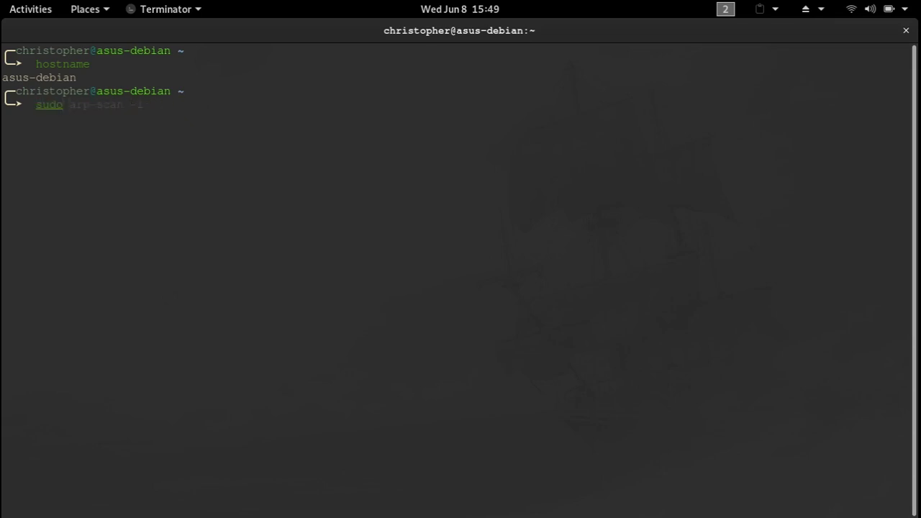
text( hostnamectl set-hostname)
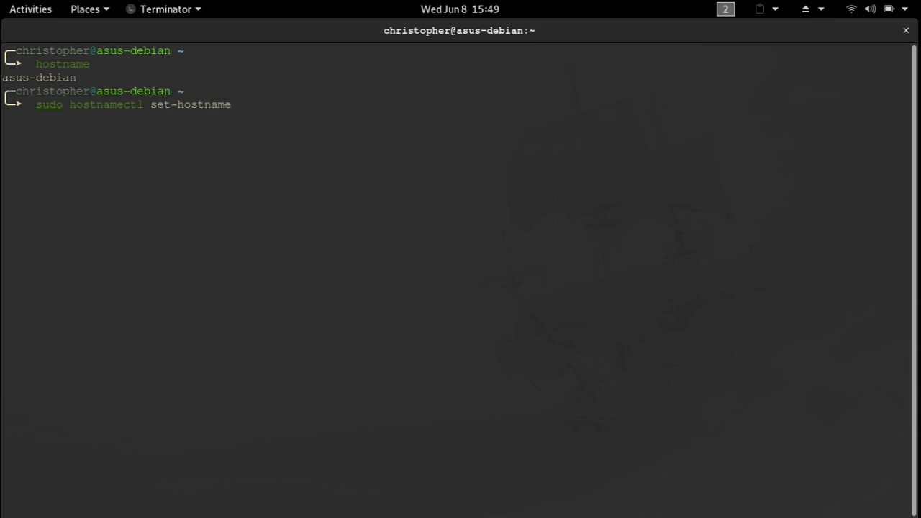
text( New_hostname)
key(BackSpace)
key(BackSpace)
key(BackSpace)
key(BackSpace)
key(BackSpace)
key(BackSpace)
key(BackSpace)
key(BackSpace)
key(BackSpace)
key(BackSpace)
key(BackSpace)
key(BackSpace)
key(BackSpace)
key(BackSpace)
key(BackSpace)
key(BackSpace)
key(BackSpace)
key(BackSpace)
key(BackSpace)
key(BackSpace)
key(BackSpace)
key(BackSpace)
key(BackSpace)
key(BackSpace)
key(BackSpace)
key(BackSpace)
key(BackSpace)
key(BackSpace)
key(BackSpace)
key(BackSpace)
key(BackSpace)
key(BackSpace)
key(BackSpace)
key(BackSpace)
key(BackSpace)
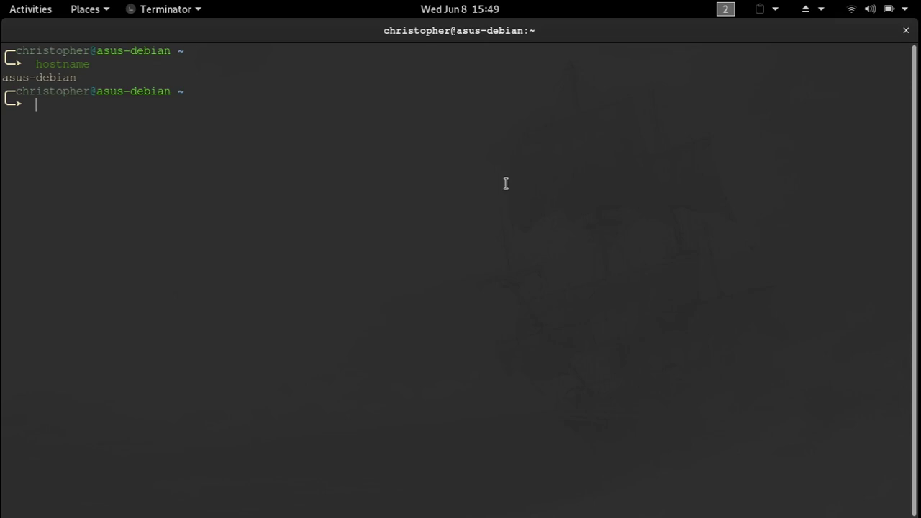
Switch to the box-debian-clone virtual machine in Virtual Machine Manager and display it fullscreen
key(ctrl+alt+Down)
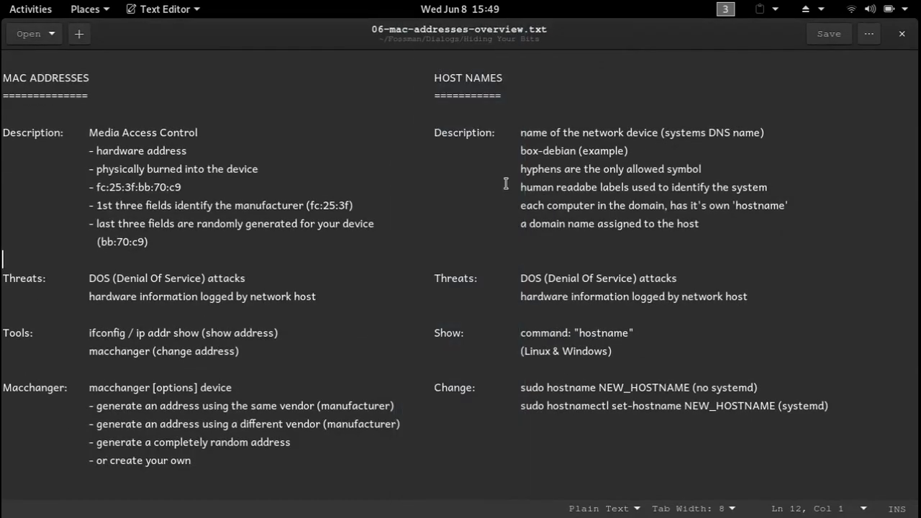
key(ctrl+alt+Down)
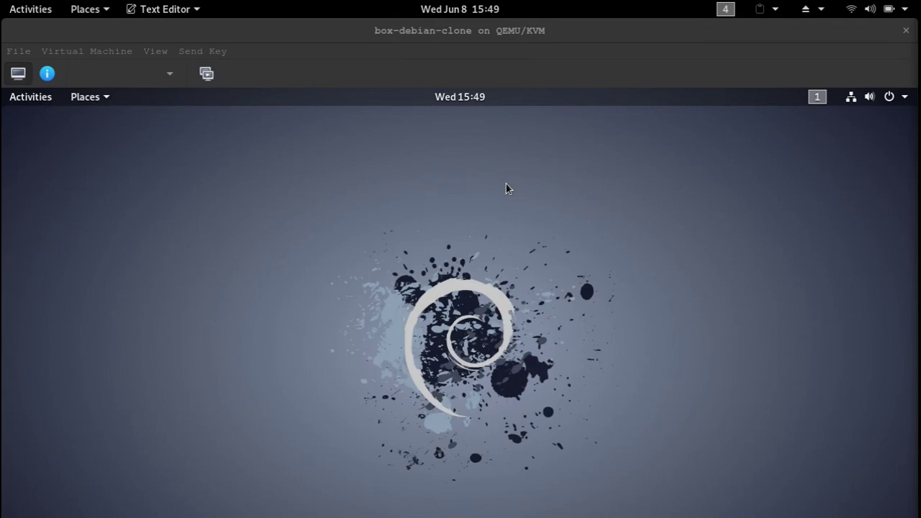
click(155, 52)
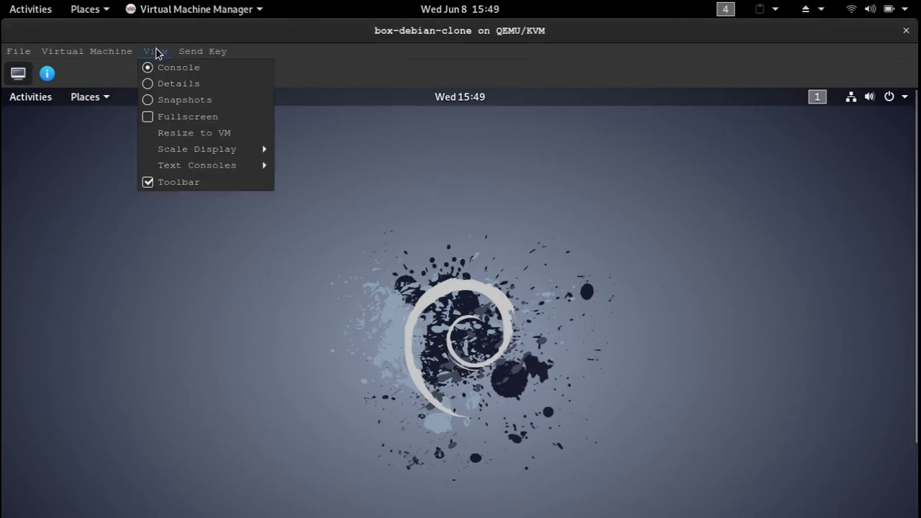
click(183, 116)
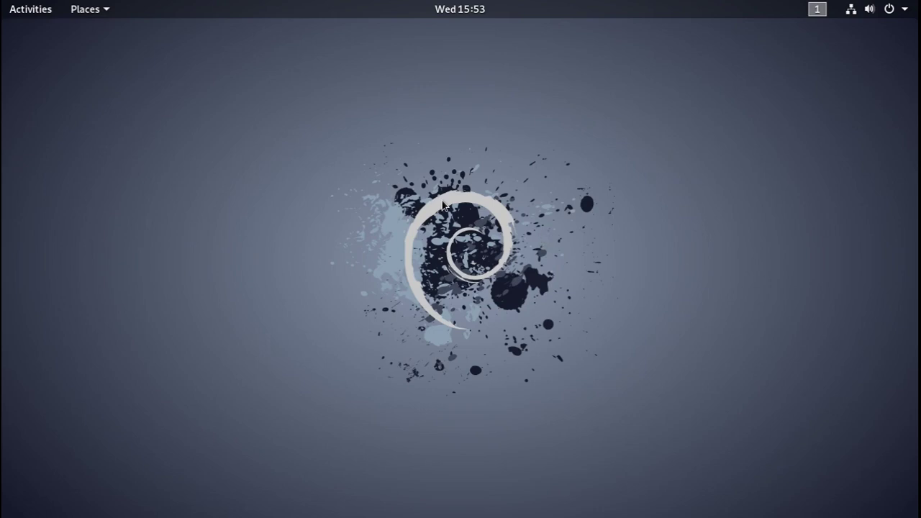
Go to the workspace with the terminal and install net-tools, macchanger and arp-scan using sudo apt install
key(ctrl+alt+Down)
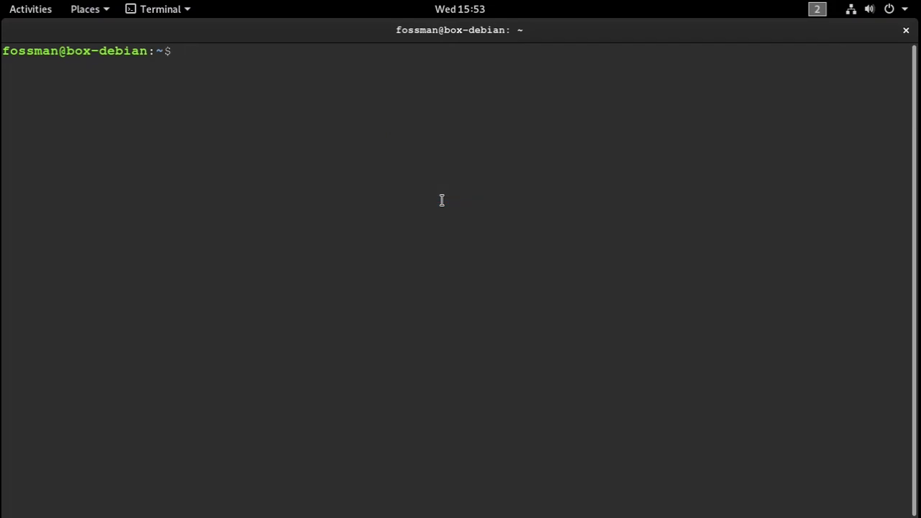
text(sudo apt install )
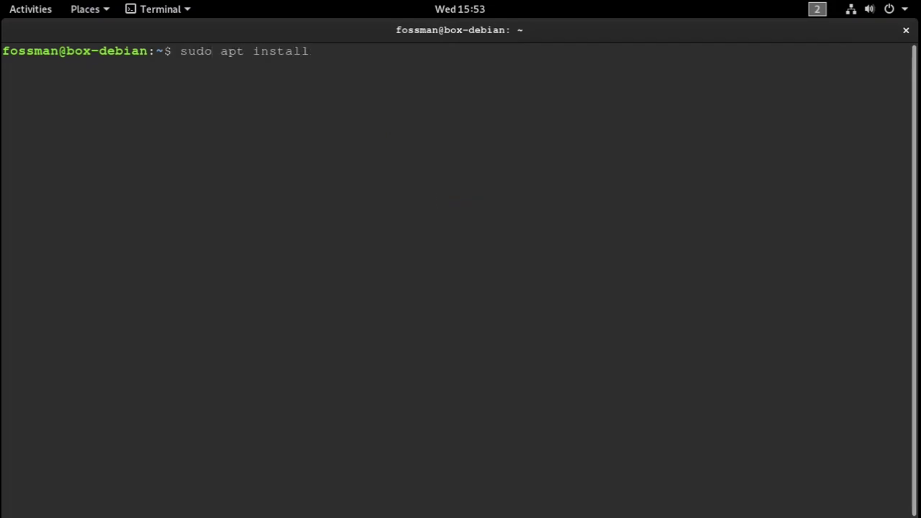
text(net)
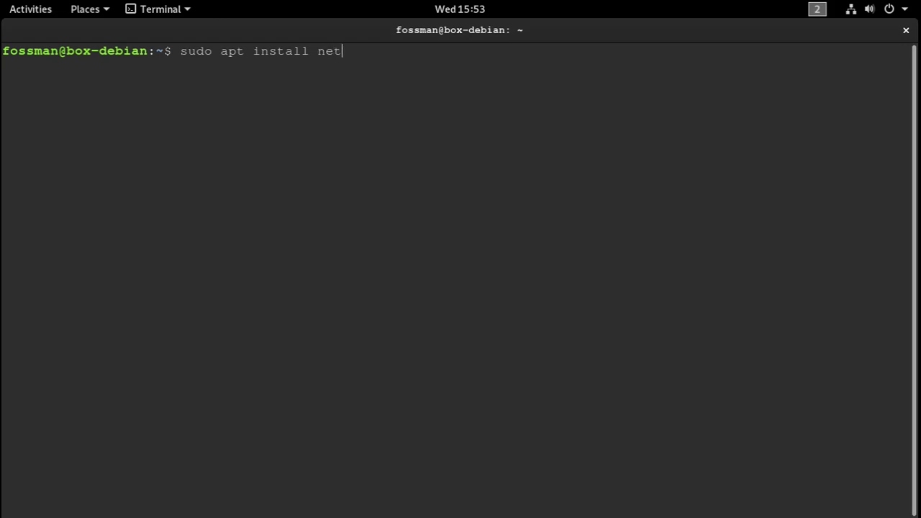
text(-tools macch)
key(BackSpace)
text(changer)
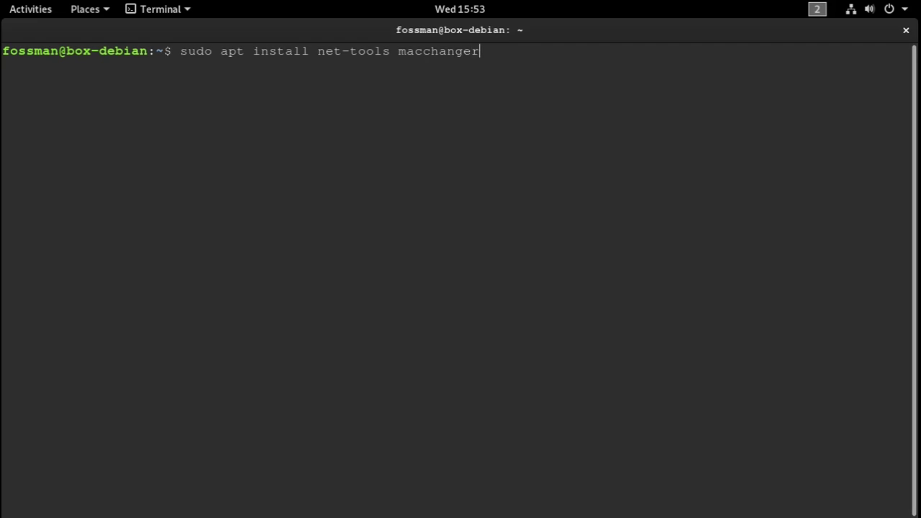
text( arp-scan)
key(Return)
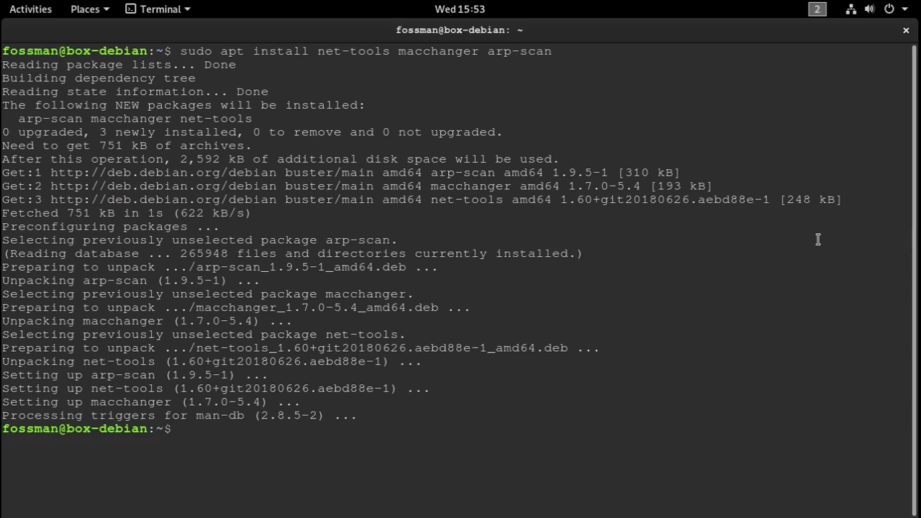
Clear the terminal, print macchanger's help and highlight its -l, -r and -p options
text(clear)
key(Return)
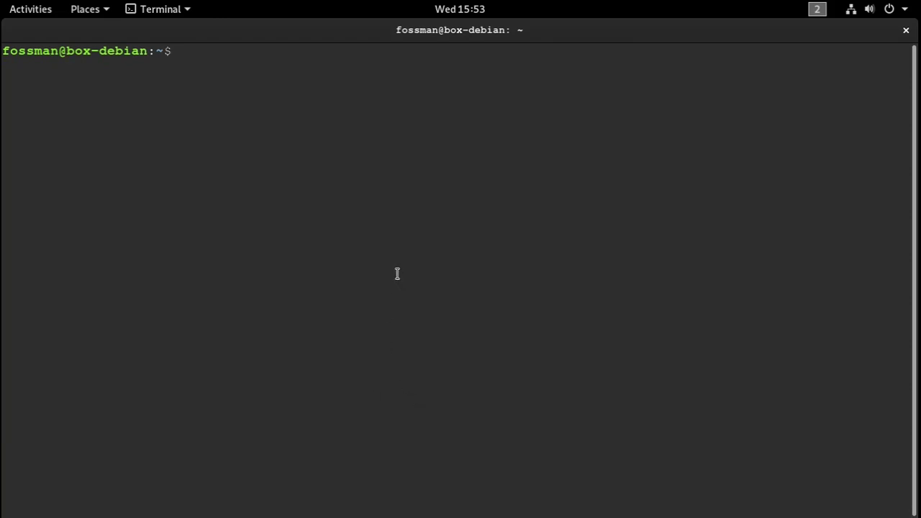
text(macchanger --help)
key(Return)
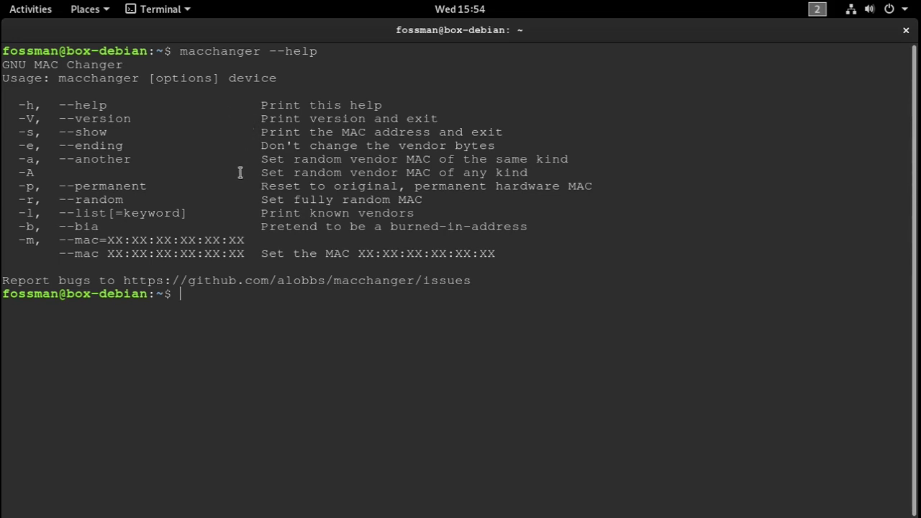
drag(19, 213, 34, 213)
click(66, 223)
mouse_move(36, 199)
mouse_down()
mouse_move(6, 199)
mouse_move(18, 200)
mouse_up()
drag(34, 187, 18, 186)
click(140, 244)
text(macchang)
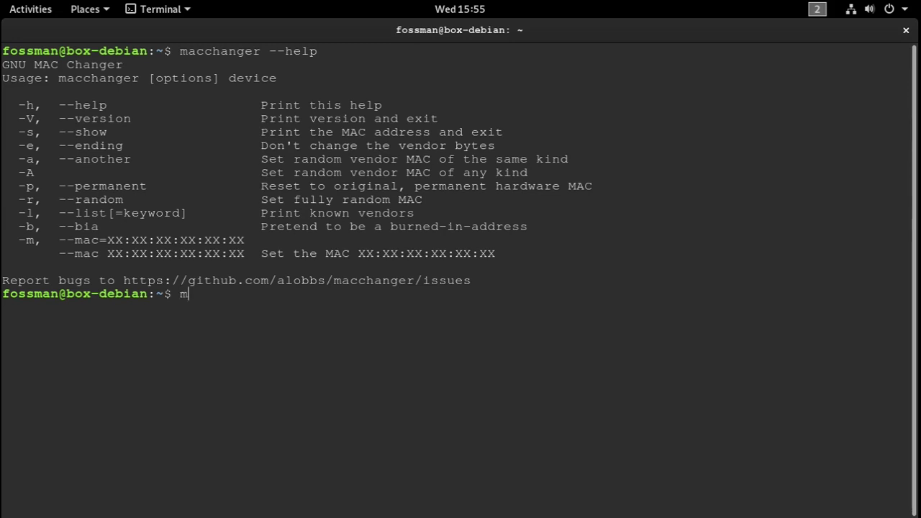
text(er -a)
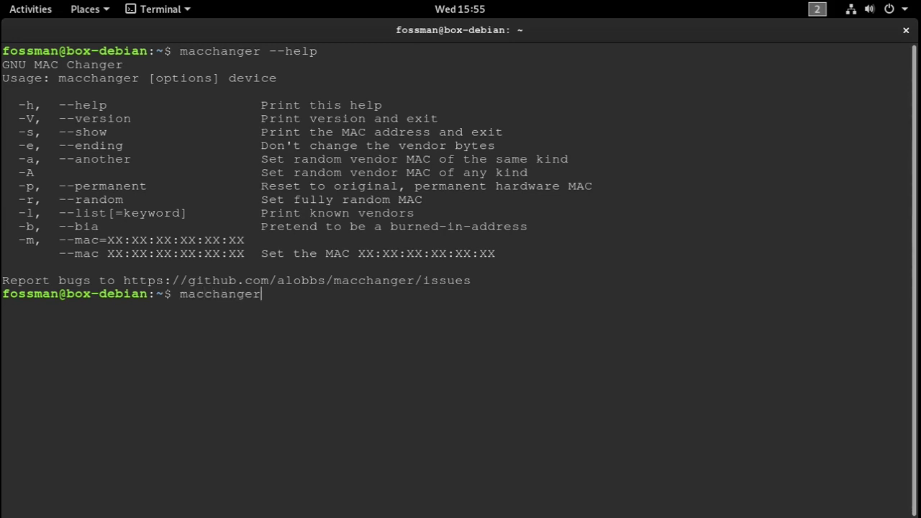
key(BackSpace)
key(BackSpace)
key(BackSpace)
key(BackSpace)
key(BackSpace)
key(BackSpace)
key(BackSpace)
key(BackSpace)
key(BackSpace)
key(BackSpace)
key(BackSpace)
key(BackSpace)
key(BackSpace)
List the network interfaces with ifconfig, highlight the Ethernet interface's IP address and copy the interface name ens3
text(ifconfig)
key(Return)
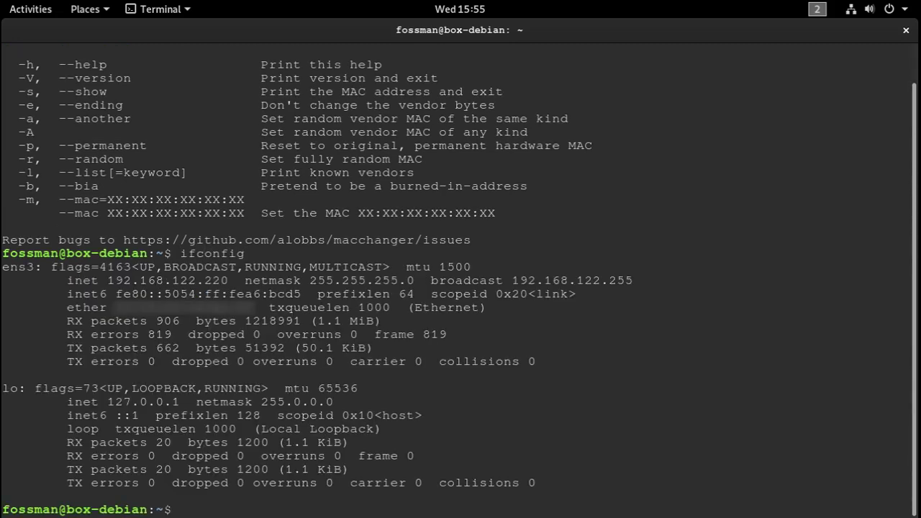
drag(107, 280, 166, 279)
drag(35, 269, 1, 268)
right_click(21, 269)
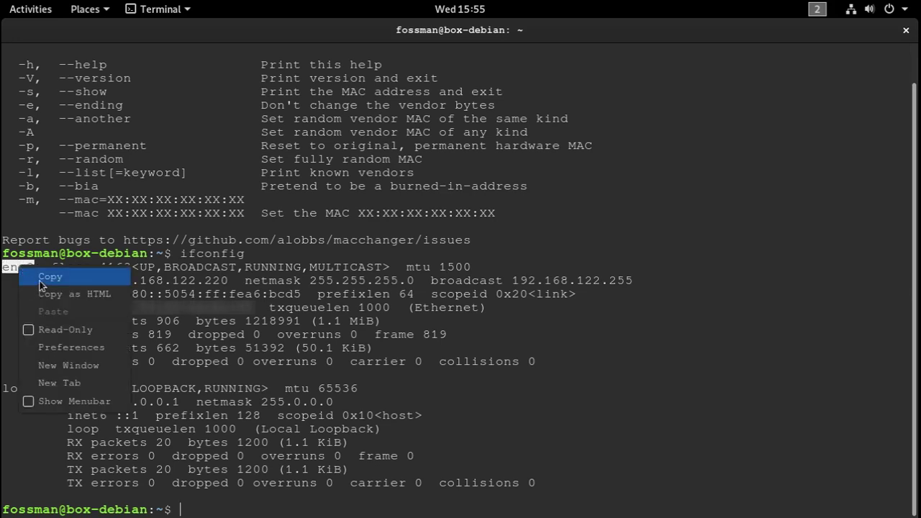
click(40, 282)
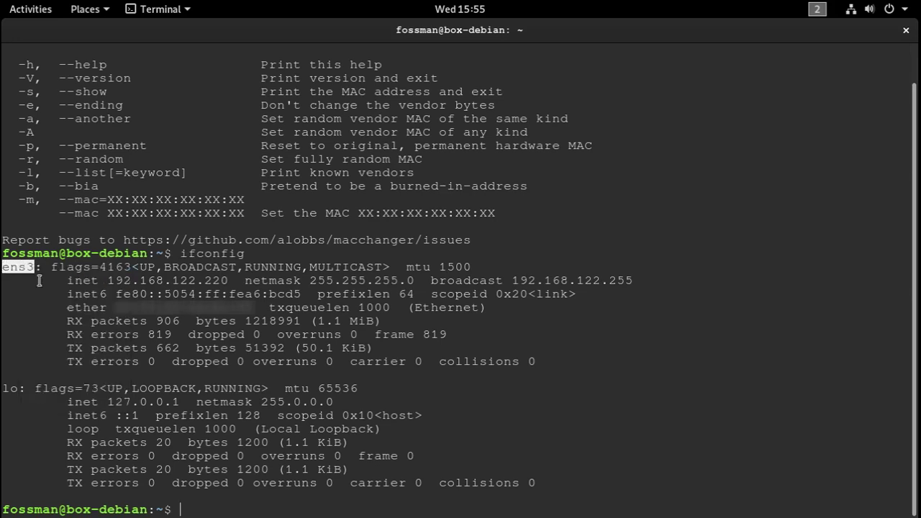
Clear the terminal, show the MAC addresses of ens3 with macchanger -s ens3 and highlight the current one
click(333, 488)
text(clear)
key(Return)
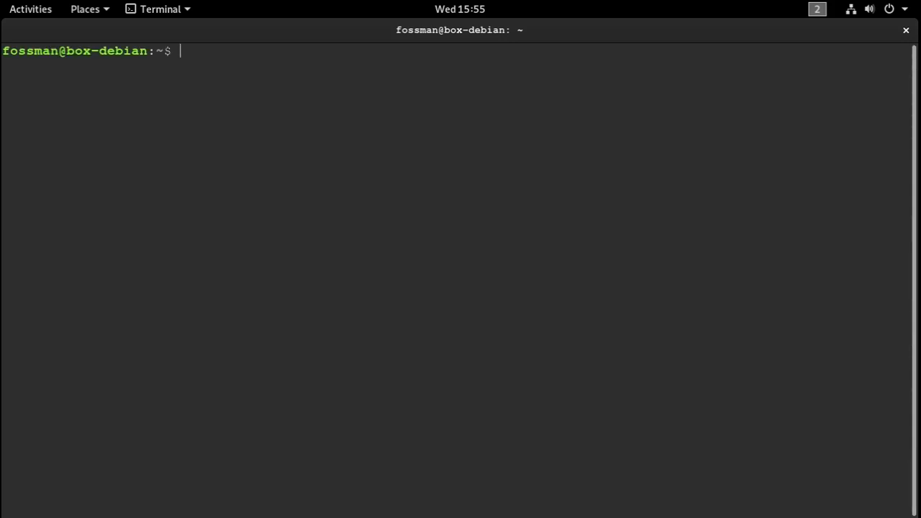
text(macchanger -s en)
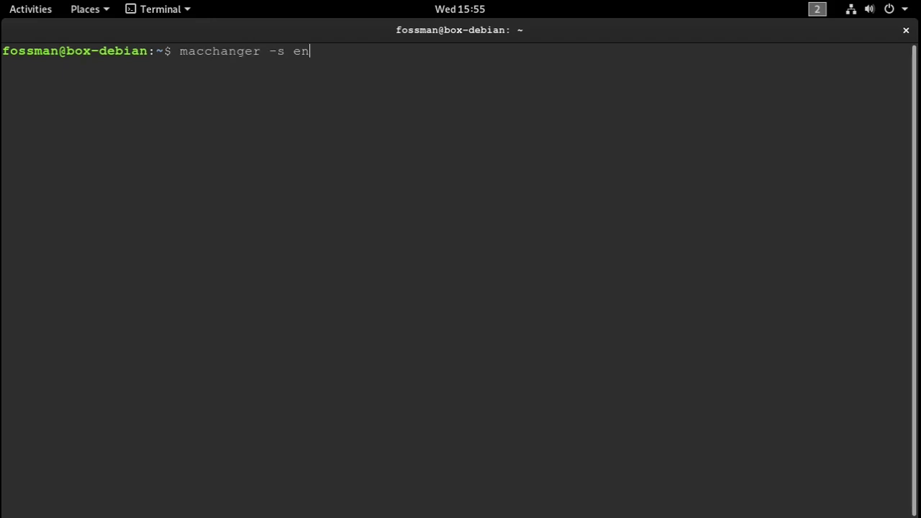
text(s3)
key(Return)
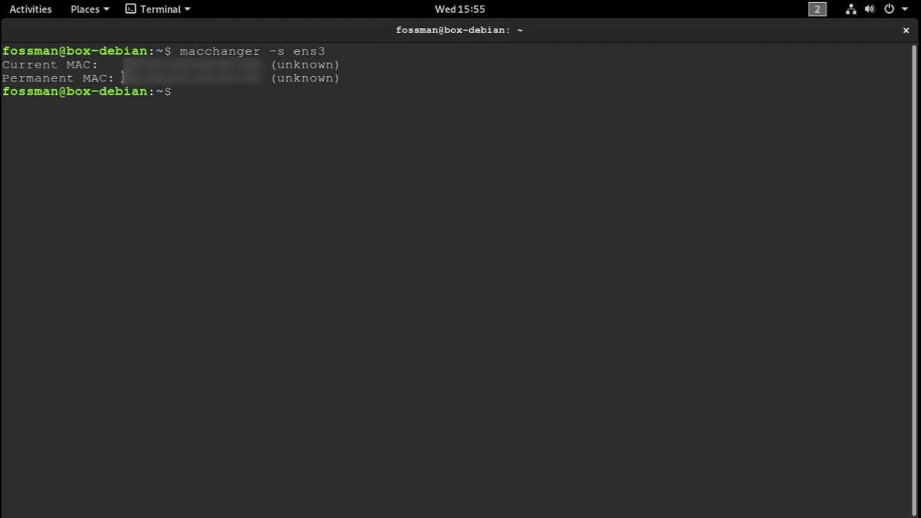
drag(122, 64, 263, 65)
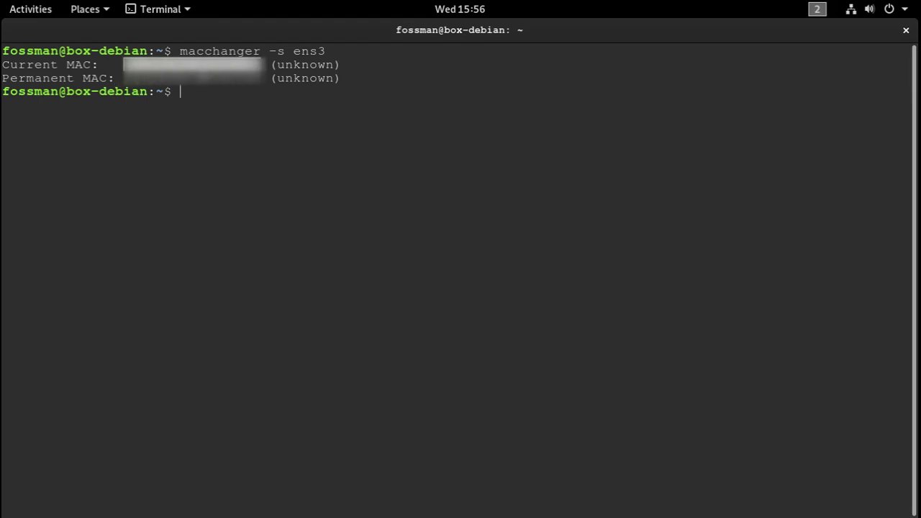
click(226, 166)
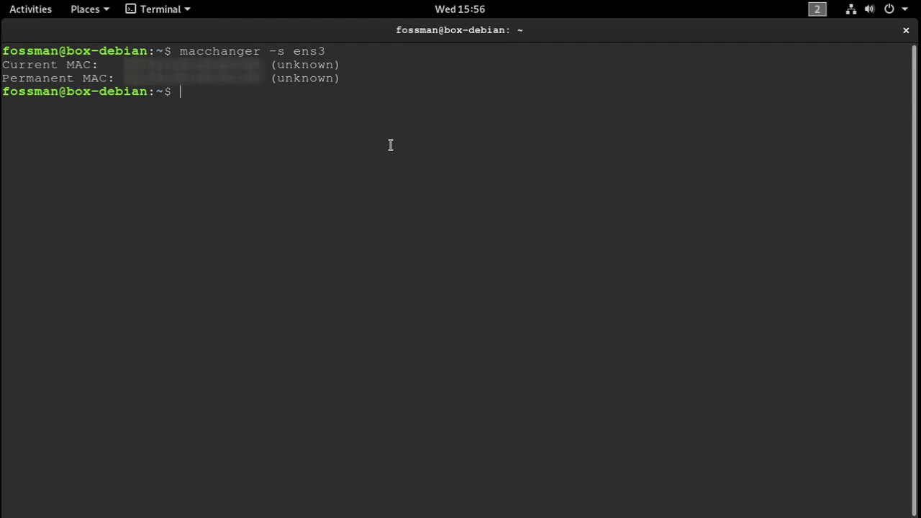
Print macchanger's option list again with macchanger --help
text(macchanger --hel)
key(BackSpace)
key(BackSpace)
text(elp)
key(Return)
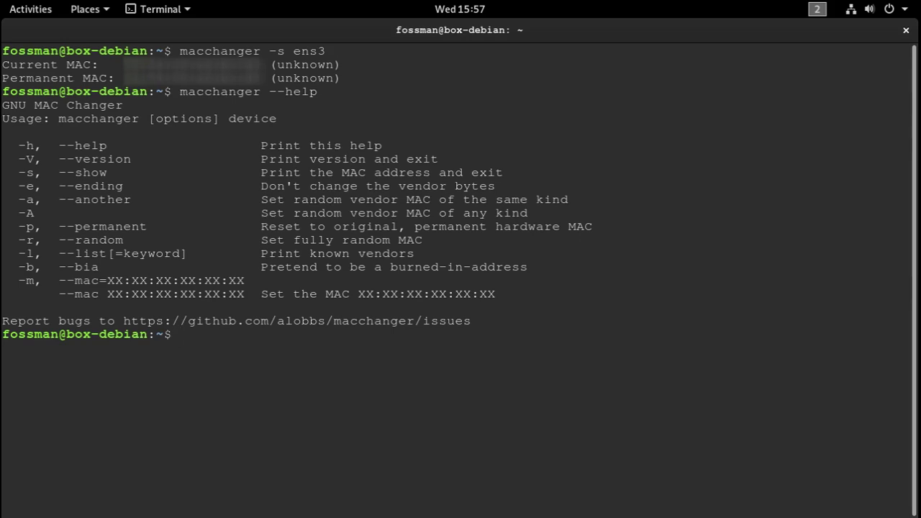
Bring the ens3 network interface down with sudo ifconfig ens3 down
text(sudo ifconfig ens3)
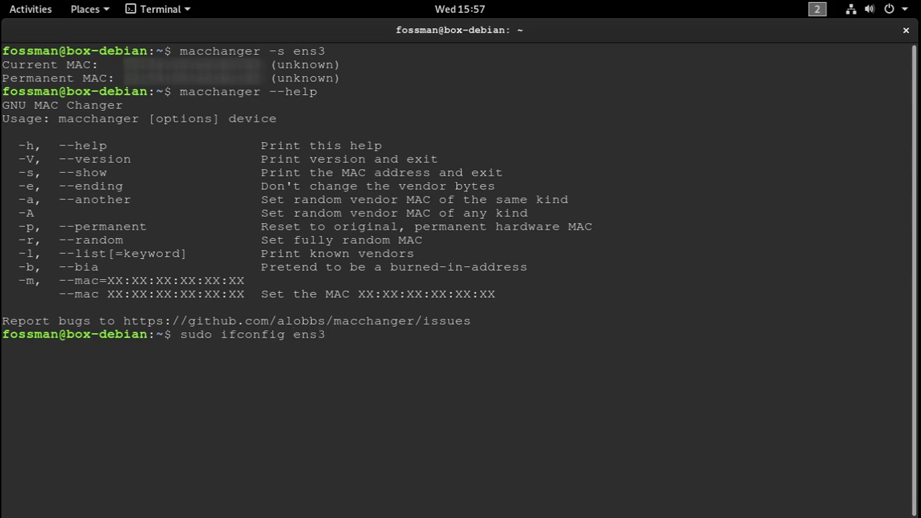
text( down)
key(Return)
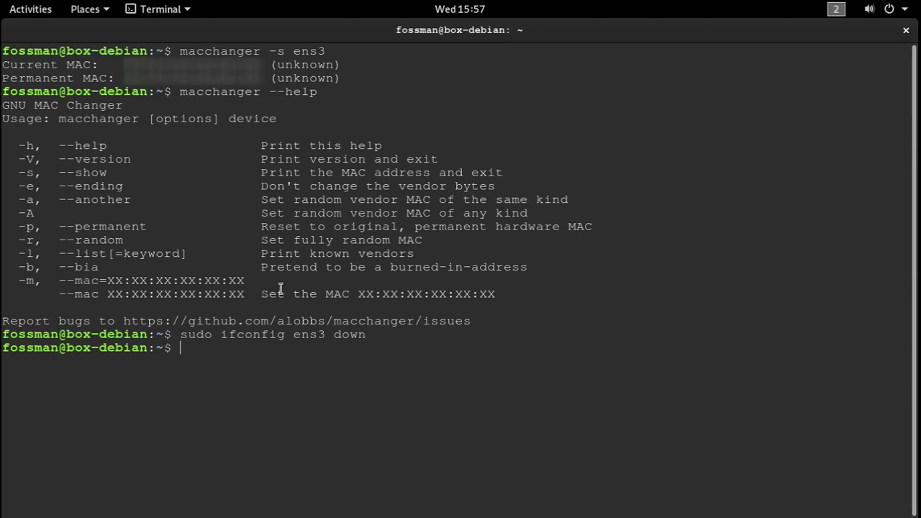
Assign a fully random MAC to ens3 with sudo macchanger -r ens3 and highlight the new and previous addresses
text(sudo macchanger )
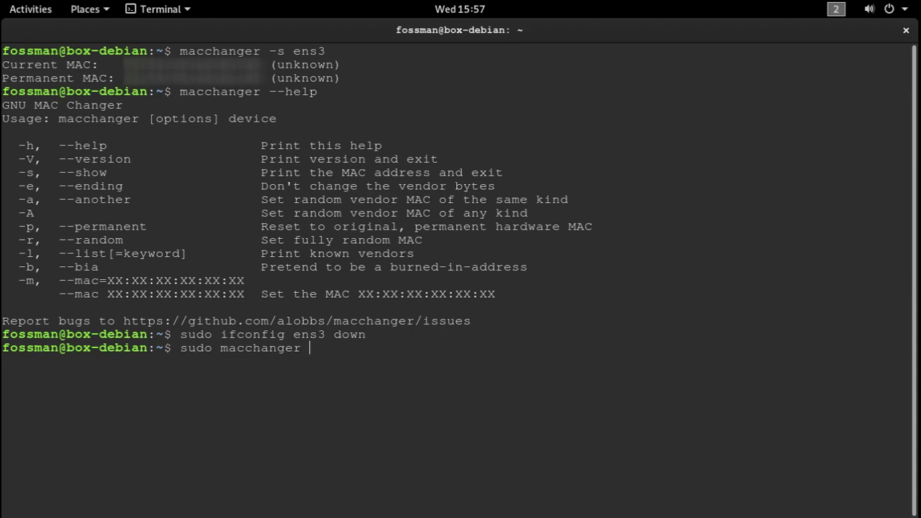
text(-r ens3)
key(Return)
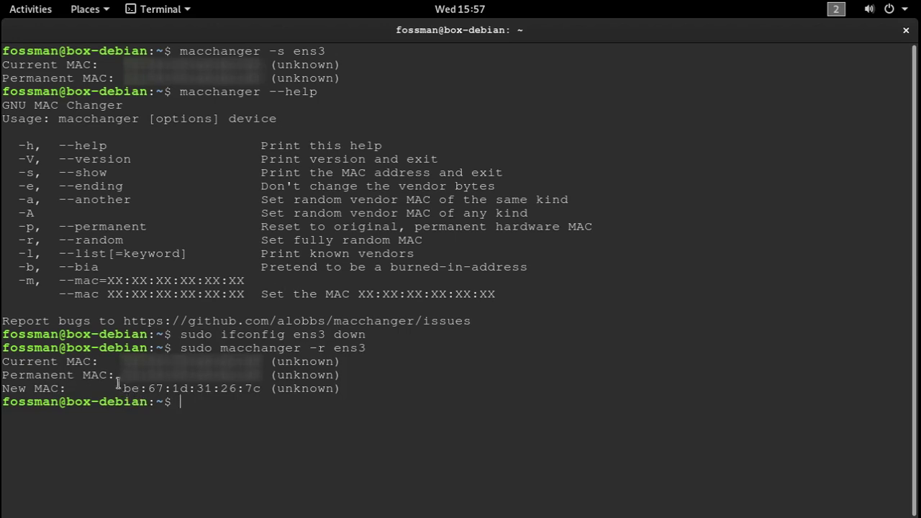
drag(123, 388, 261, 389)
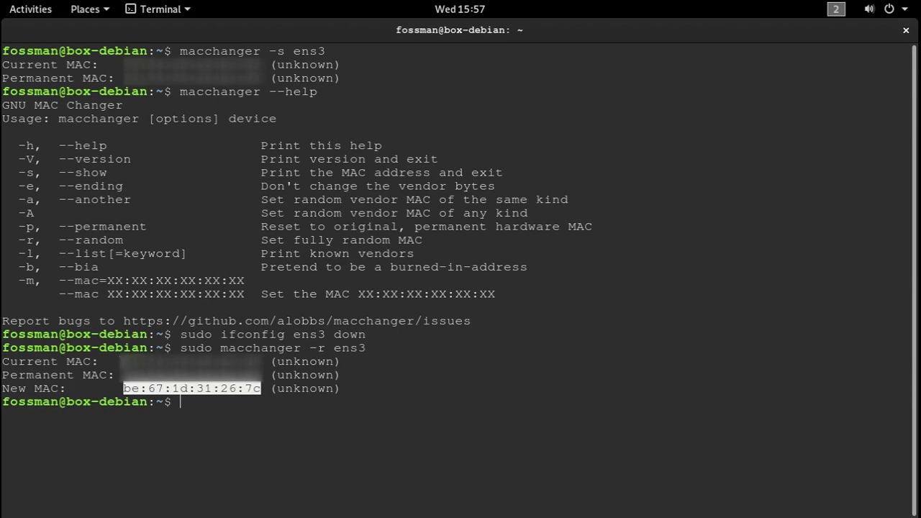
click(118, 362)
drag(119, 362, 260, 362)
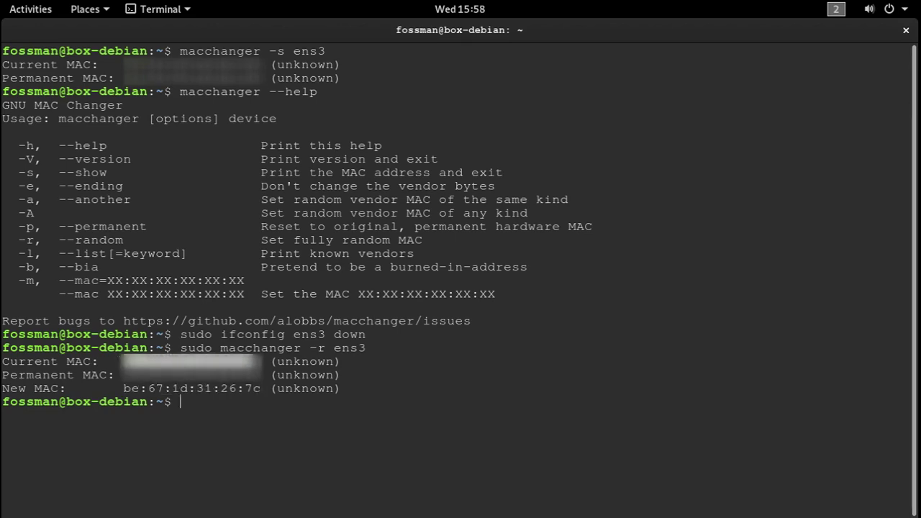
click(261, 363)
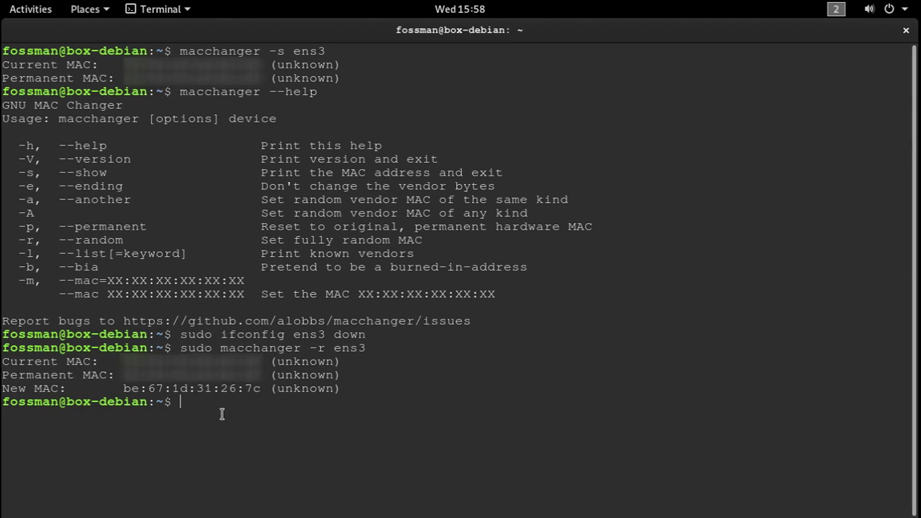
Clear the terminal and list the active network interfaces with ifconfig
text(clear)
key(Return)
text(ifconf)
text(ig)
key(Return)
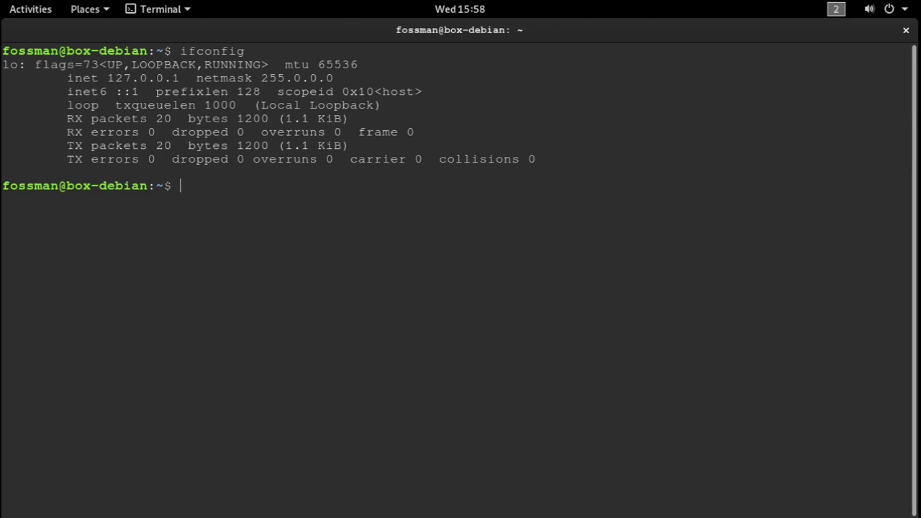
Clear the terminal and bring the interface back up with sudo ifconfig ens3 up
text(clear)
key(BackSpace)
key(BackSpace)
key(BackSpace)
text(ear)
key(Return)
text(sudo )
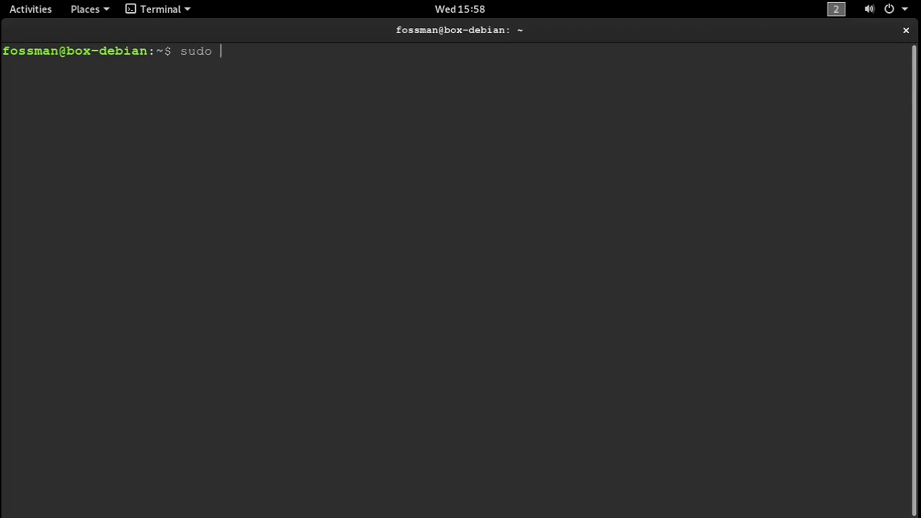
text(ifconfig ens3 up)
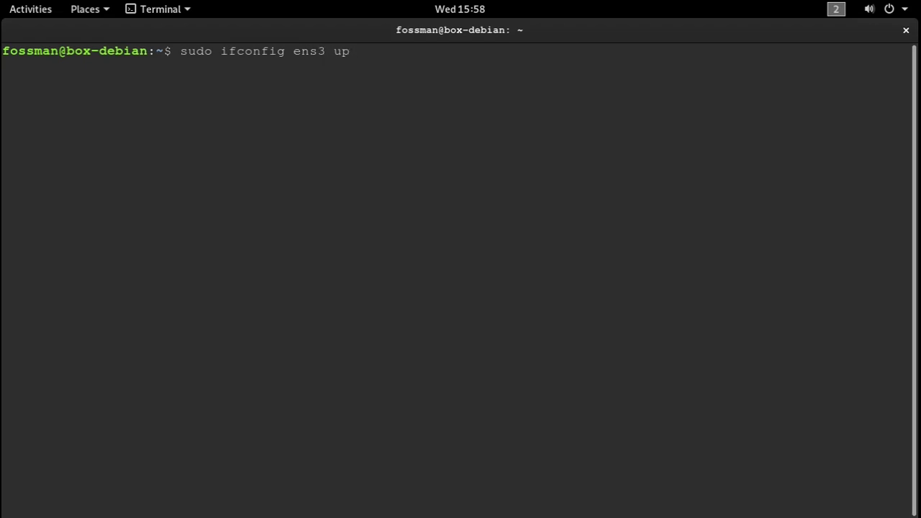
key(Return)
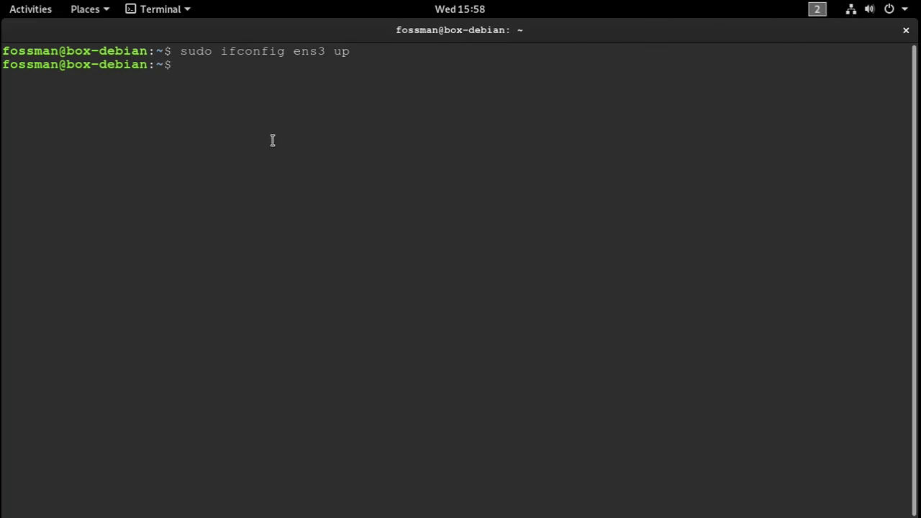
Check ens3 with ifconfig and highlight its ether address
text(ifconfig)
key(Return)
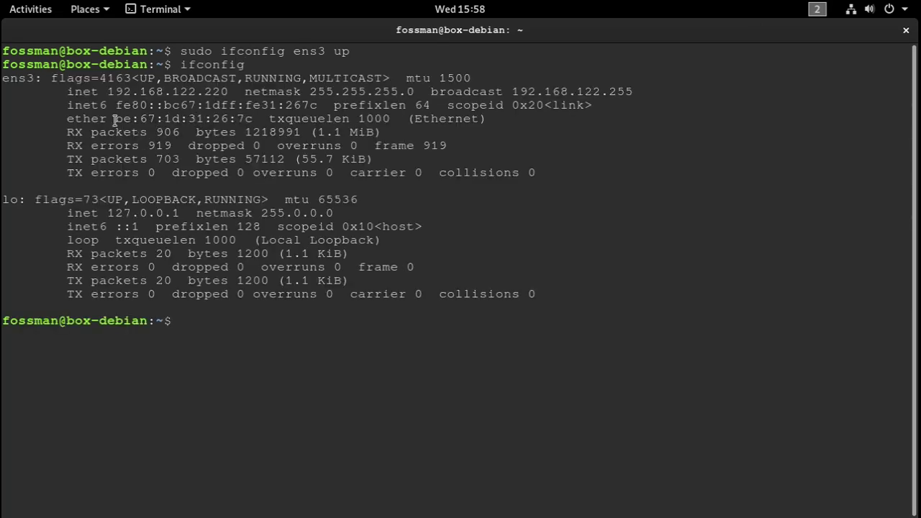
drag(115, 120, 253, 120)
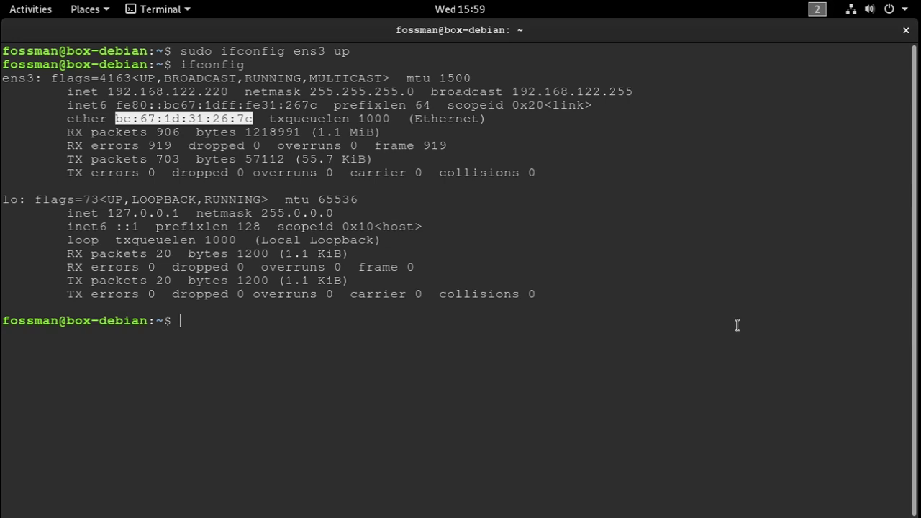
click(696, 331)
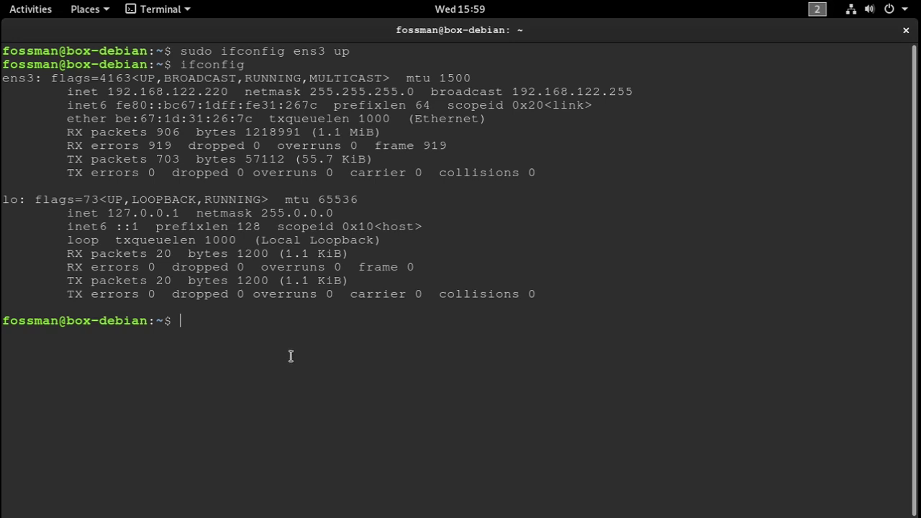
Clear the terminal, print macchanger's help and highlight the -p option for restoring the permanent hardware MAC
text(clear)
key(Return)
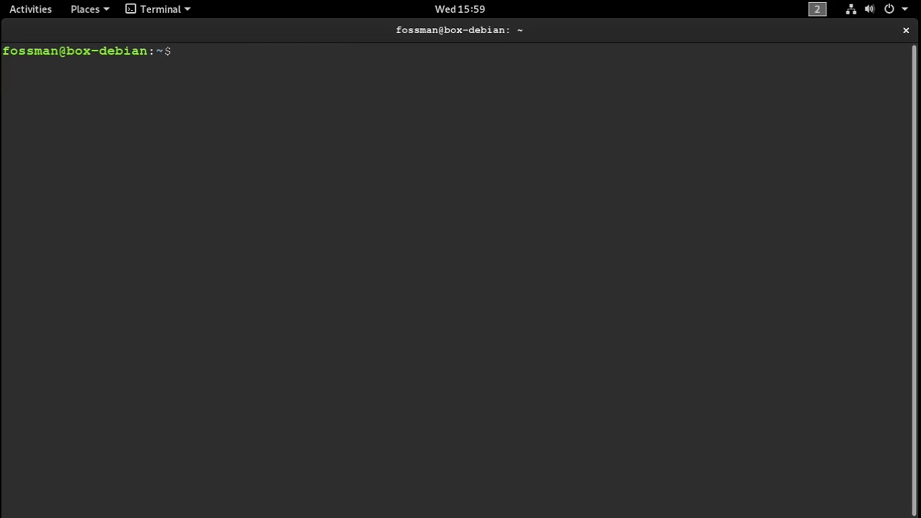
text(macchanger)
text( --hlep)
key(BackSpace)
key(BackSpace)
key(BackSpace)
text(elp)
key(Return)
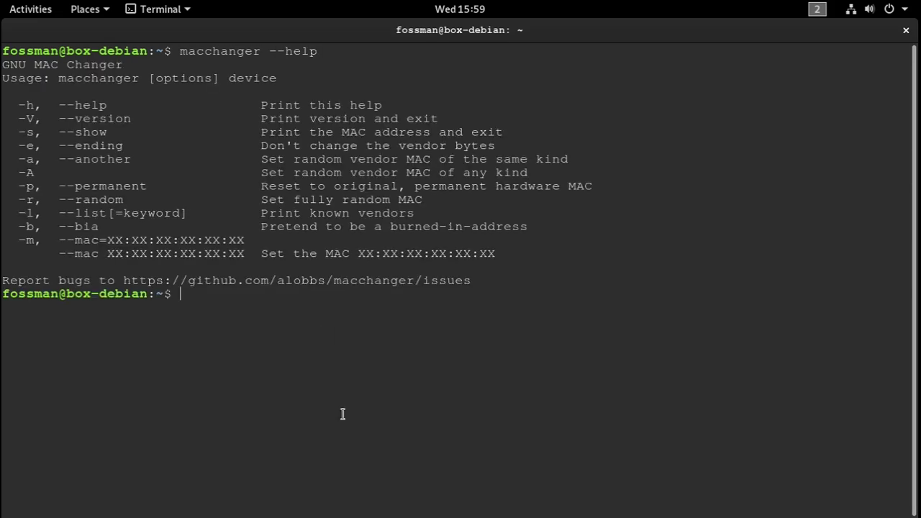
double_click(25, 188)
click(240, 332)
Take the ens3 interface down with sudo ifconfig ens3 down
text(sudo ifconfig )
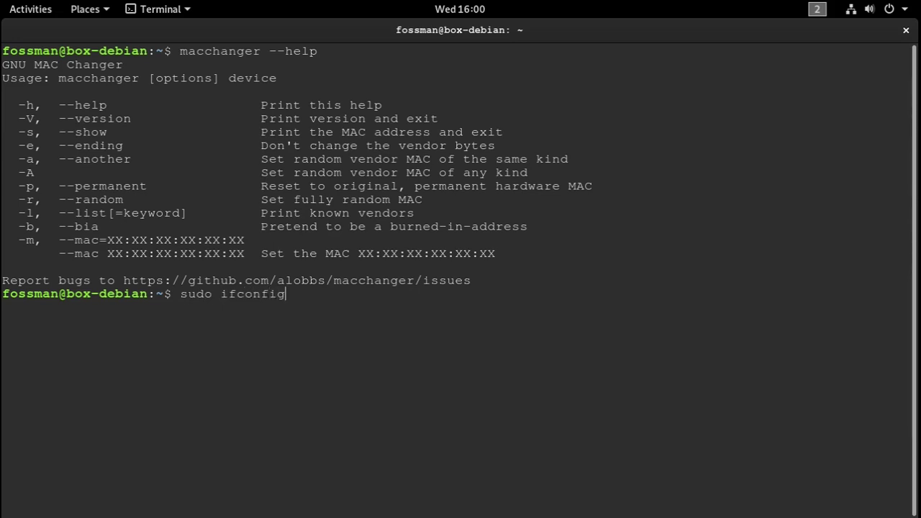
text(ens3 down)
key(Return)
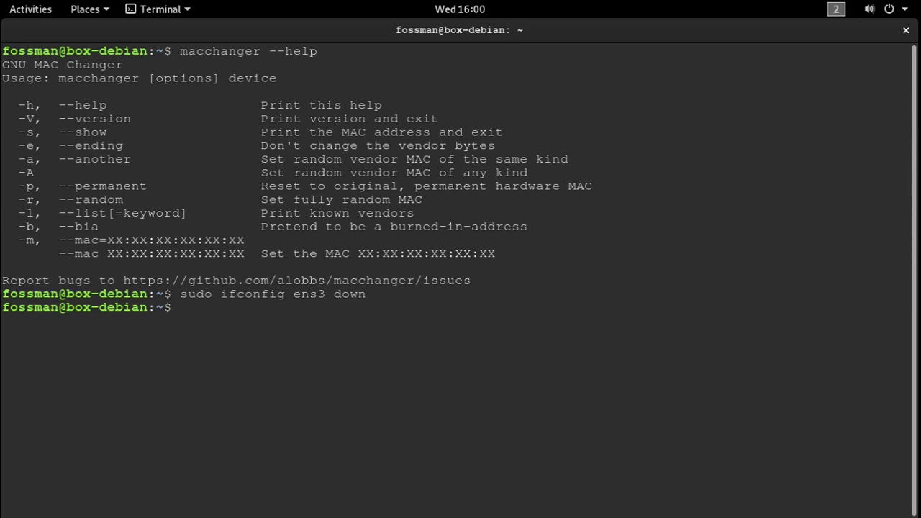
Restore the permanent hardware MAC with sudo macchanger -p ens3 and highlight the current, permanent and new MAC entries in the output
text(m)
key(BackSpace)
text(sudo macchanger -p en)
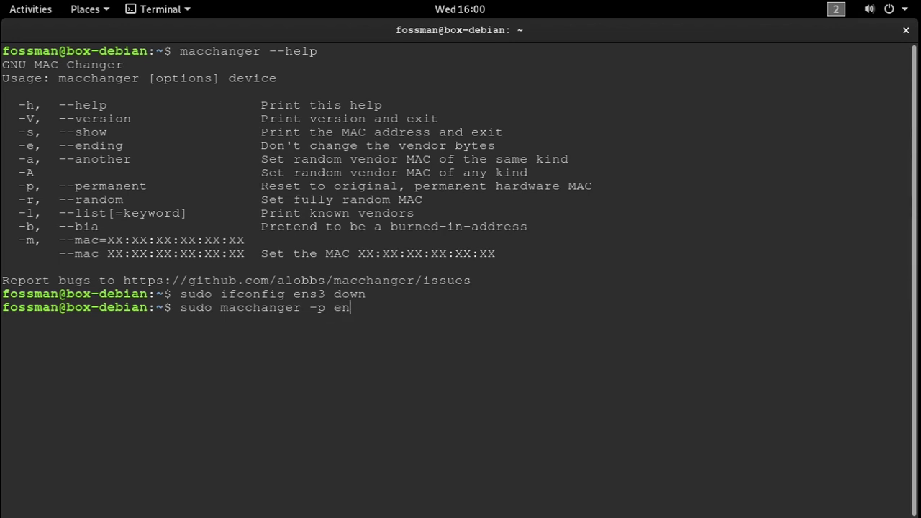
text(s3)
key(Return)
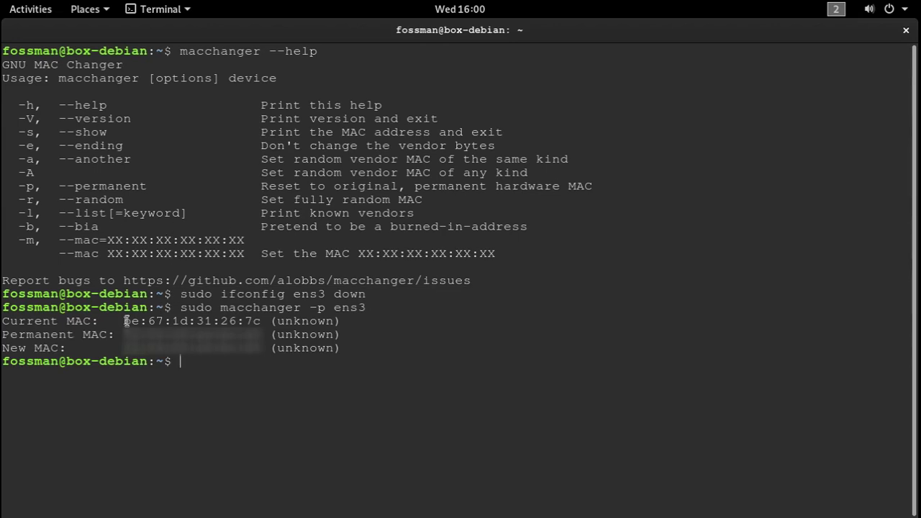
drag(124, 321, 261, 321)
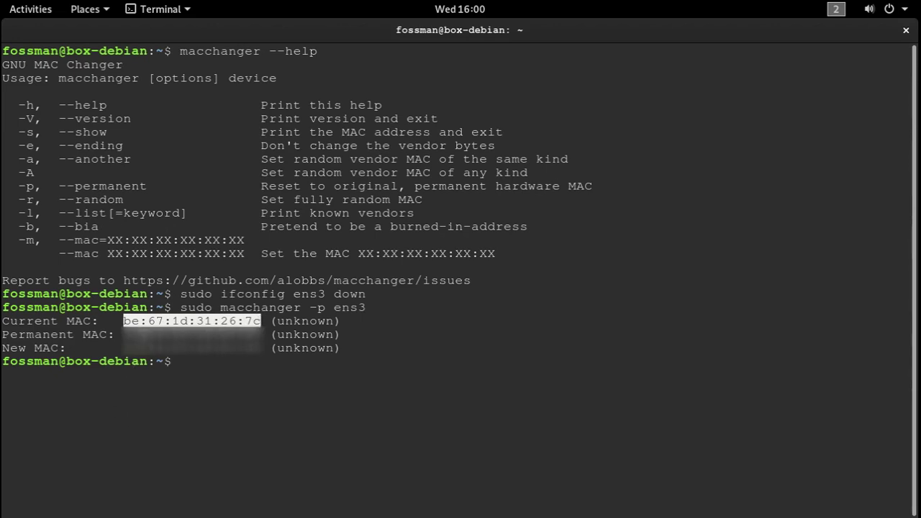
drag(2, 334, 264, 348)
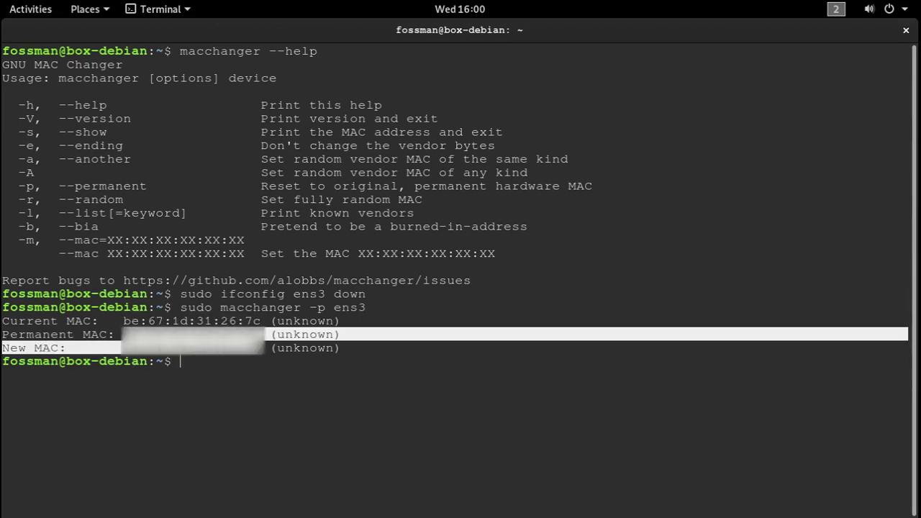
click(36, 349)
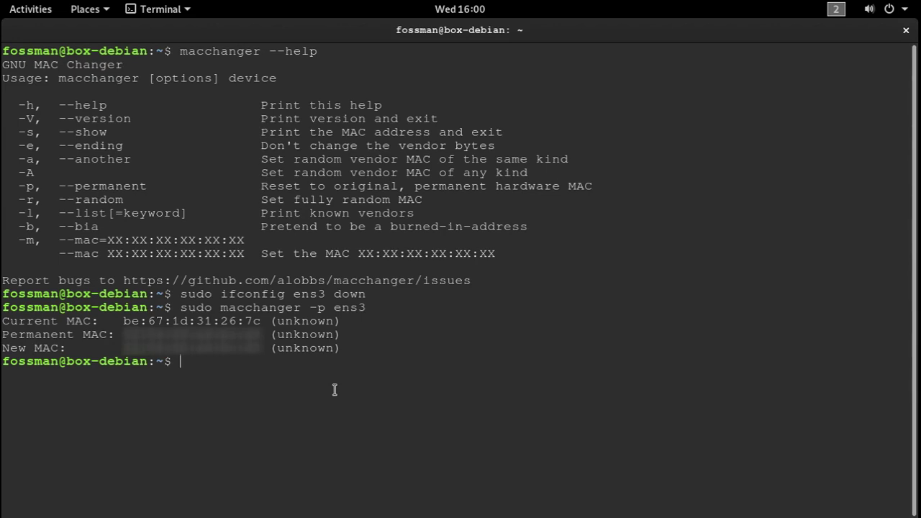
Bring the ens3 interface back up with sudo ifconfig ens3 up
text(sudo ifconfig)
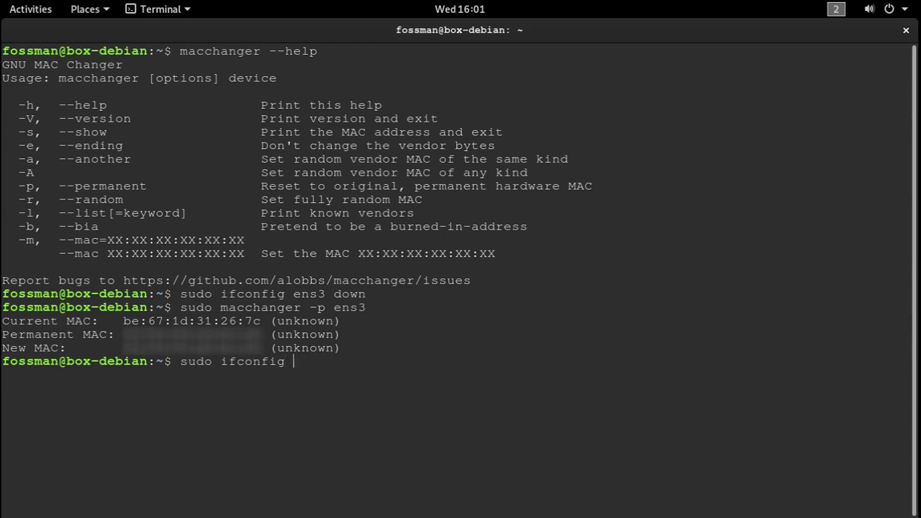
text( ens3 up)
key(Return)
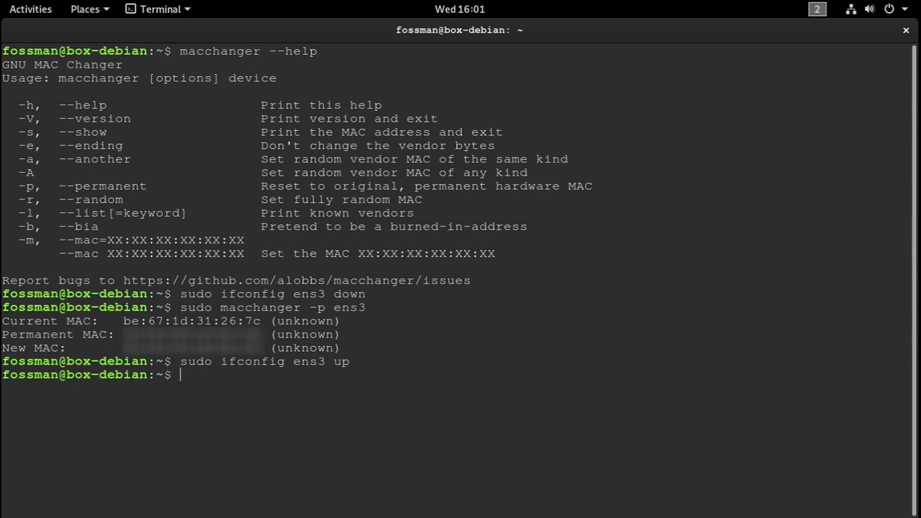
Clear the terminal, list the interfaces with ifconfig and highlight the ether address of ens3
text(clear)
key(Return)
text(ifcon)
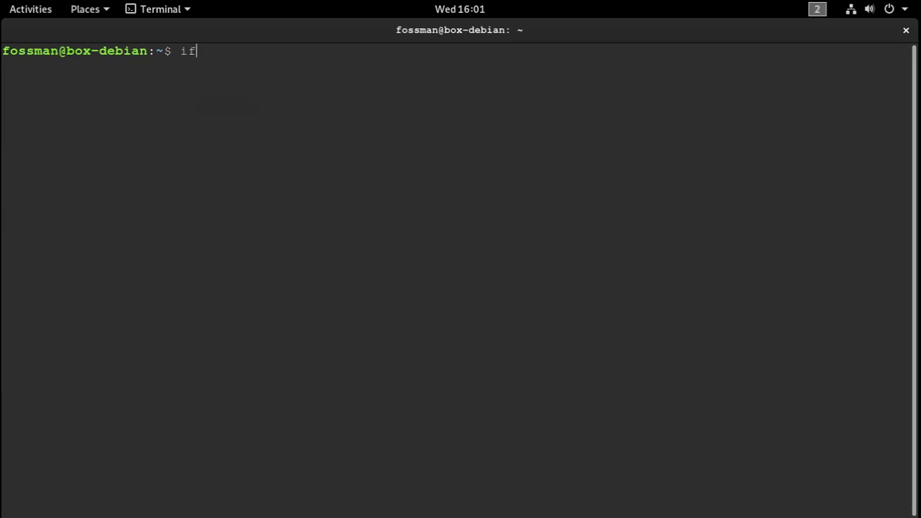
text(fig)
key(Return)
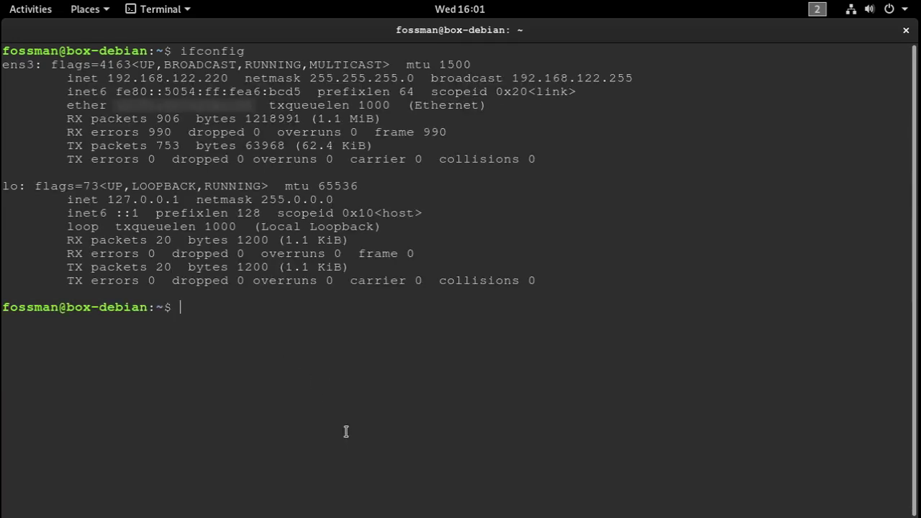
drag(114, 105, 180, 119)
click(208, 101)
Clear the terminal, print the help with macchanger --help and highlight the -l option for printing known vendors
text(clear)
key(Return)
text(macchanger --help)
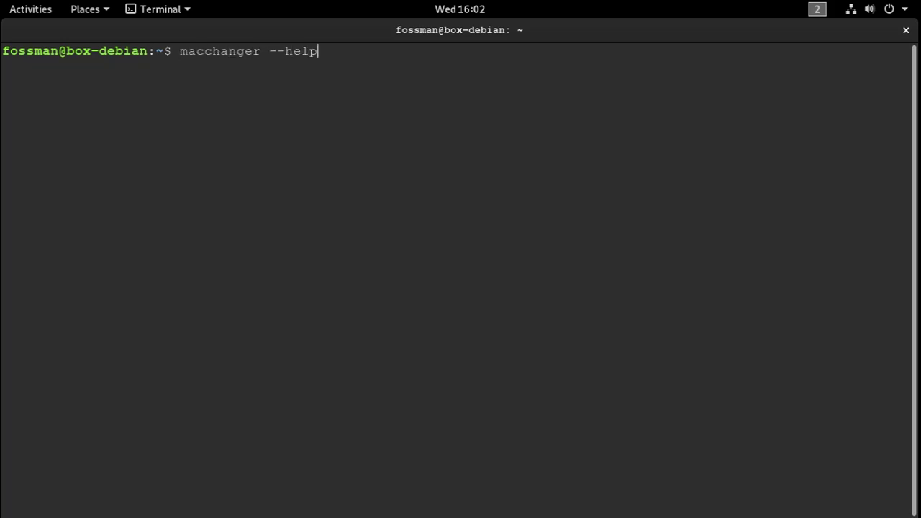
key(Return)
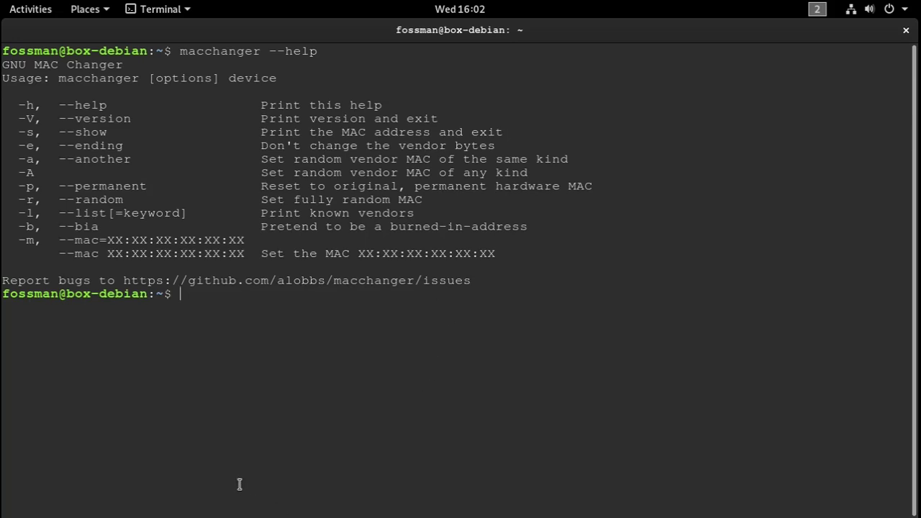
drag(17, 214, 32, 214)
click(200, 366)
Print the known vendors with macchanger -l and browse back through the wireless and miscellaneous MAC entries
text(macchanger -l)
key(Return)
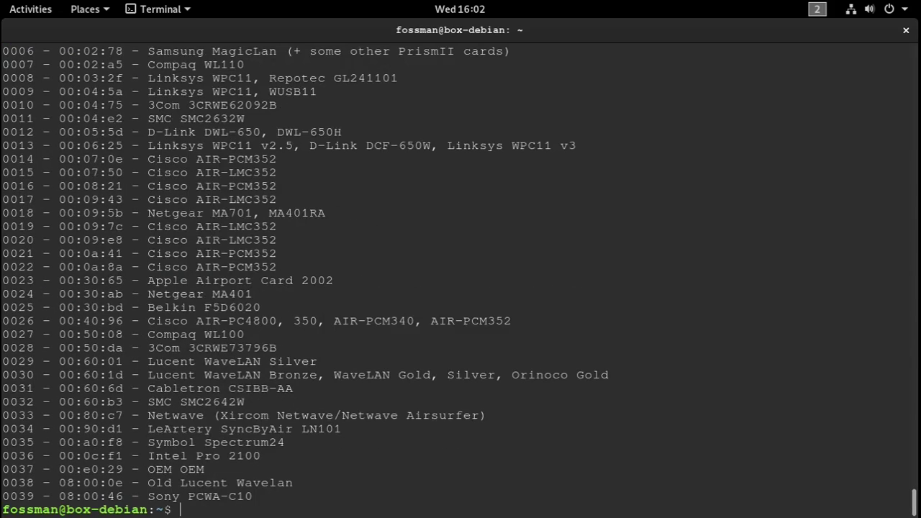
scroll(656, 280, up, 12)
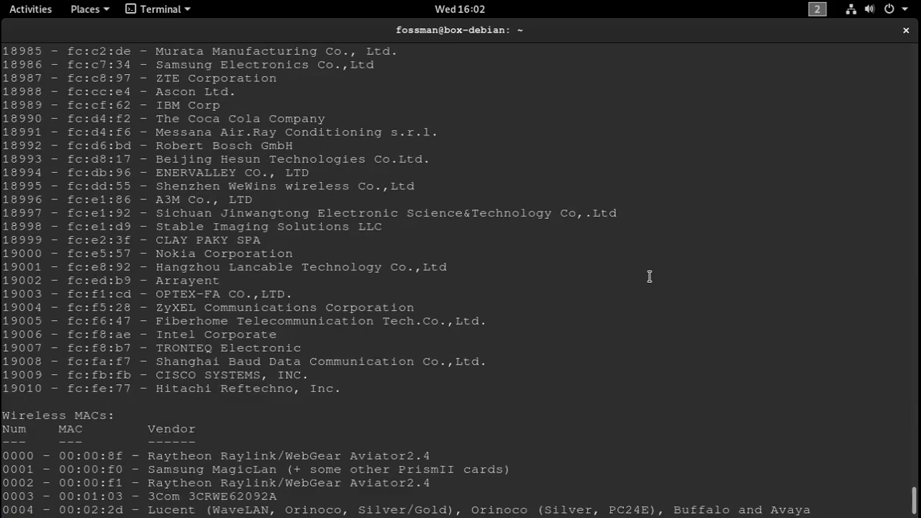
scroll(649, 276, up, 20)
scroll(644, 274, up, 20)
scroll(642, 273, up, 20)
scroll(642, 274, up, 13)
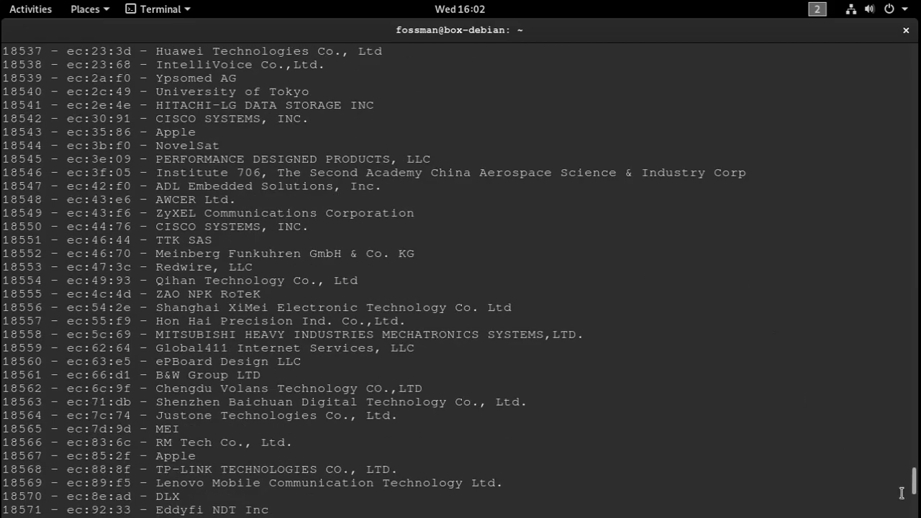
drag(914, 481, 915, 506)
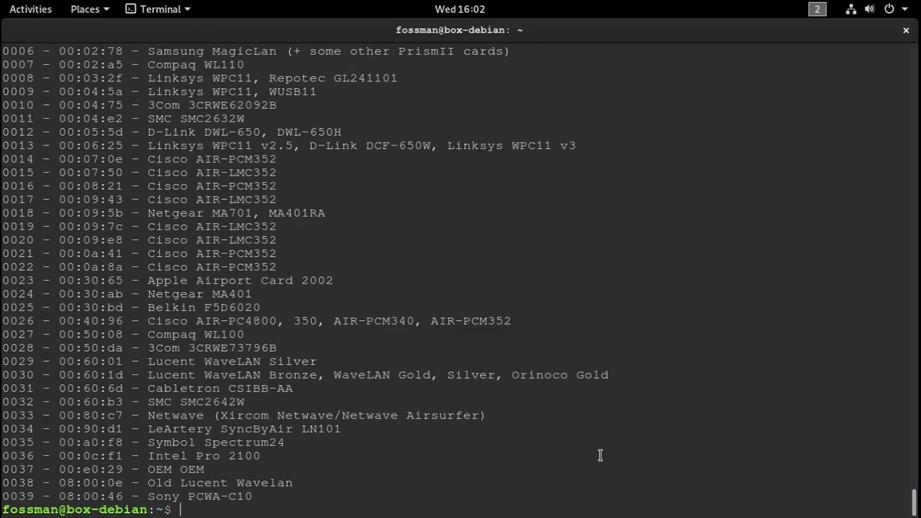
Clear the terminal and browse the vendor list in a pager with macchanger -l | less
text(clear)
key(Return)
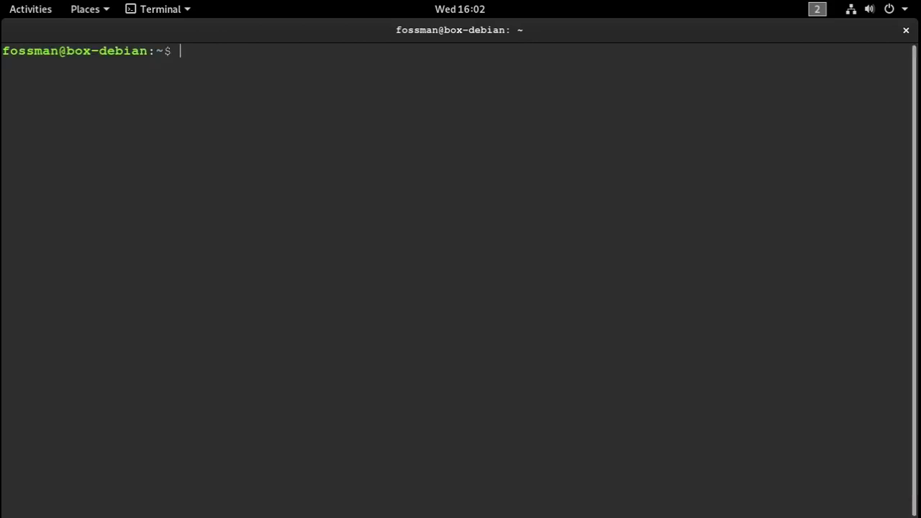
text(macchanger -l | less)
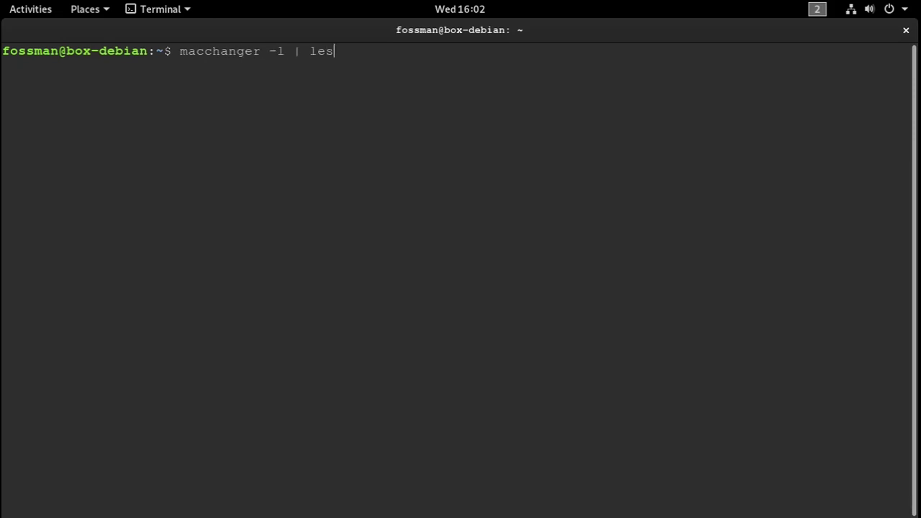
key(Return)
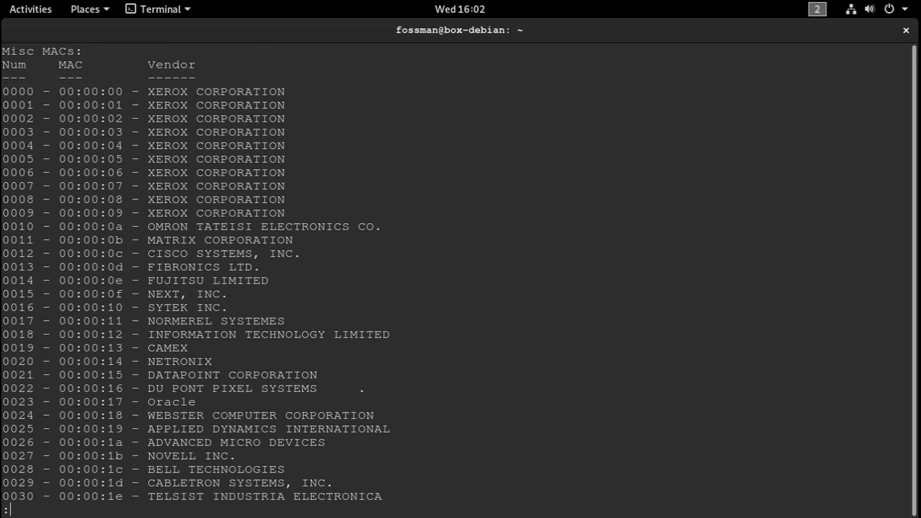
scroll(529, 440, down, 20)
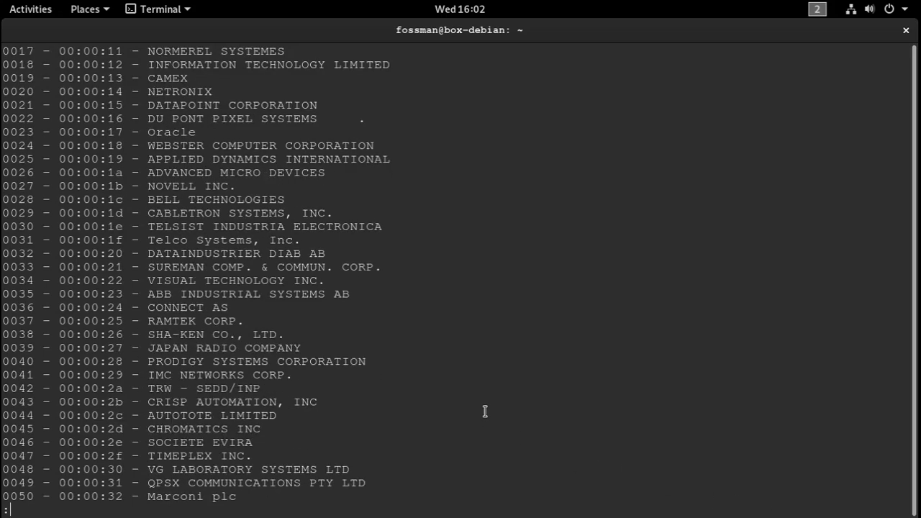
scroll(479, 406, down, 20)
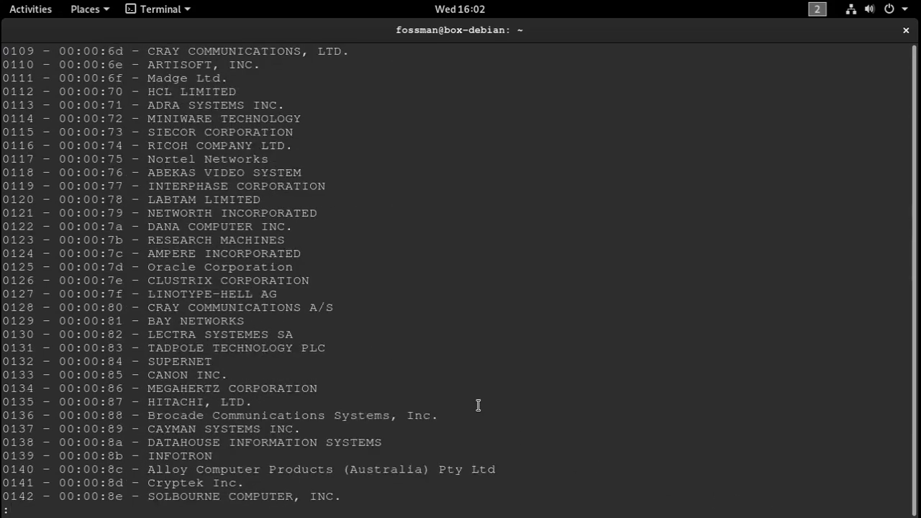
scroll(477, 404, down, 9)
scroll(475, 403, up, 20)
scroll(473, 401, up, 20)
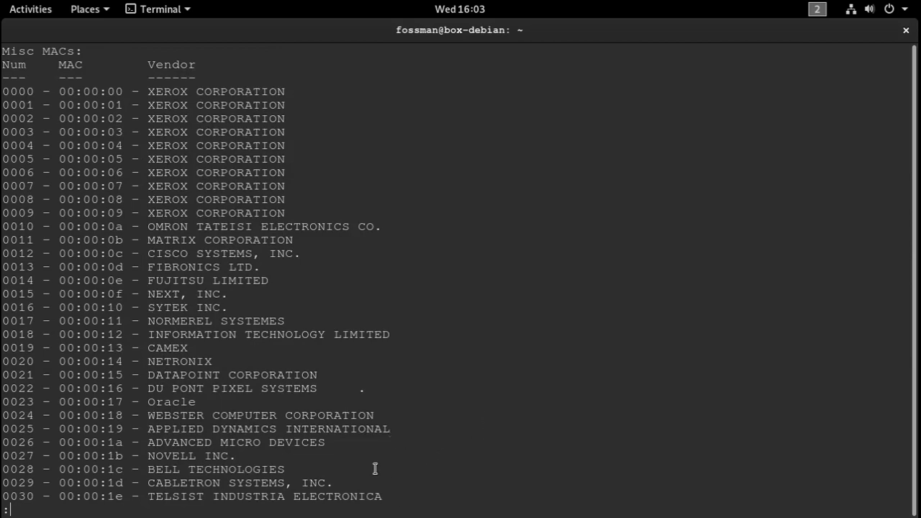
Highlight the CSS LABS prefix 00:00:38 in the vendor list and quit the pager
scroll(377, 467, down, 13)
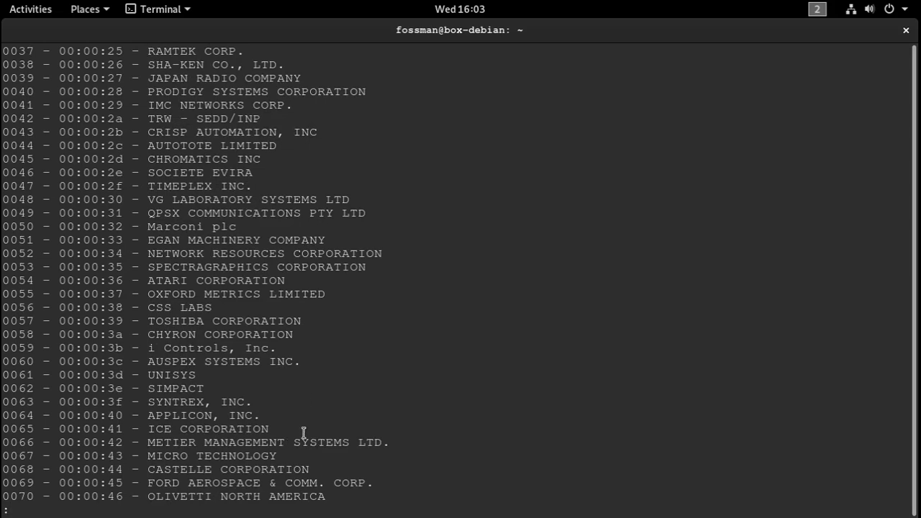
drag(60, 308, 123, 308)
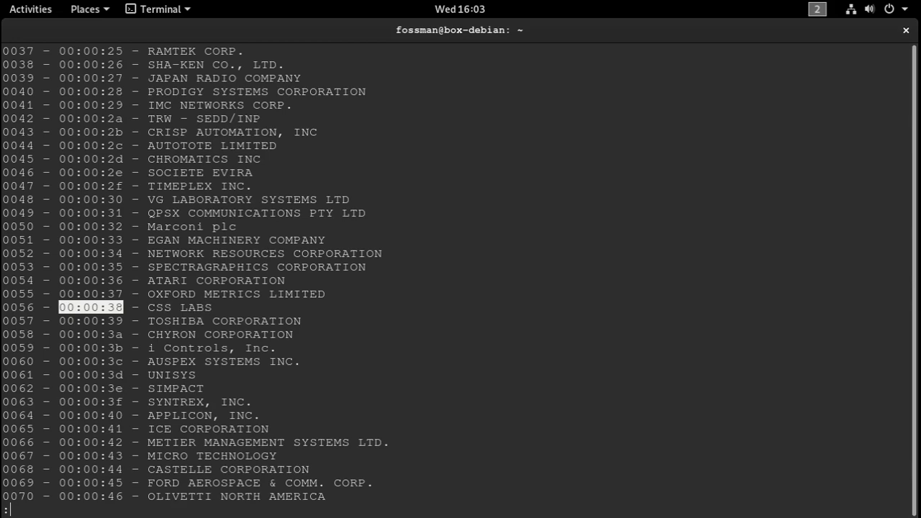
scroll(681, 208, up, 8)
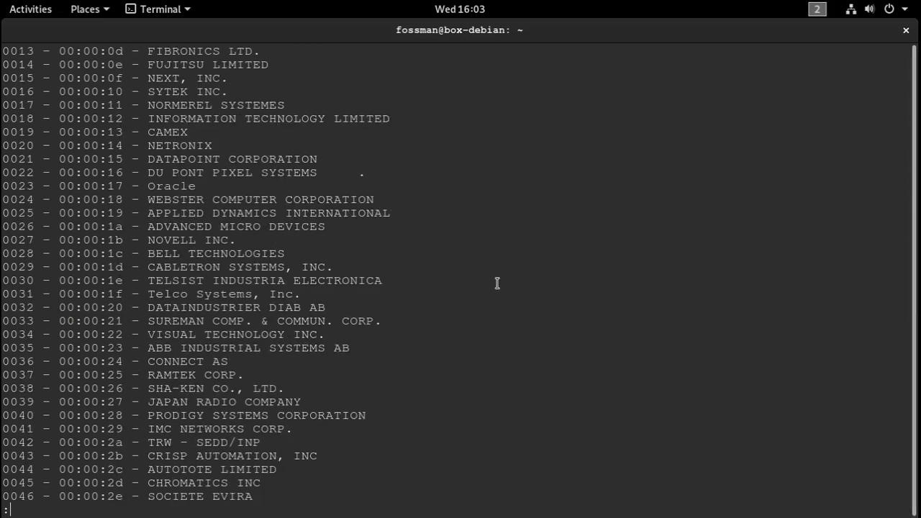
scroll(497, 283, down, 5)
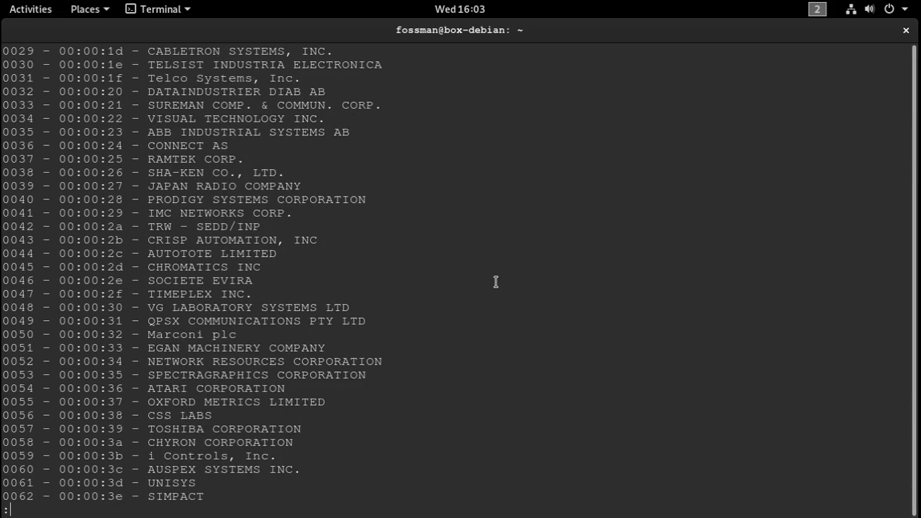
key(q)
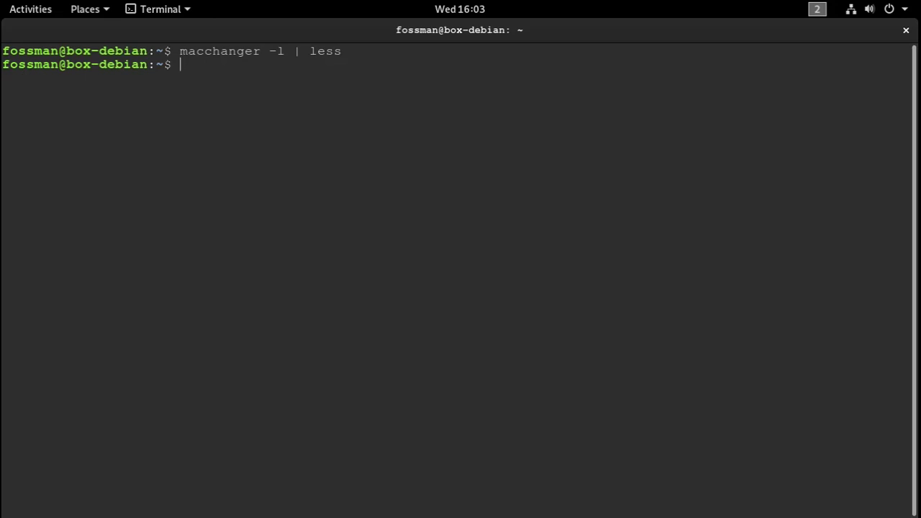
Clear the terminal and review the available options with macchanger --help
text(clear)
key(Return)
text(macchanger )
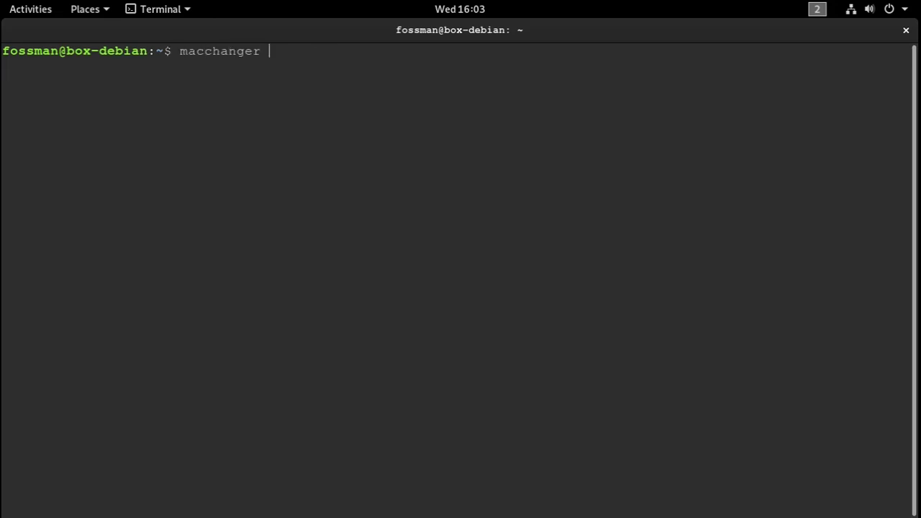
text(--help)
key(Return)
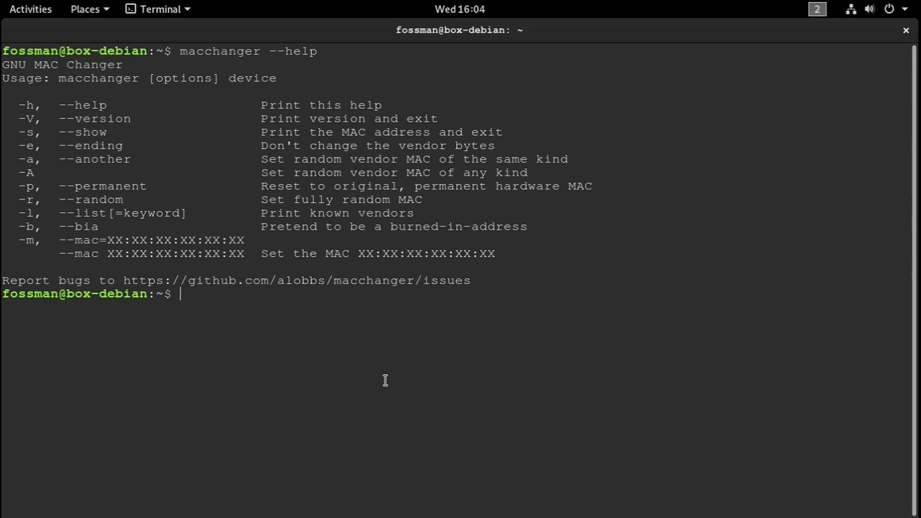
Filter the vendor list with macchanger -l | grep Acer and highlight the MAC prefix of Acer Incorporated
text(m)
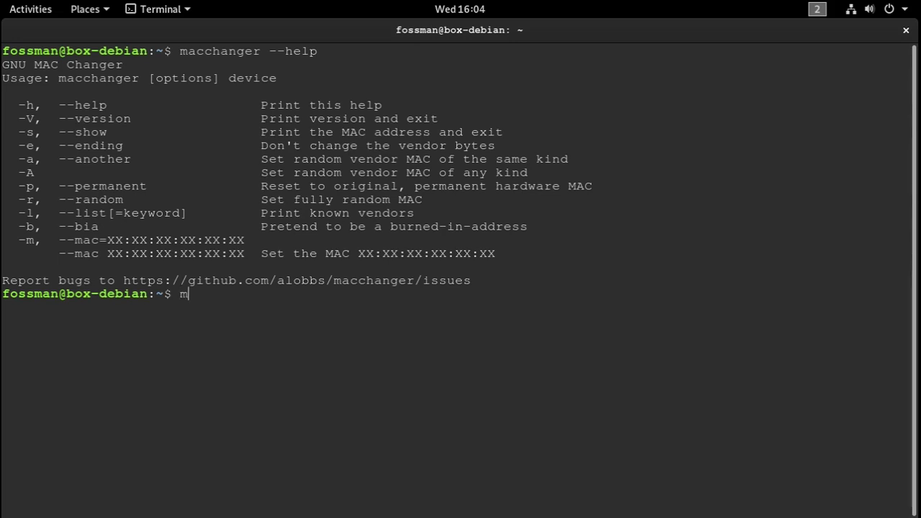
text(acchanger)
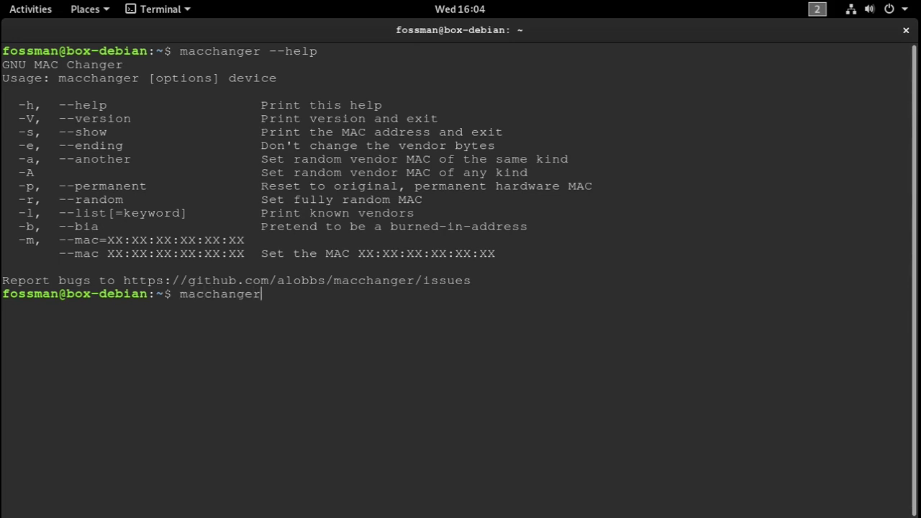
text( -l | grep)
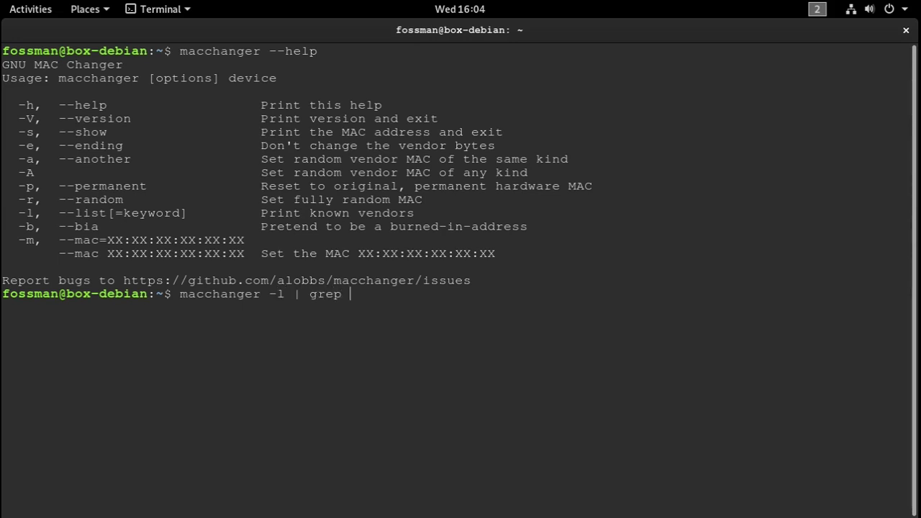
text( Acer)
key(Return)
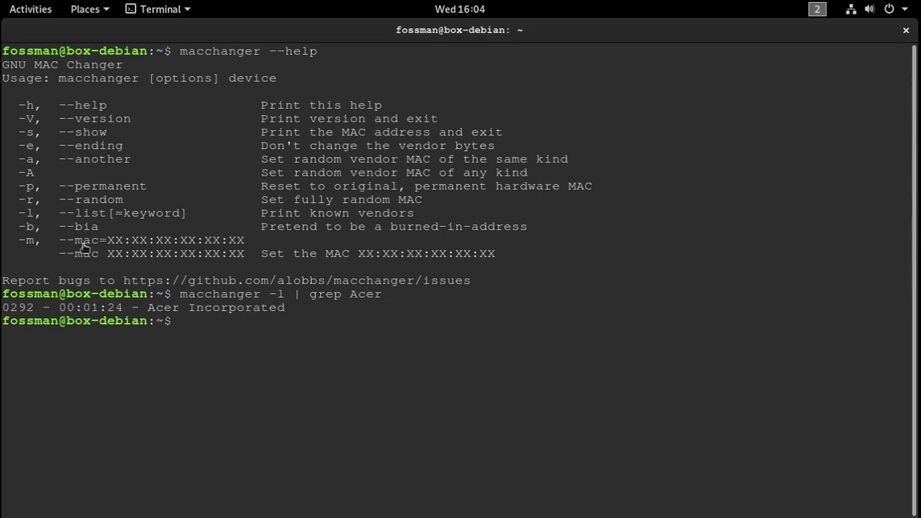
drag(58, 305, 124, 307)
click(185, 417)
Take the ens3 interface down with sudo ifconfig ens3 down
text(sud)
key(BackSpace)
text(do ifconfig)
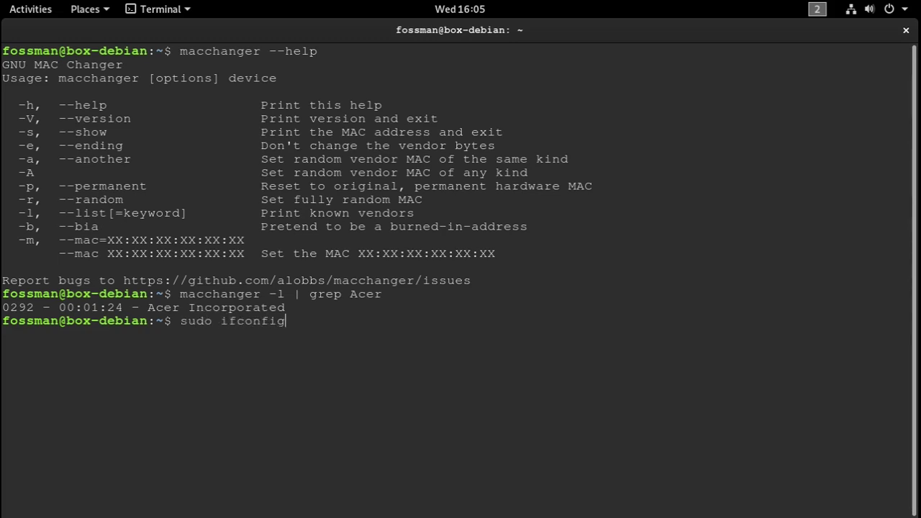
text( ens3 down)
key(Return)
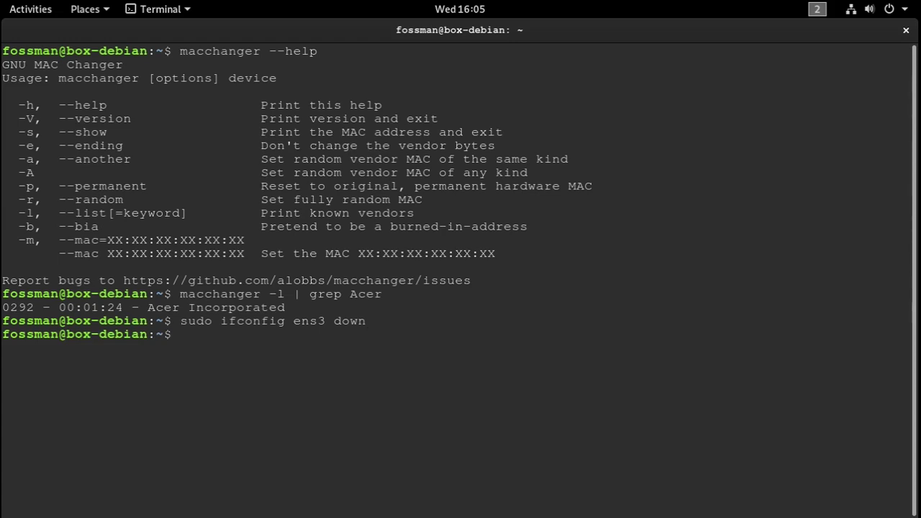
Try to run sudo macchanger -m with the copied Acer prefix 00:01:24 completed as 00:01:24:b2:ae:b4, without naming an interface
text(sudo macchanger)
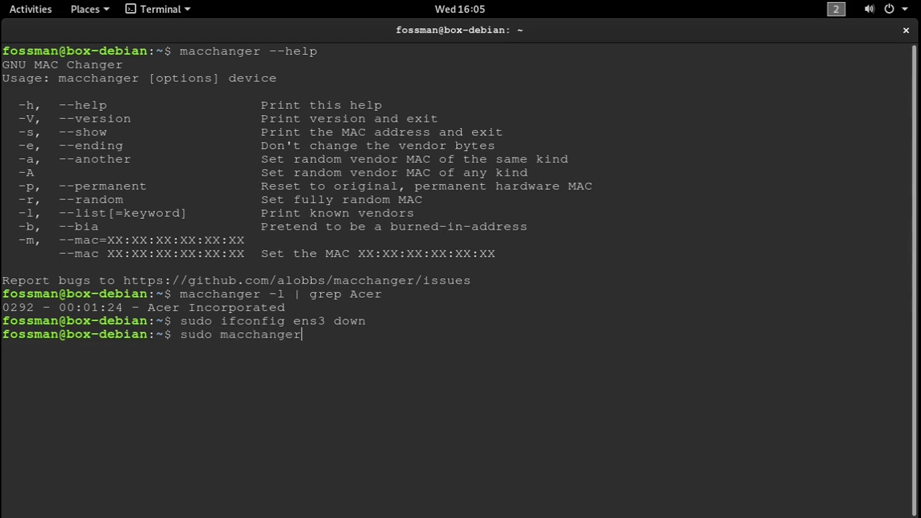
text( -m)
drag(59, 307, 122, 310)
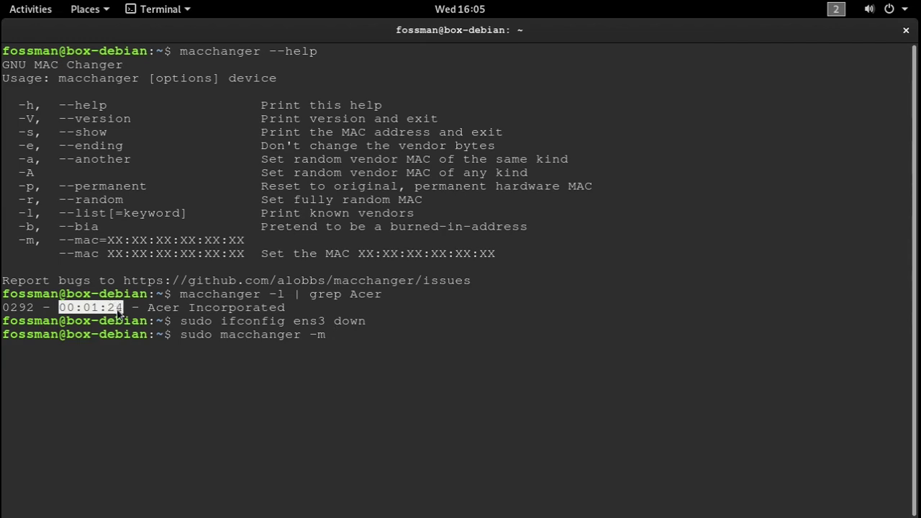
right_click(117, 314)
click(133, 338)
click(343, 338)
right_click(346, 336)
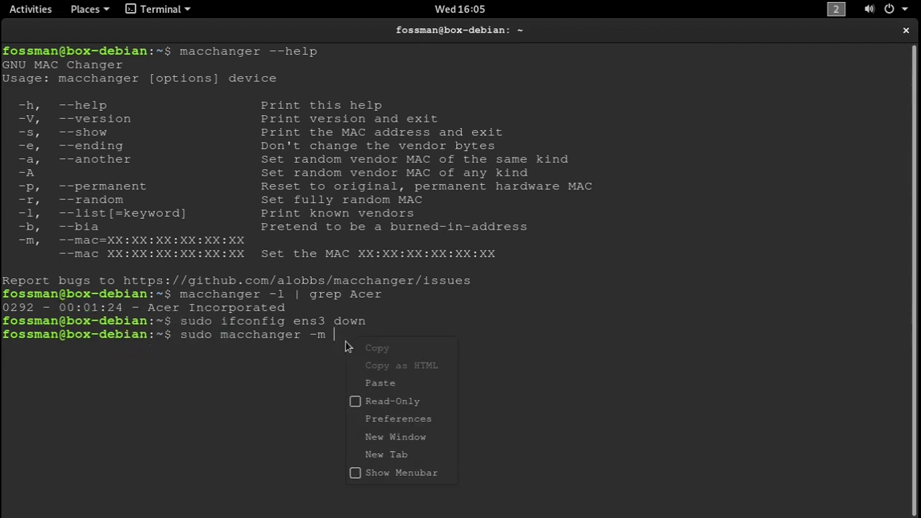
click(366, 382)
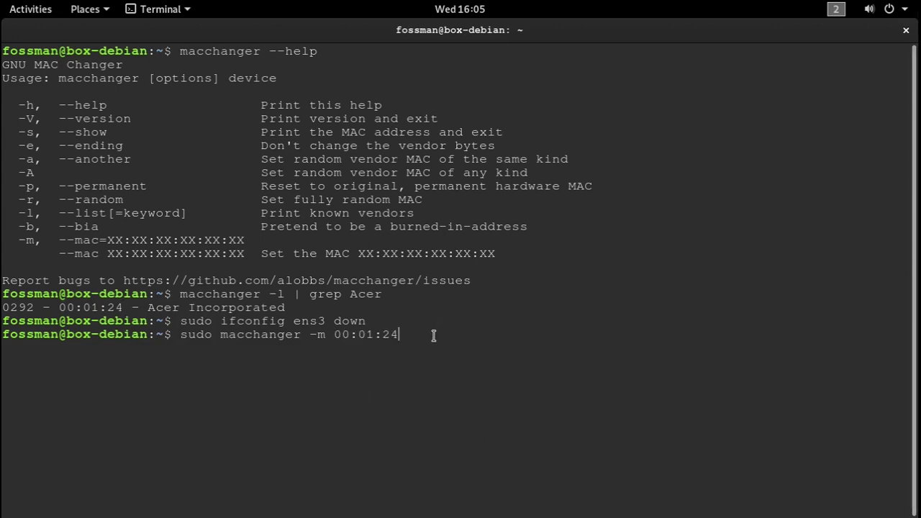
text(:b2)
text(:ae:b4)
key(Return)
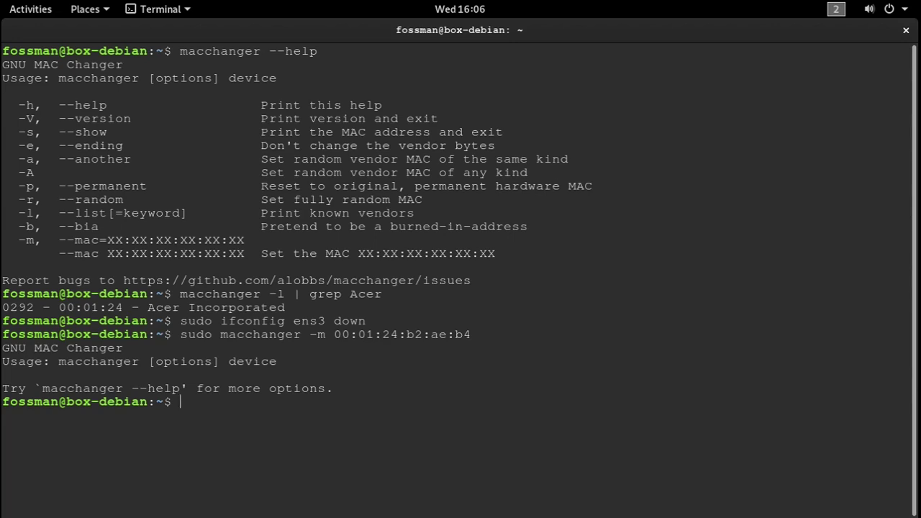
Recall the macchanger -m command and rerun it with ens3 appended as the device
key(Up)
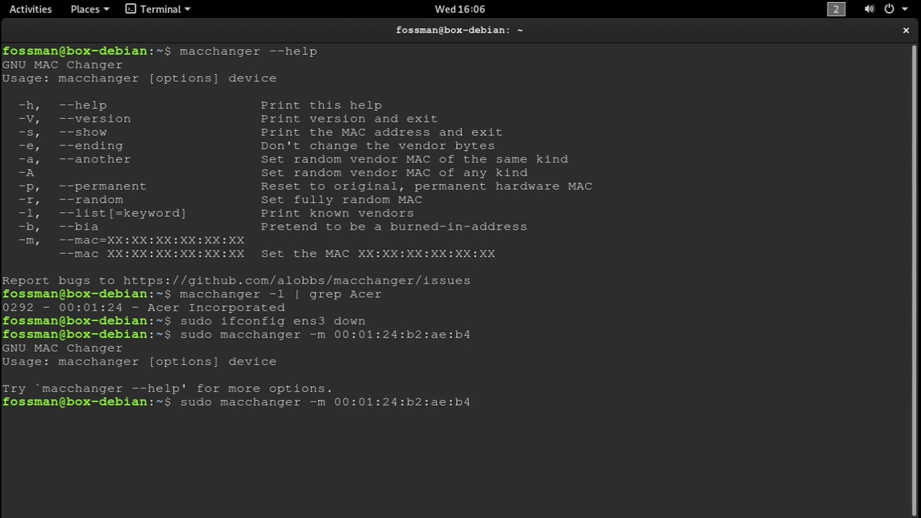
text(ens3)
key(Return)
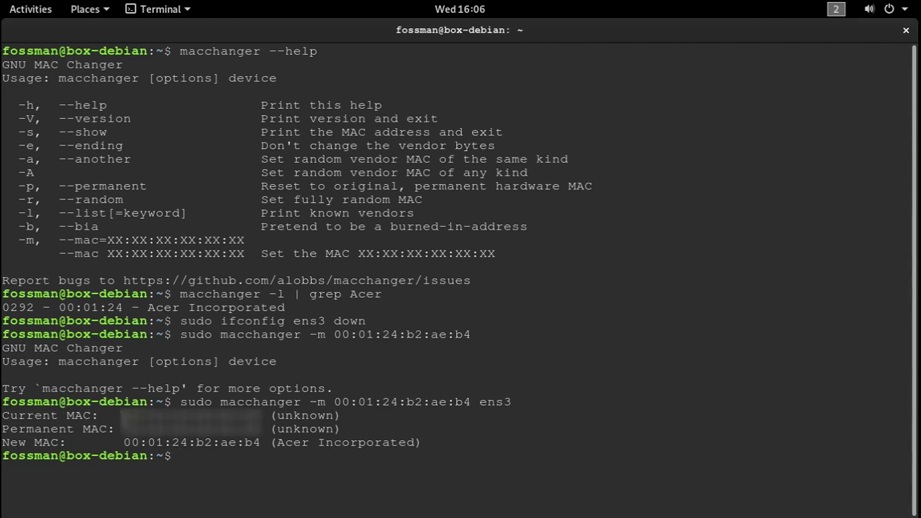
Highlight the current, permanent and new MAC addresses in the macchanger output, including the new address's vendor prefix
drag(124, 416, 263, 429)
click(264, 429)
drag(124, 442, 422, 437)
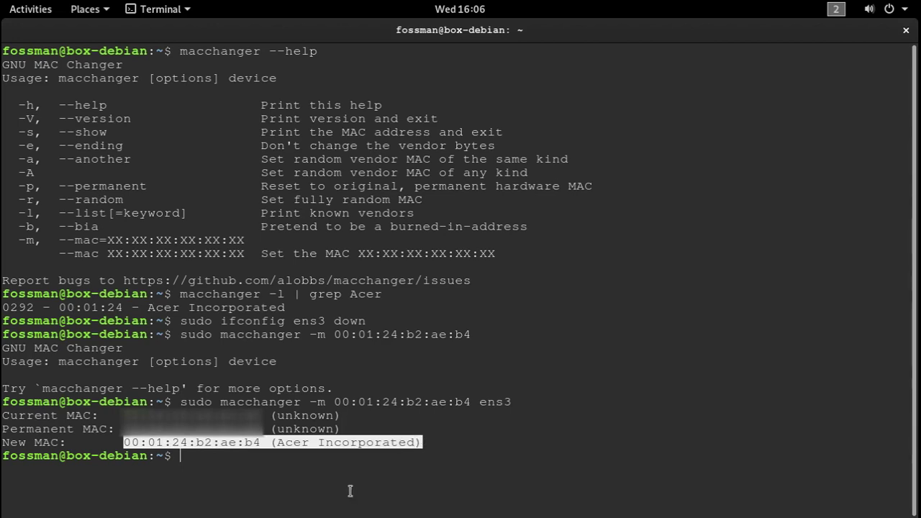
click(268, 470)
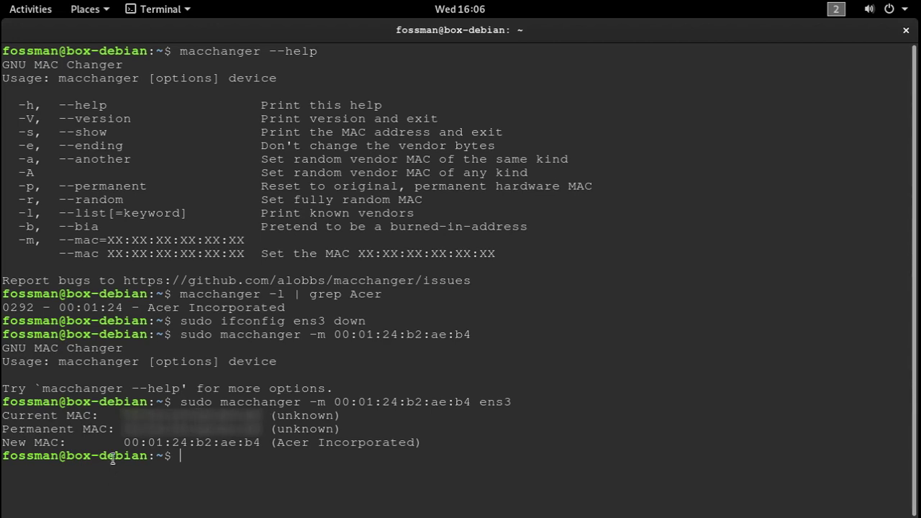
drag(176, 443, 188, 443)
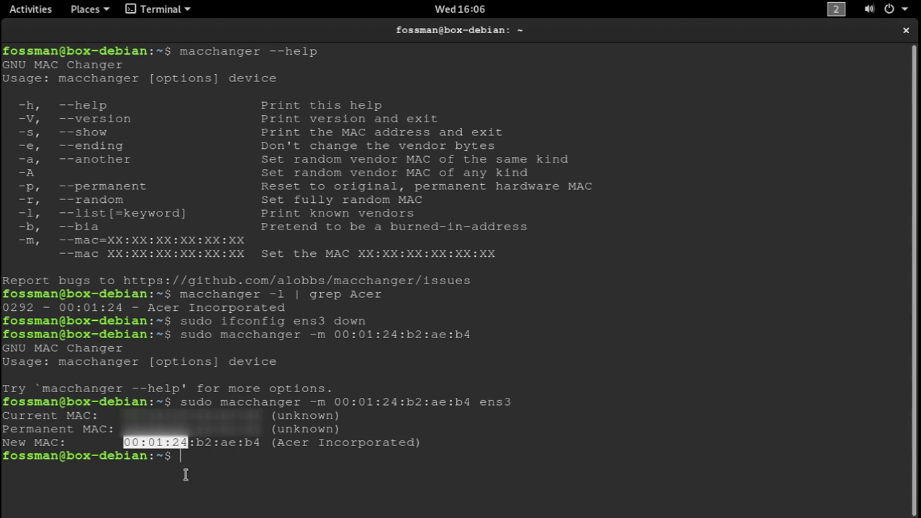
click(186, 475)
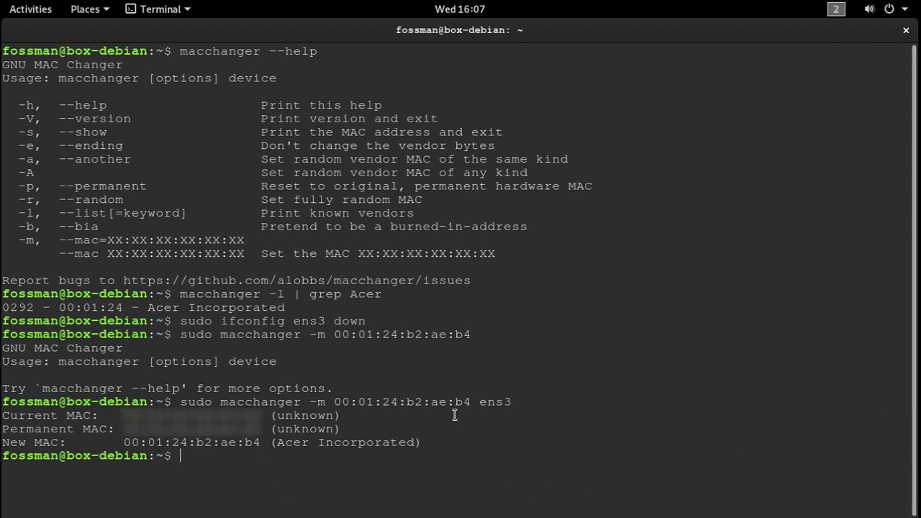
Bring the ens3 interface back up with sudo ifconfig ens3 up
text(sudo ifconfig)
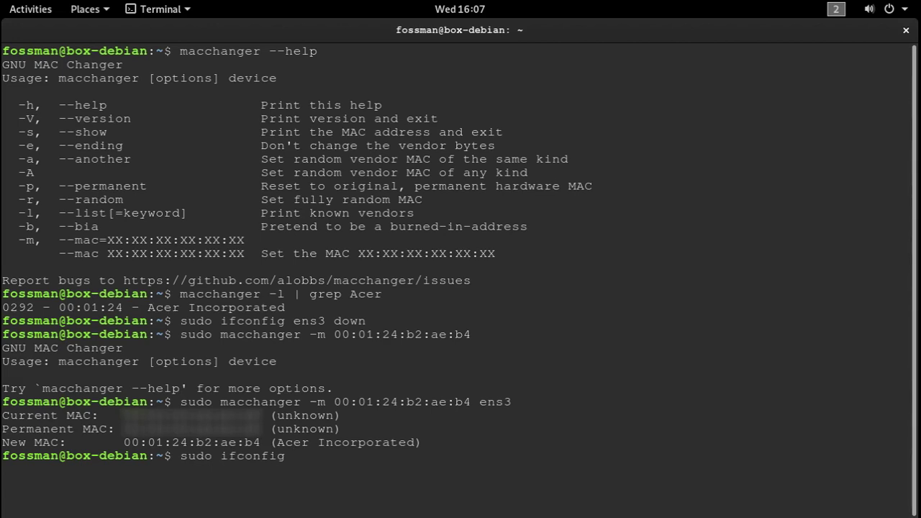
text(ens3 up)
key(Return)
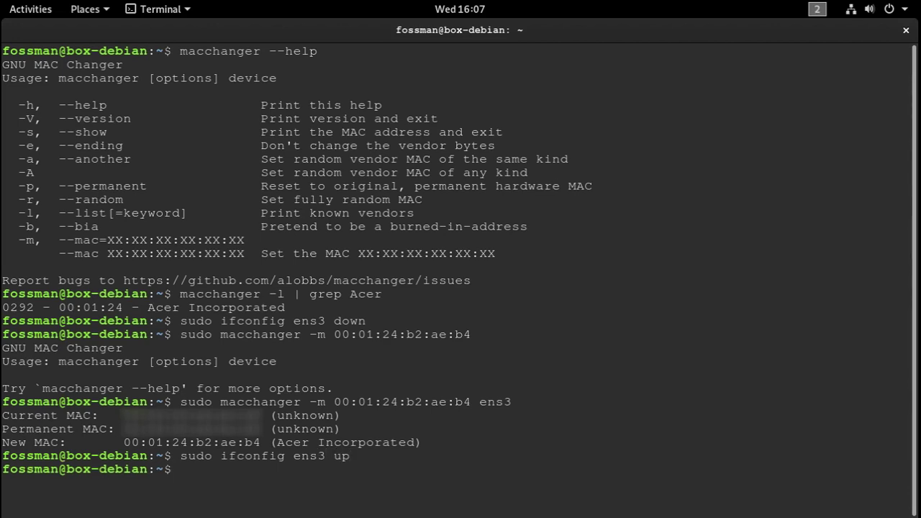
Clear the terminal, run ifconfig and highlight the spoofed MAC address of ens3
text(clear)
key(Return)
text(ifconfig)
key(Return)
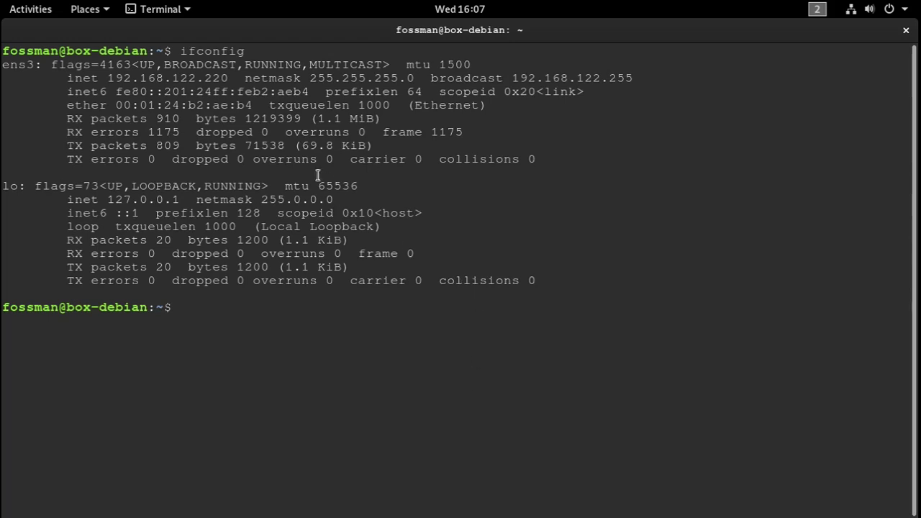
drag(117, 106, 254, 106)
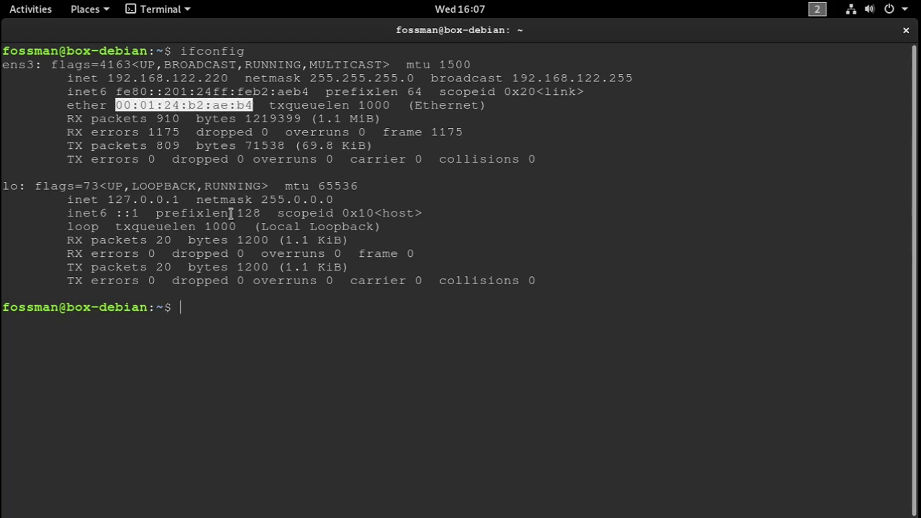
click(259, 317)
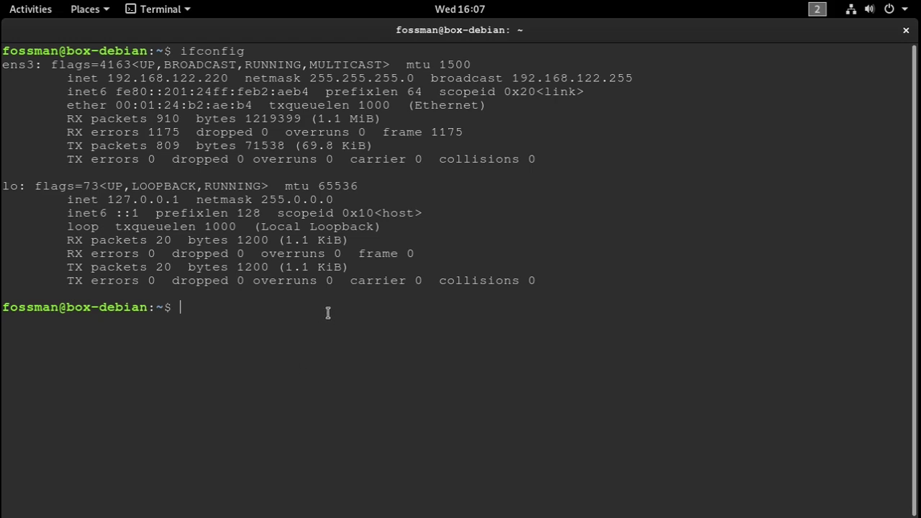
Take ens3 down again with sudo ifconfig ens3 down
text(sudo ifconf)
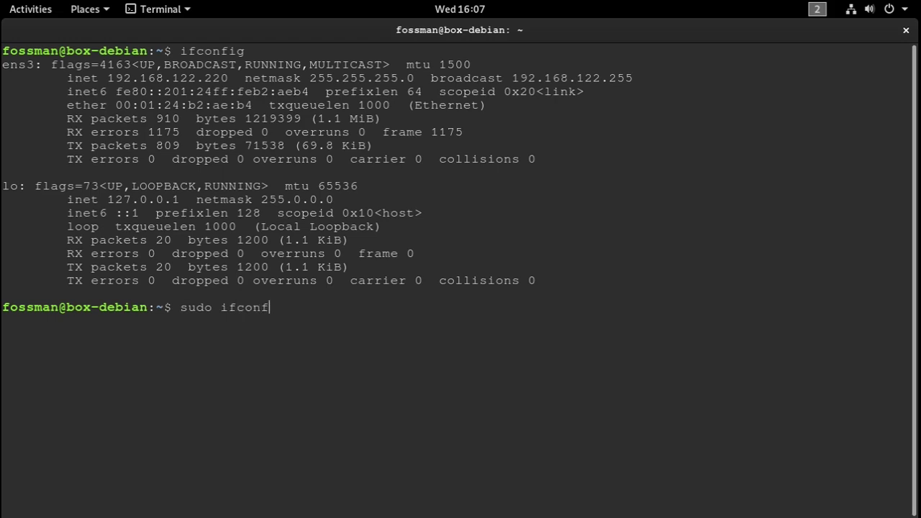
text(ig ens3 down)
key(Return)
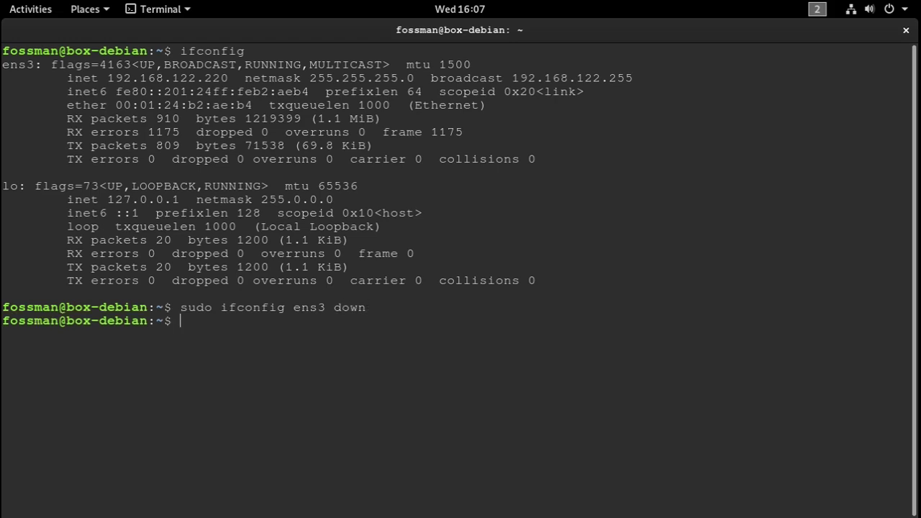
Restore the permanent hardware MAC of ens3 with sudo macchanger -p ens3 and highlight the replaced Acer address in the output
text(sudo mach)
key(BackSpace)
text(changer)
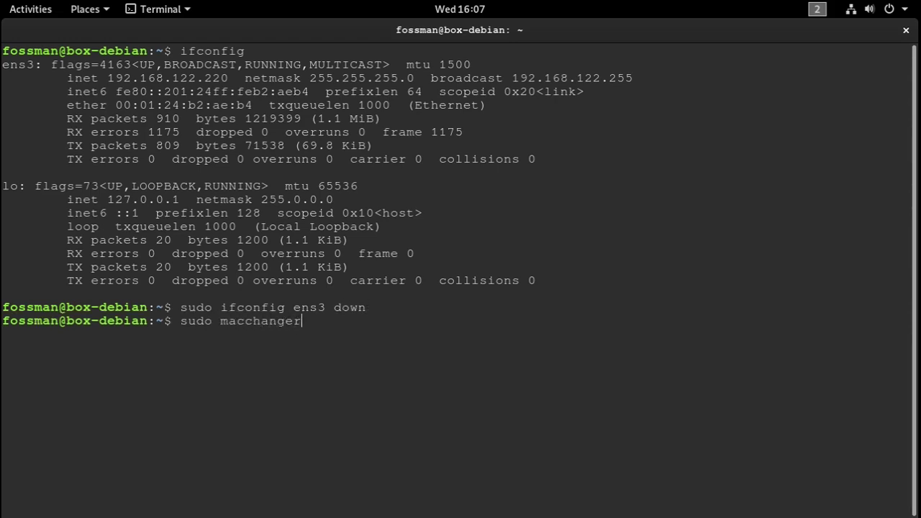
text( -p)
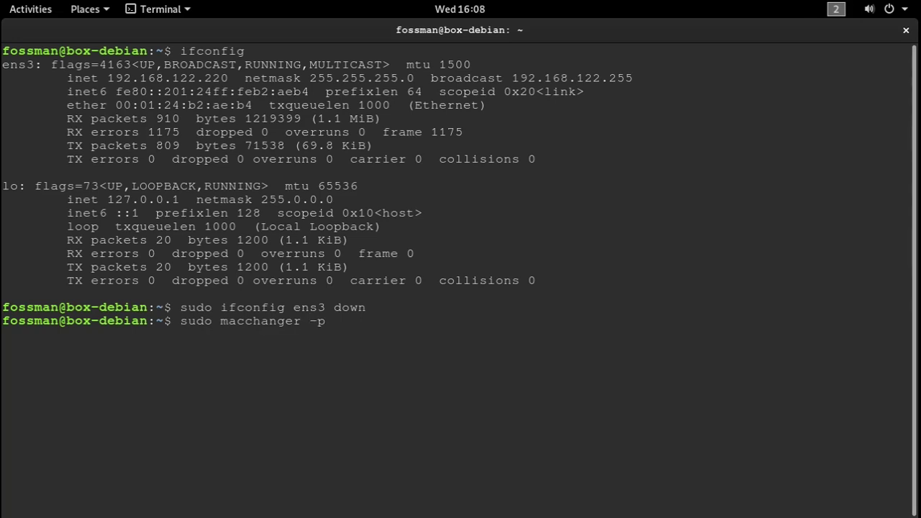
text( ens3)
key(Return)
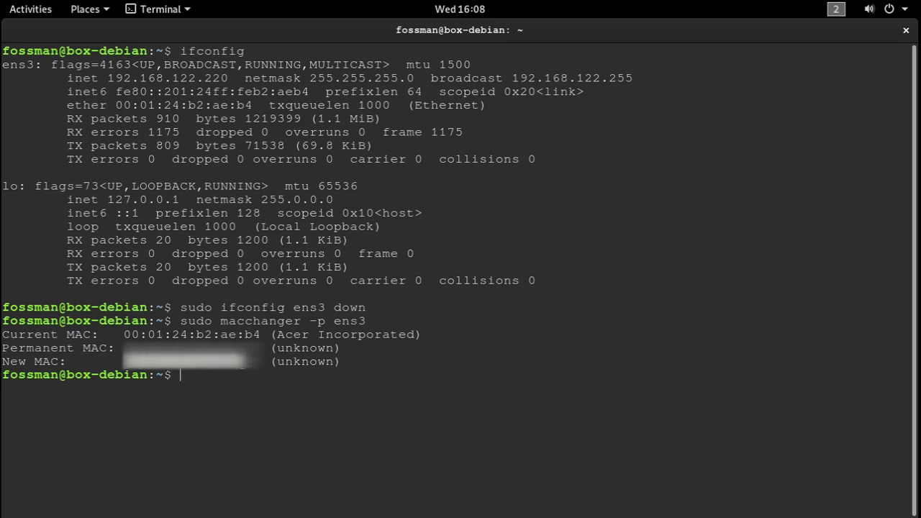
drag(123, 335, 259, 335)
click(217, 374)
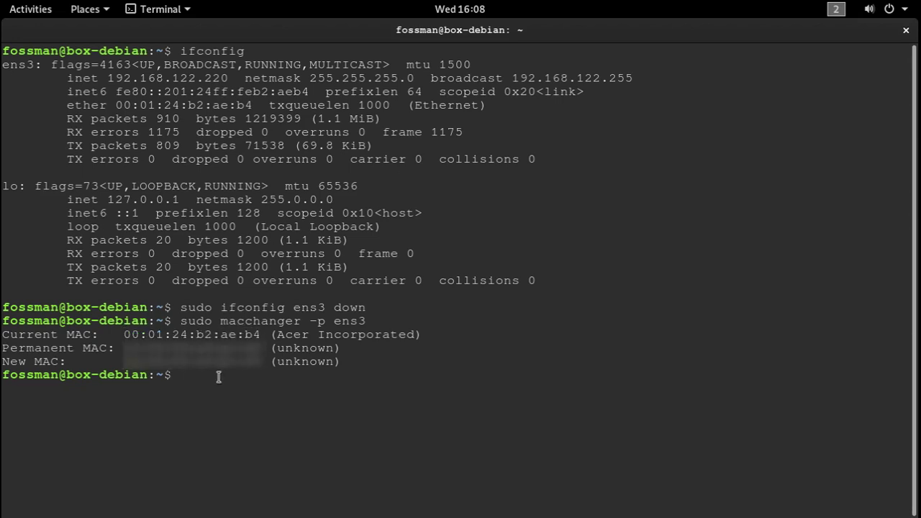
Bring ens3 up with its restored MAC using sudo ifconfig ens3 up
text(sudo ifconfig)
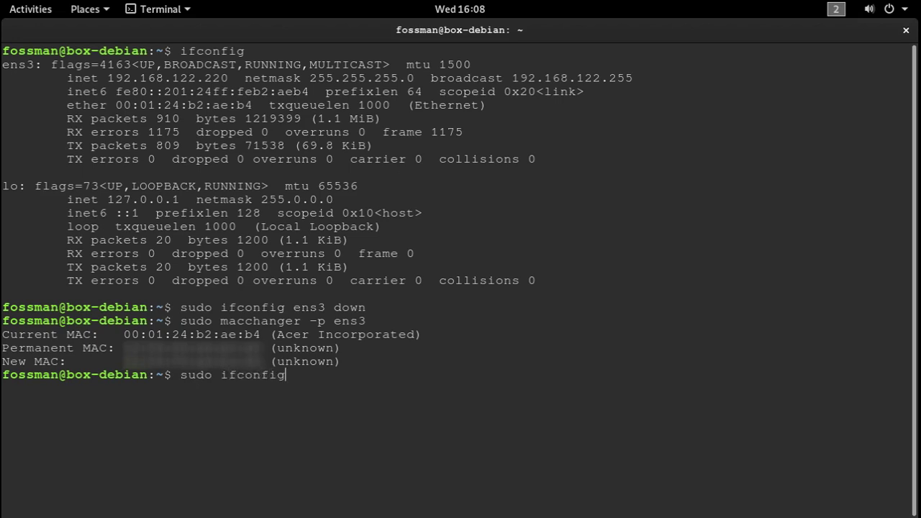
text( ens3 up)
key(Return)
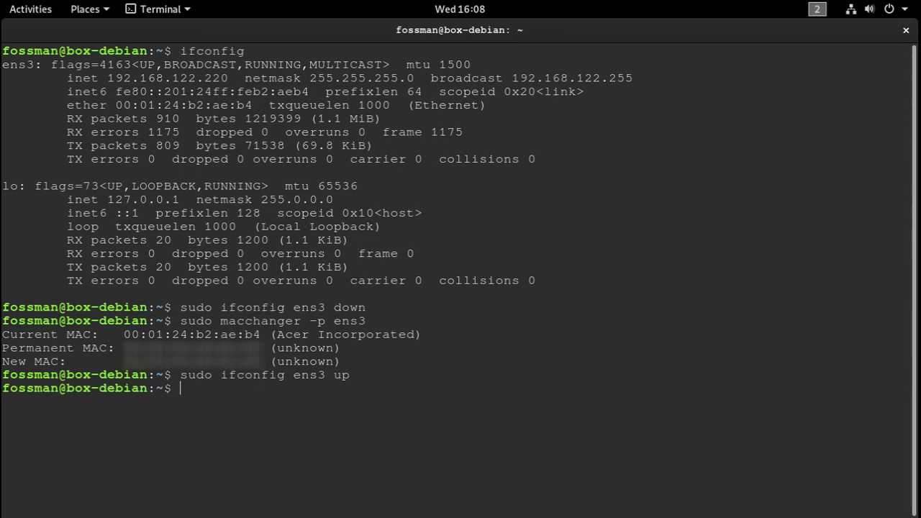
Clear the terminal, run ifconfig and highlight the ether address of ens3 to check the restored MAC
text(clear)
key(Return)
text(ifconfig)
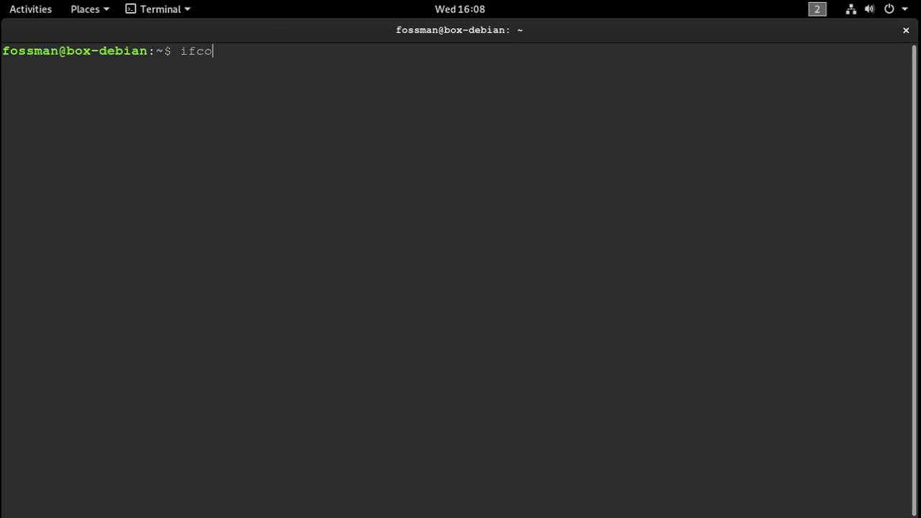
key(Return)
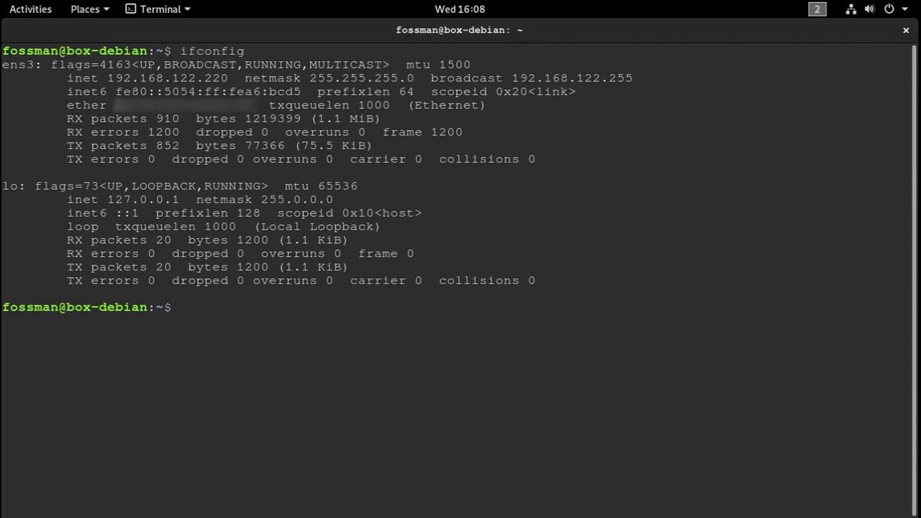
drag(113, 105, 243, 101)
click(264, 303)
Clear the terminal and review the available options once more with macchanger --help
text(clear)
key(Return)
text(macc)
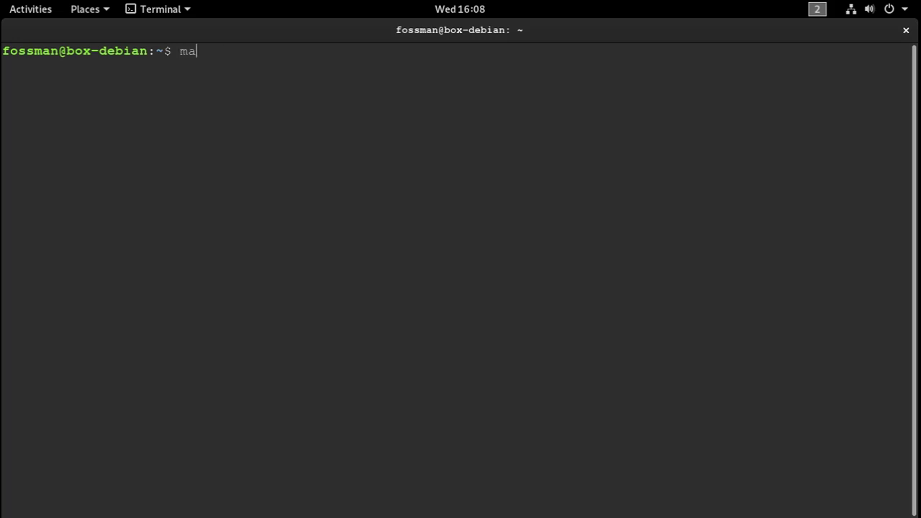
key(BackSpace)
text(chq)
key(BackSpace)
text(anger --help)
key(Return)
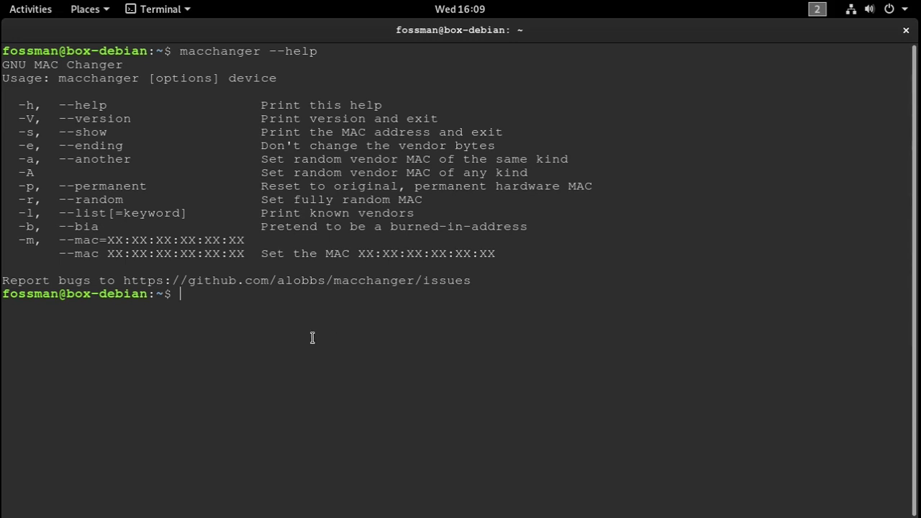
right_click(255, 324)
click(253, 324)
Clear the terminal and display the system's name with the hostname command
text(clear)
key(Return)
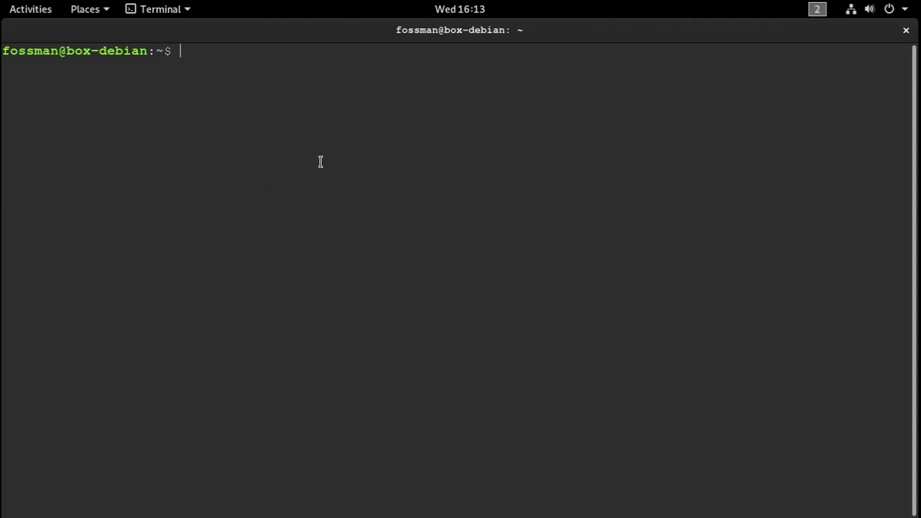
text(hostname)
key(Return)
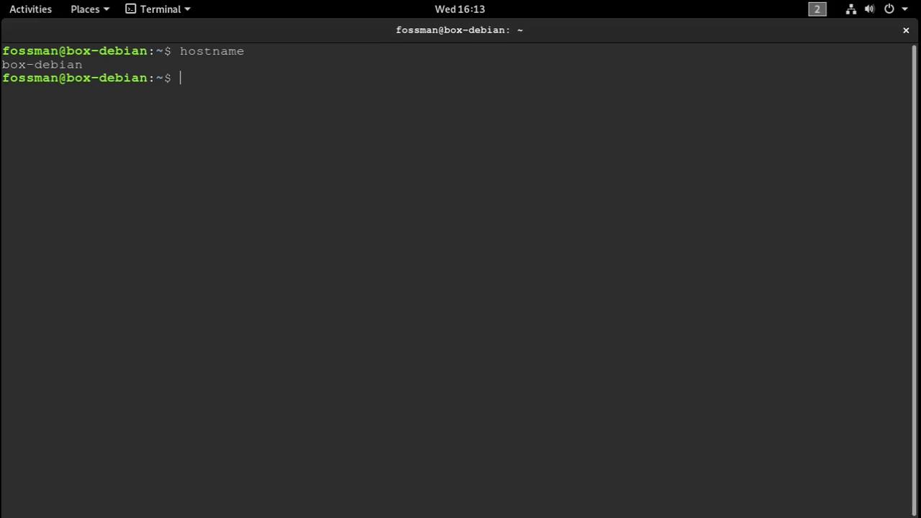
text(sudo hostname NEW_HOSTNAME)
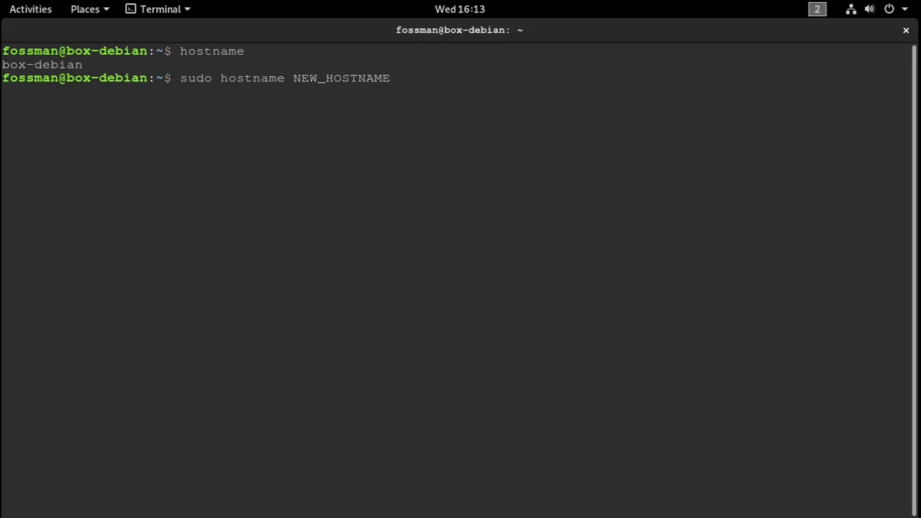
key(BackSpace)
key(BackSpace)
key(BackSpace)
key(BackSpace)
key(BackSpace)
key(BackSpace)
key(BackSpace)
key(BackSpace)
key(BackSpace)
key(BackSpace)
key(BackSpace)
key(BackSpace)
key(BackSpace)
key(BackSpace)
key(BackSpace)
key(BackSpace)
key(BackSpace)
key(BackSpace)
key(BackSpace)
key(BackSpace)
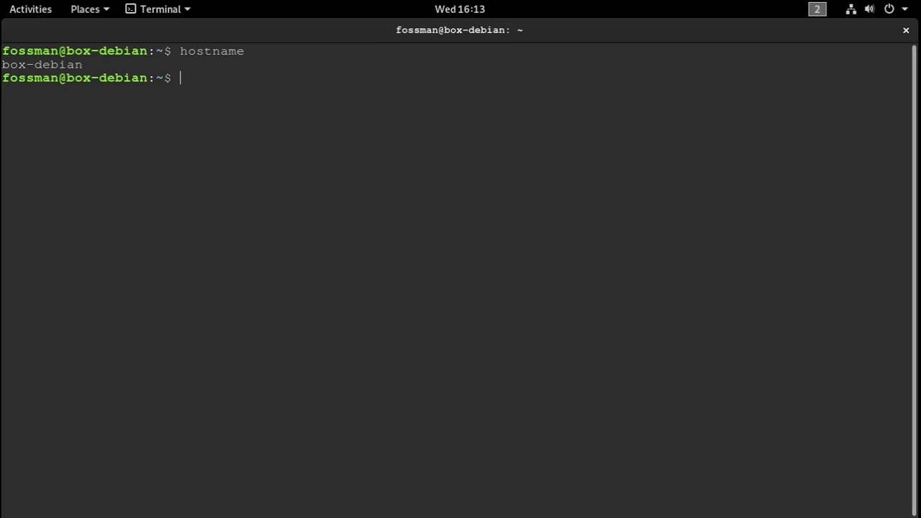
Change the system's hostname to new-name using sudo hostnamectl set-hostname
text(sudo)
text(hostnamectl set-hostname)
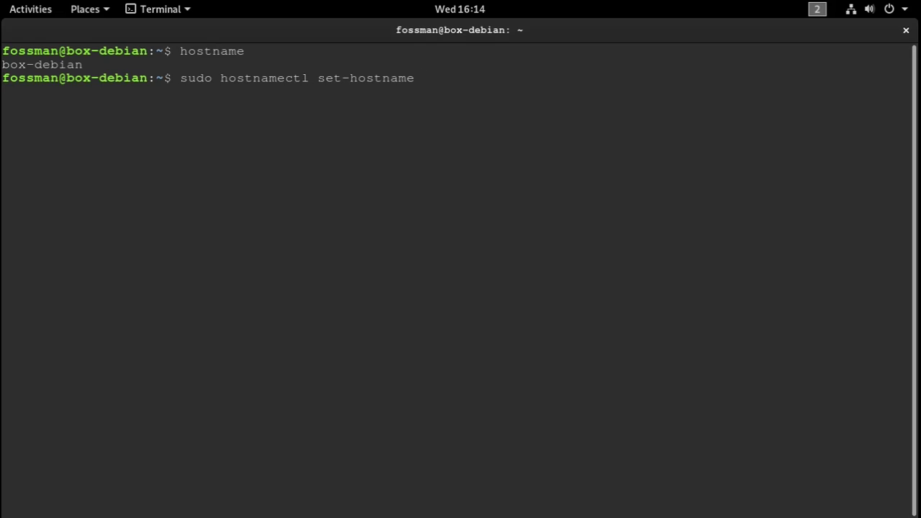
text(new-name)
key(Return)
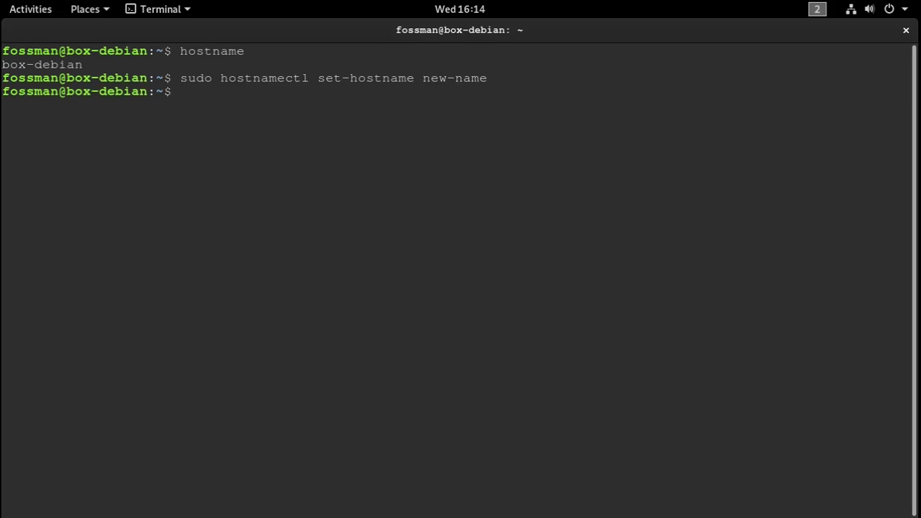
Run hostname to check the change, highlighting its output and the host part of the current prompt
text(hostname)
key(Return)
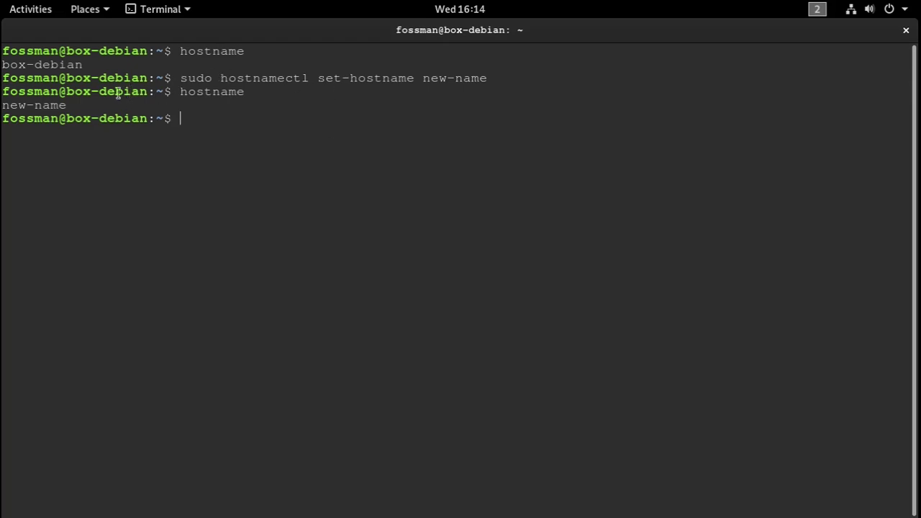
drag(69, 106, 2, 106)
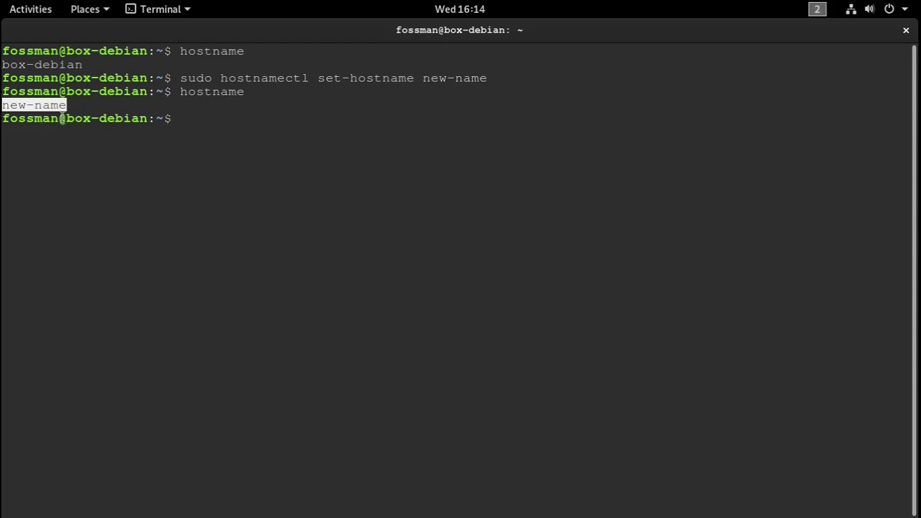
drag(67, 116, 147, 119)
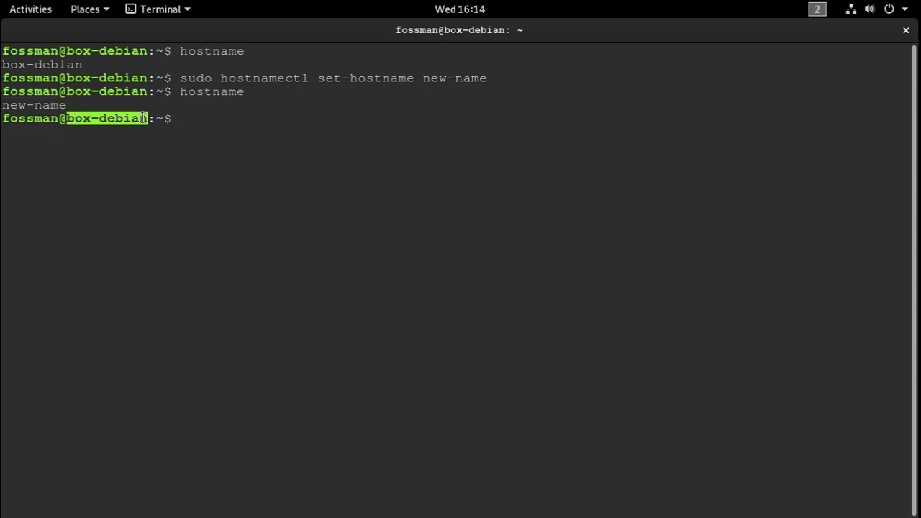
click(203, 173)
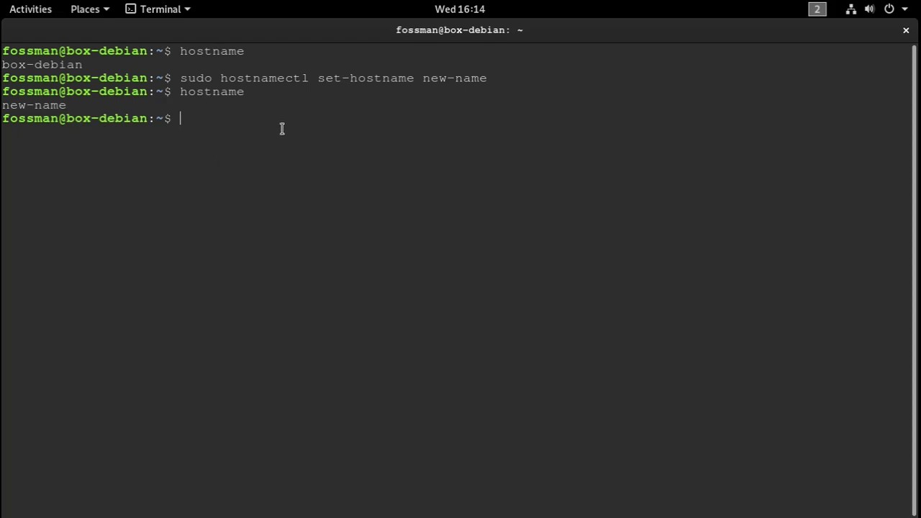
Clear and exit the terminal session, and open a fresh maximized terminal
text(clear)
key(Return)
text(exit)
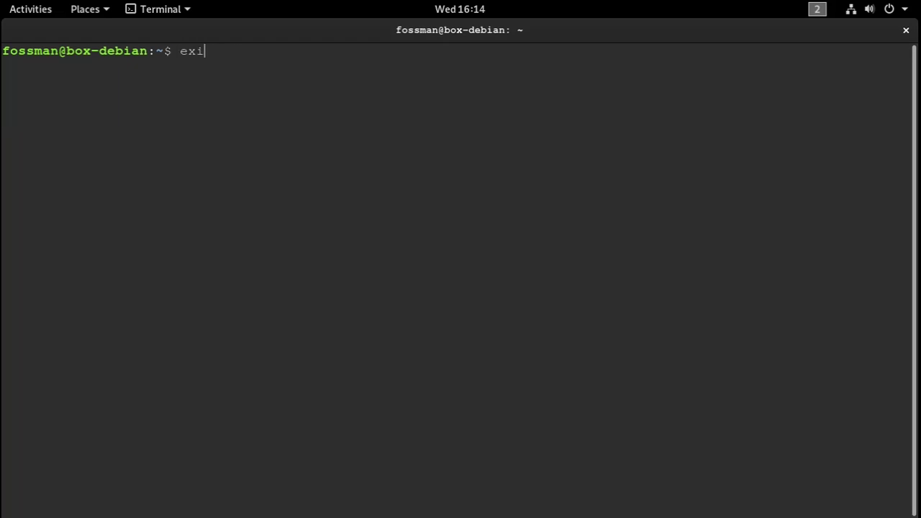
key(Return)
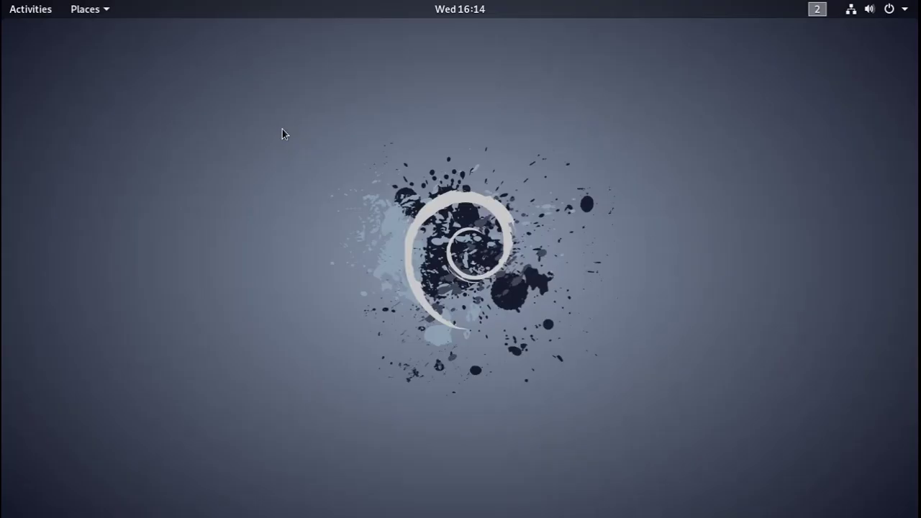
key(ctrl+alt+t)
key(super+Up)
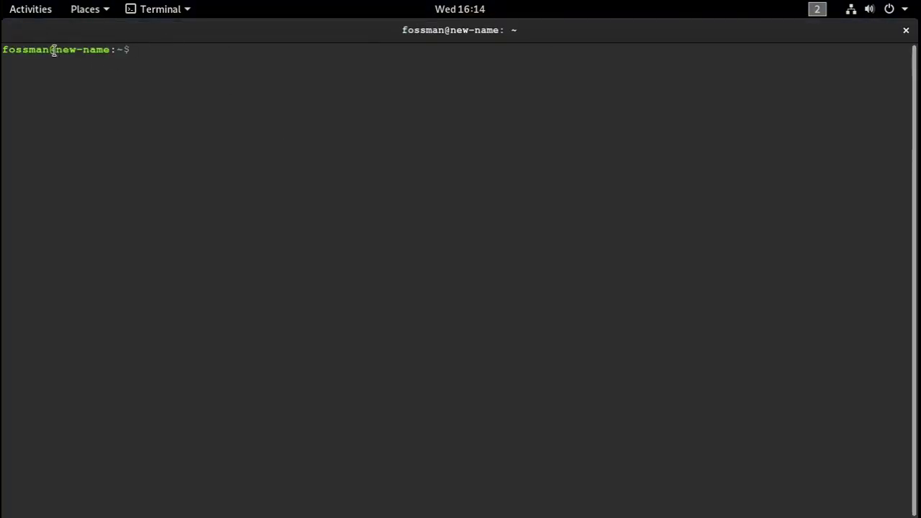
Highlight the host part of the fresh prompt, enlarge the terminal text and check the system's name with hostname
drag(54, 50, 109, 50)
click(132, 131)
key(ctrl+plus)
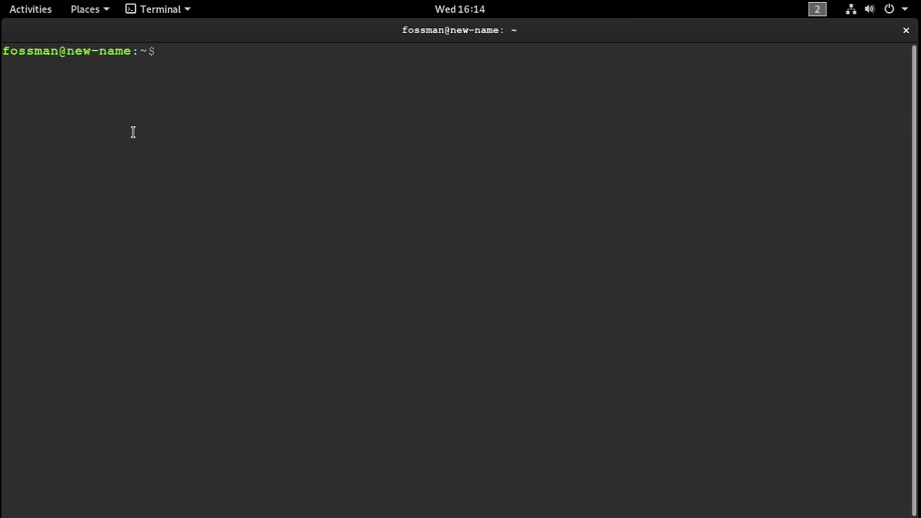
text(hostname)
key(Return)
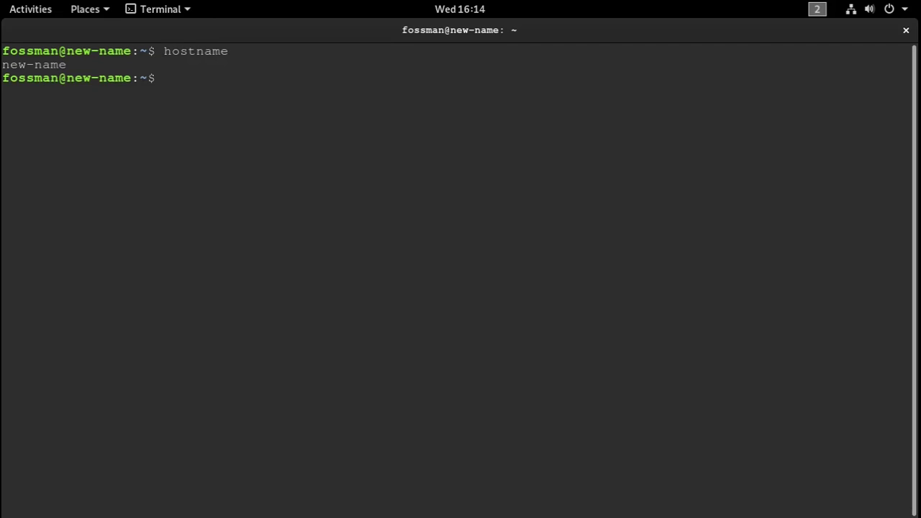
Clear the terminal and set the hostname back to box-debian with sudo hostnamectl set-hostname, entering the sudo password
text(clera)
key(BackSpace)
key(BackSpace)
text(ar)
key(Return)
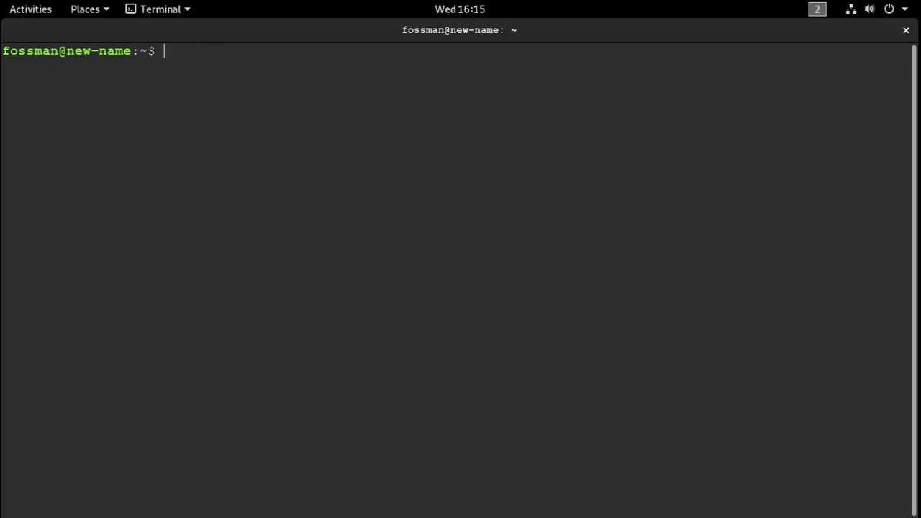
text(host)
key(BackSpace)
key(BackSpace)
key(BackSpace)
key(BackSpace)
text(sudo hostnamectl)
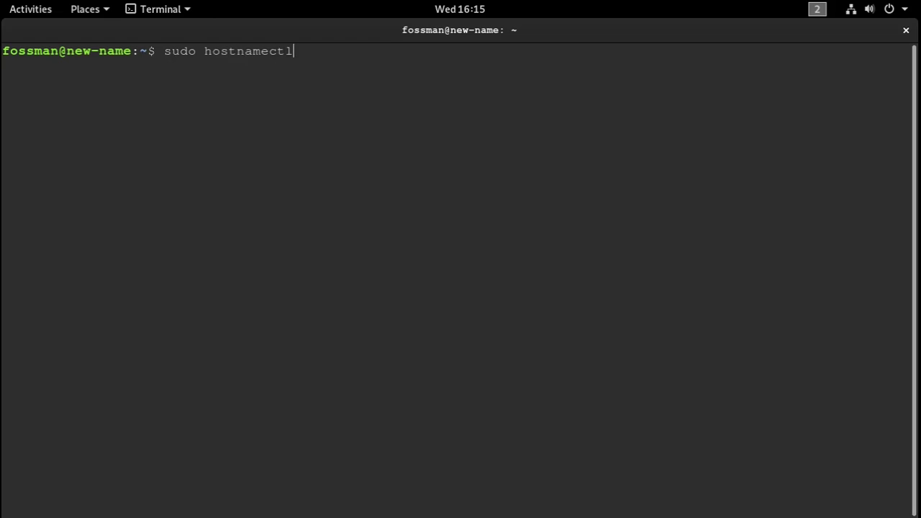
text( set-hostname box-debian)
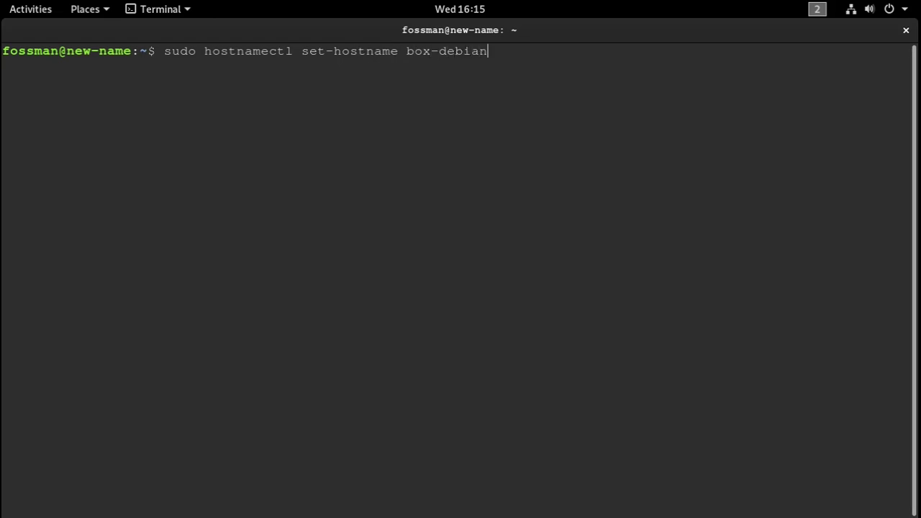
key(Return)
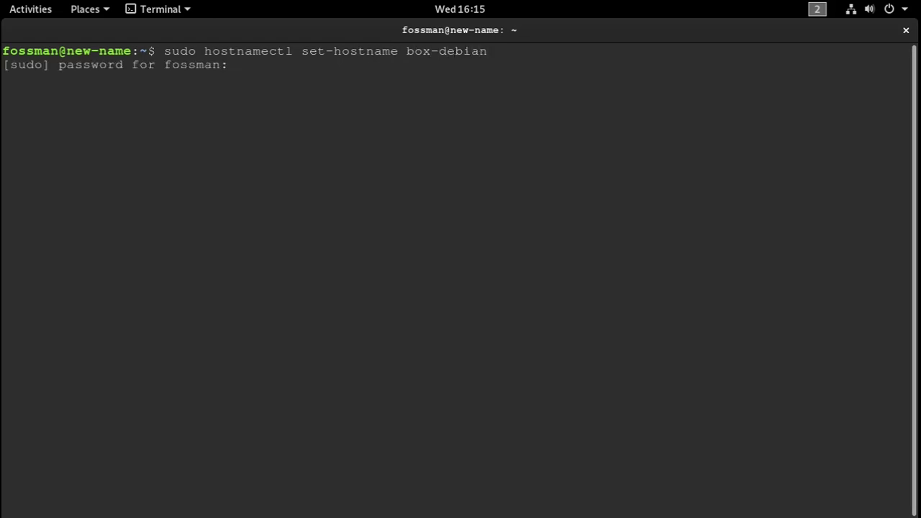
key(Return)
Check the restored name with the hostname command and exit the terminal session
text(hostname)
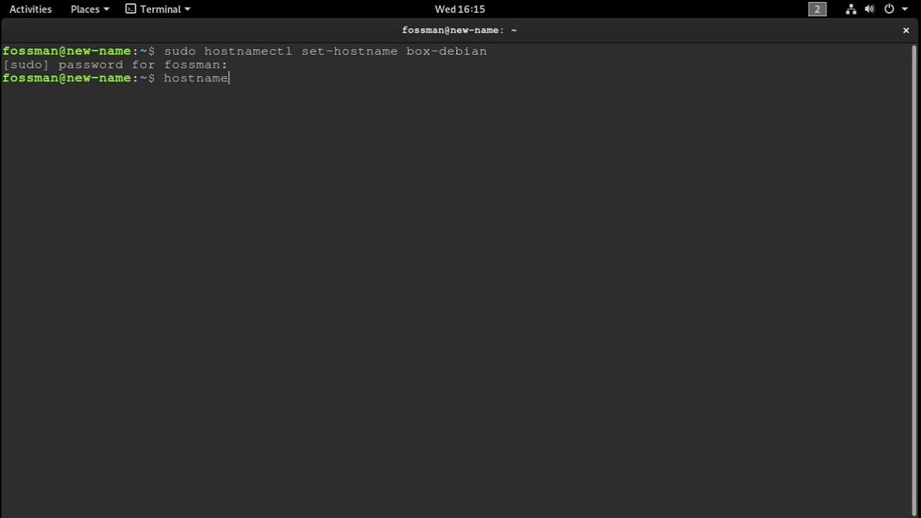
key(Return)
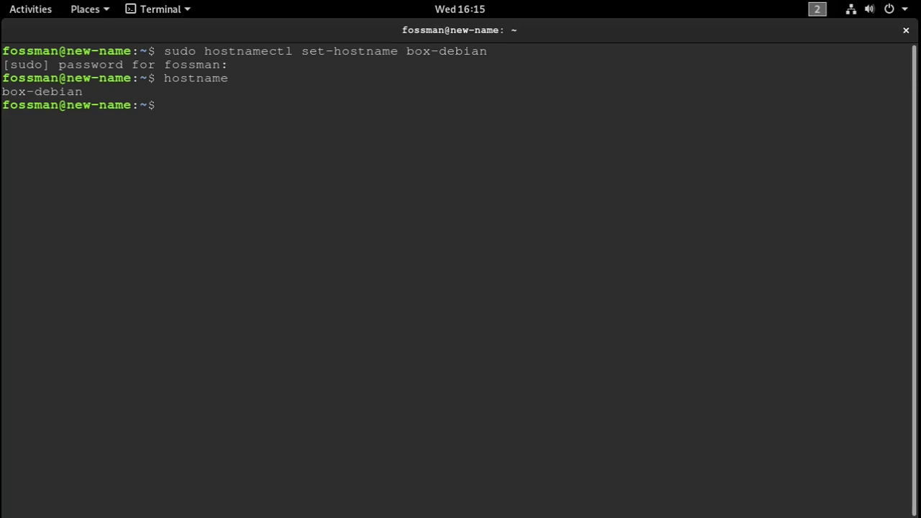
text(exit)
key(Return)
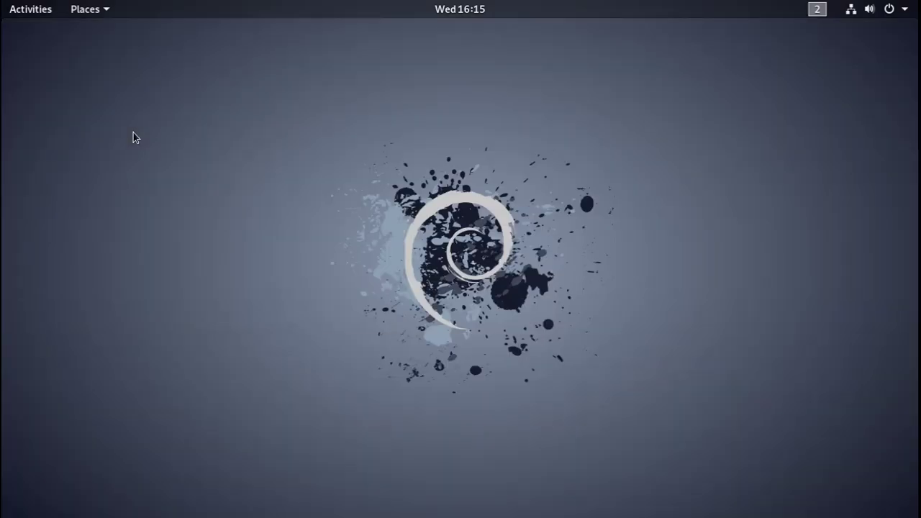
Open a new maximized terminal with larger text, check the system's name with hostname and clear the output
key(ctrl+alt+t)
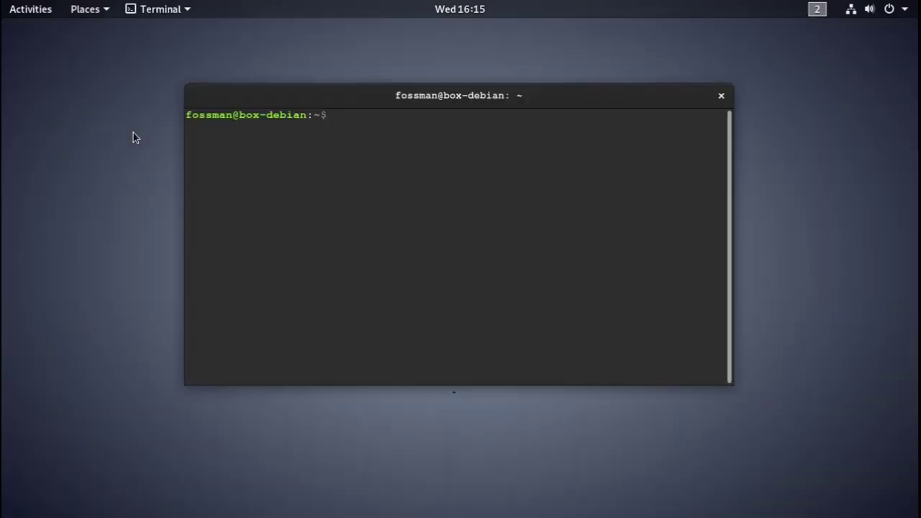
key(super+Up)
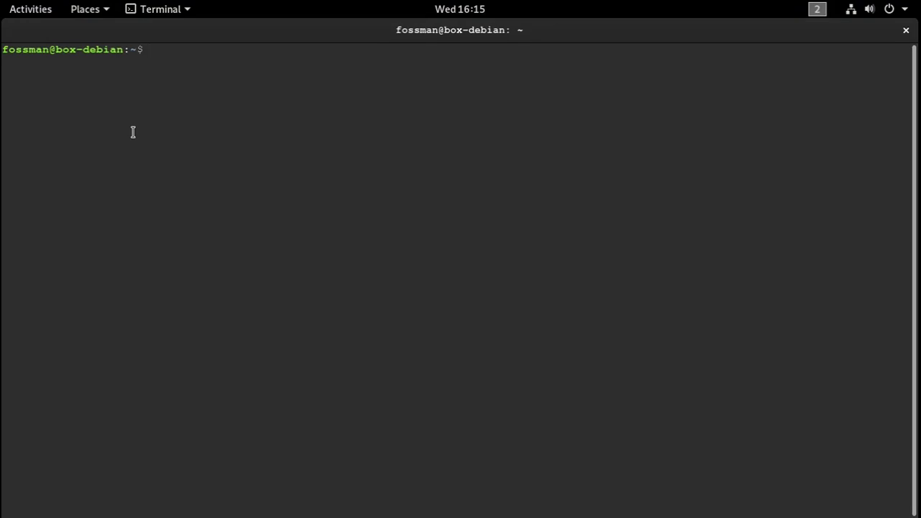
key(ctrl+plus)
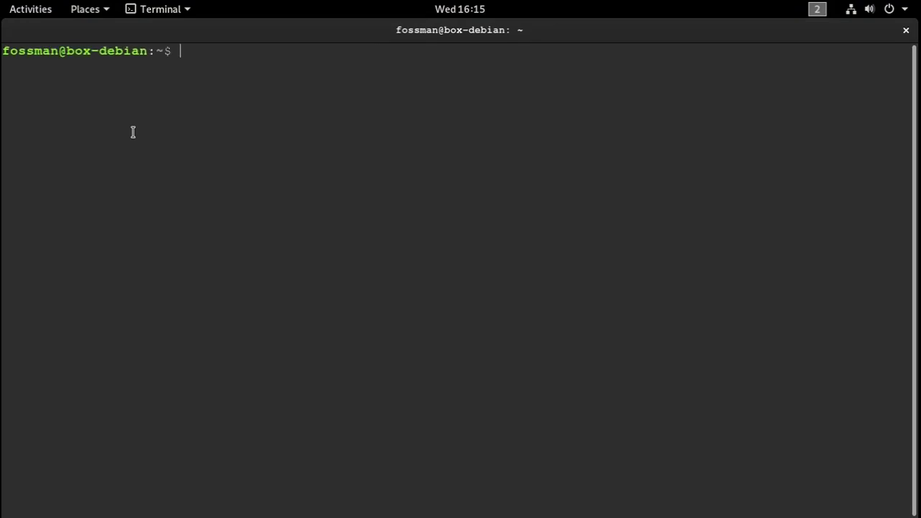
text(hostname)
key(Return)
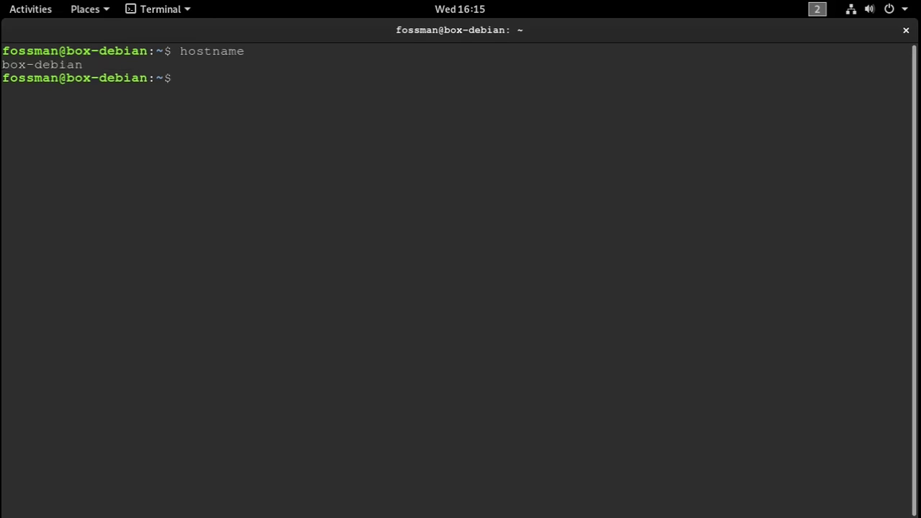
text(clear)
key(Return)
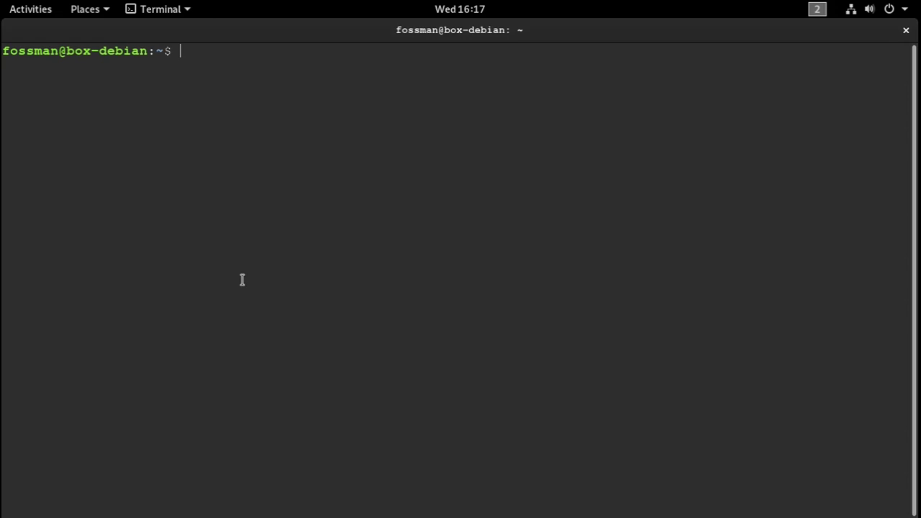
Switch to the workspace showing the hide-me.sh script and highlight its shebang line and welcome banner echo lines
key(ctrl+alt+Down)
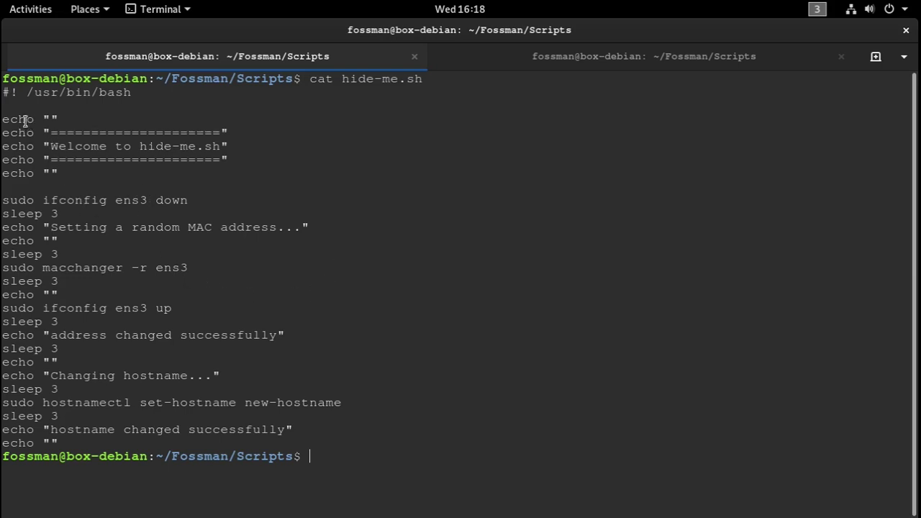
drag(2, 92, 130, 93)
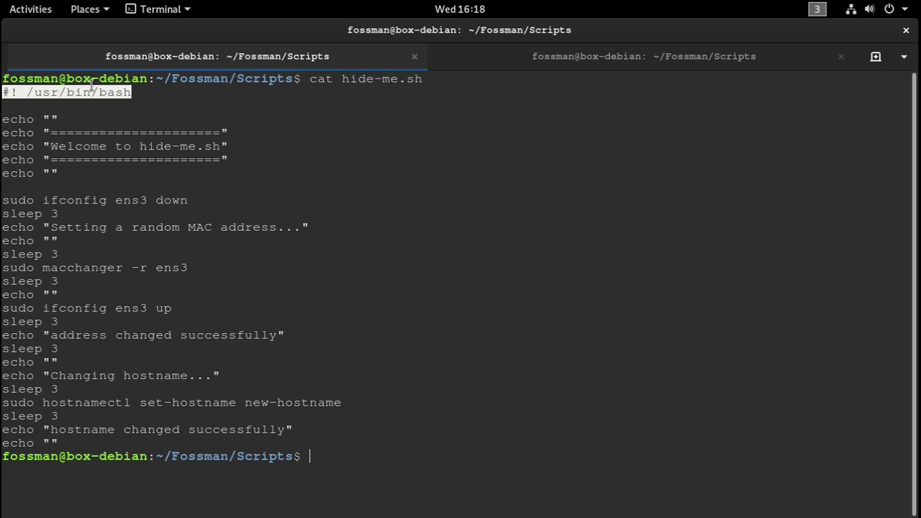
click(146, 89)
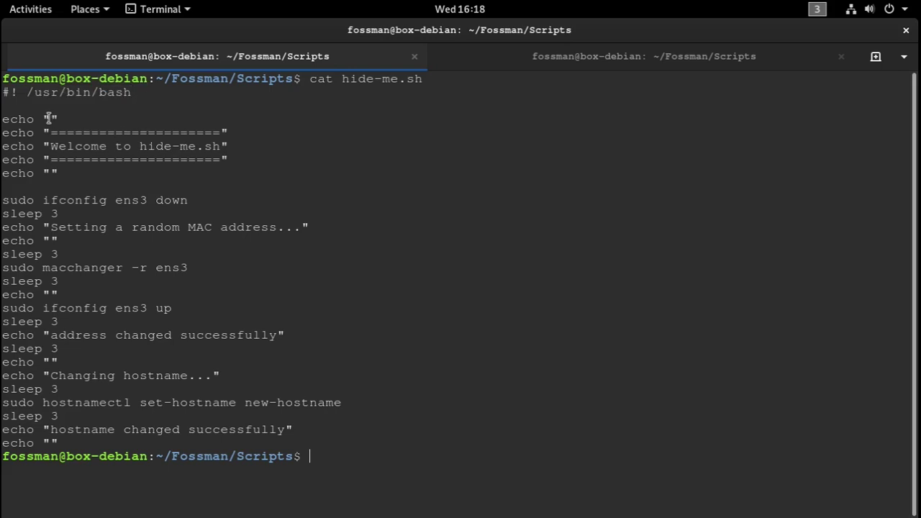
drag(6, 120, 67, 171)
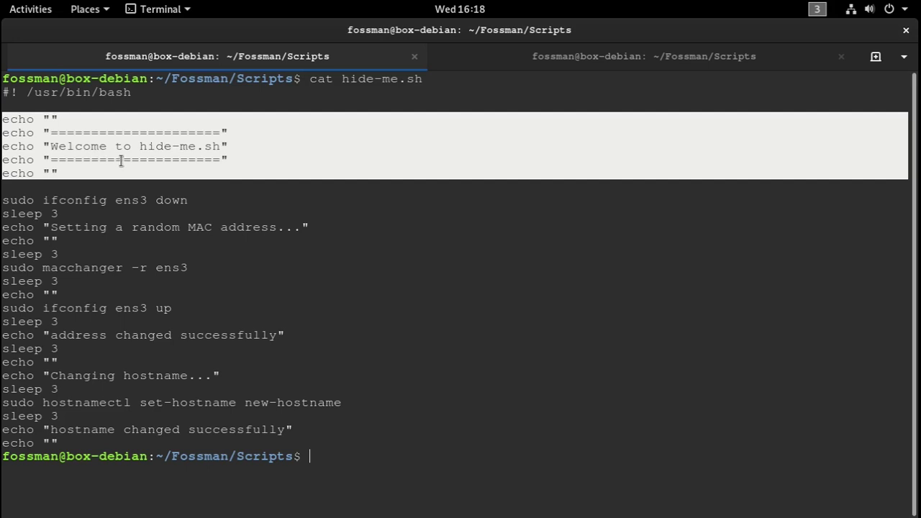
click(124, 191)
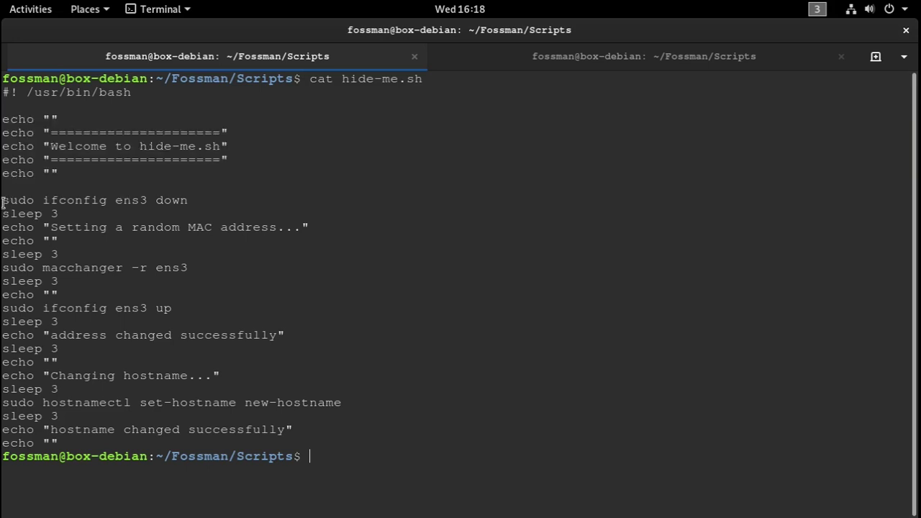
Highlight the script lines from sudo ifconfig ens3 down through the random-MAC message to the second sleep 3 one by one
drag(3, 200, 185, 199)
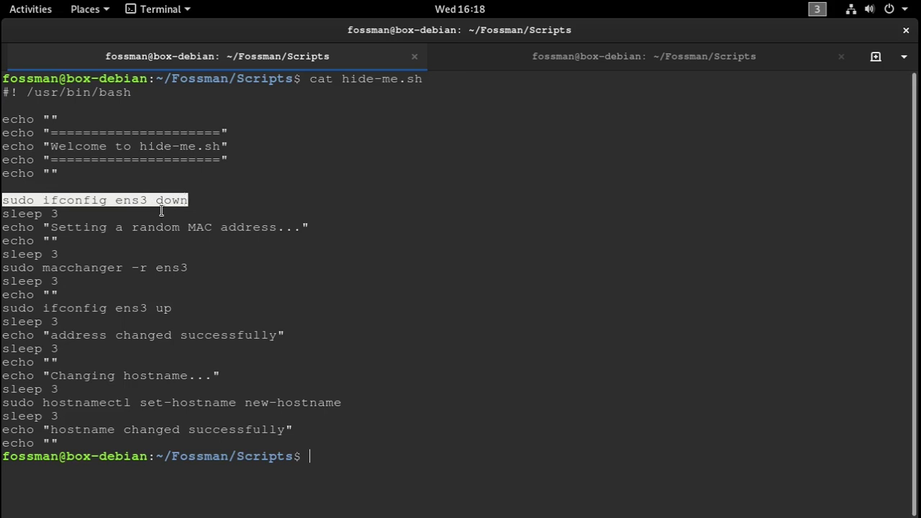
triple_click(3, 214)
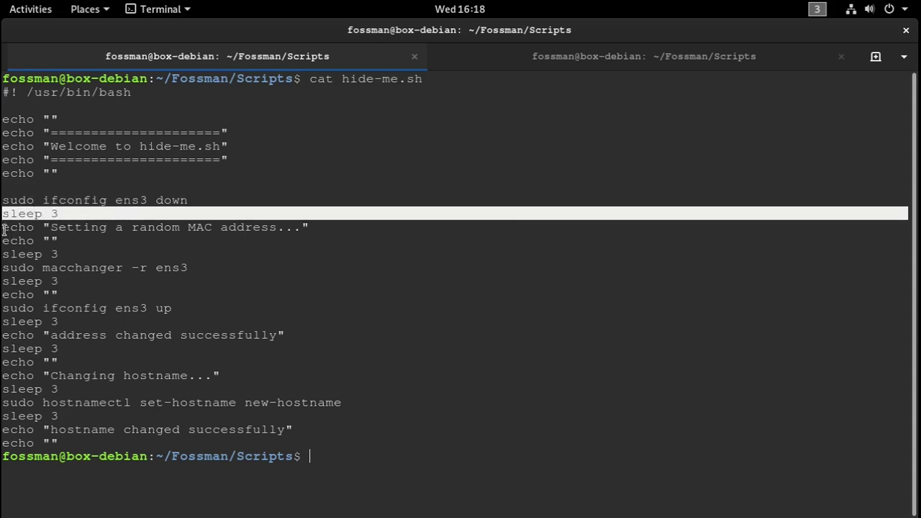
click(4, 229)
drag(4, 229, 296, 228)
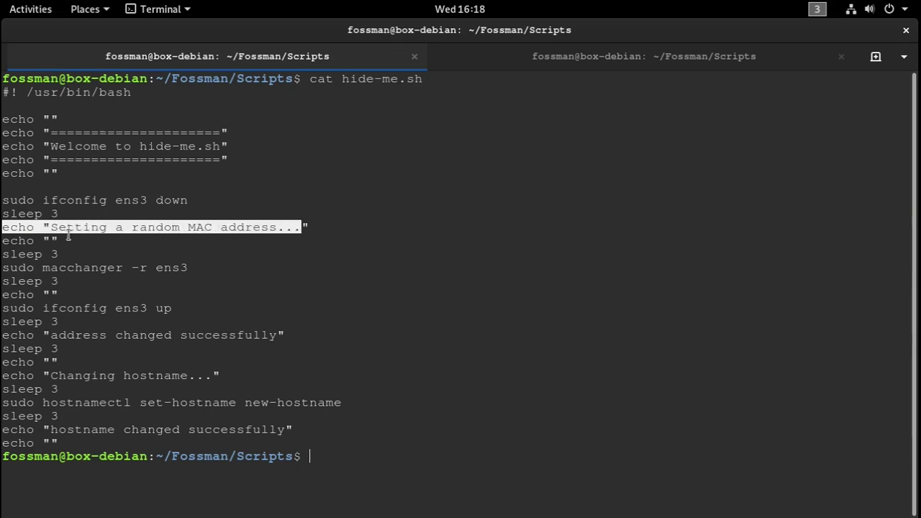
drag(2, 241, 59, 241)
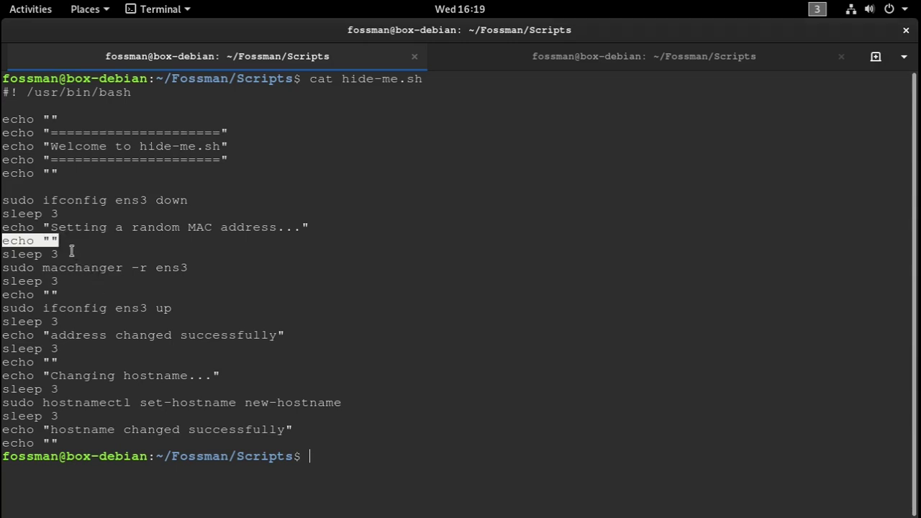
drag(4, 254, 58, 254)
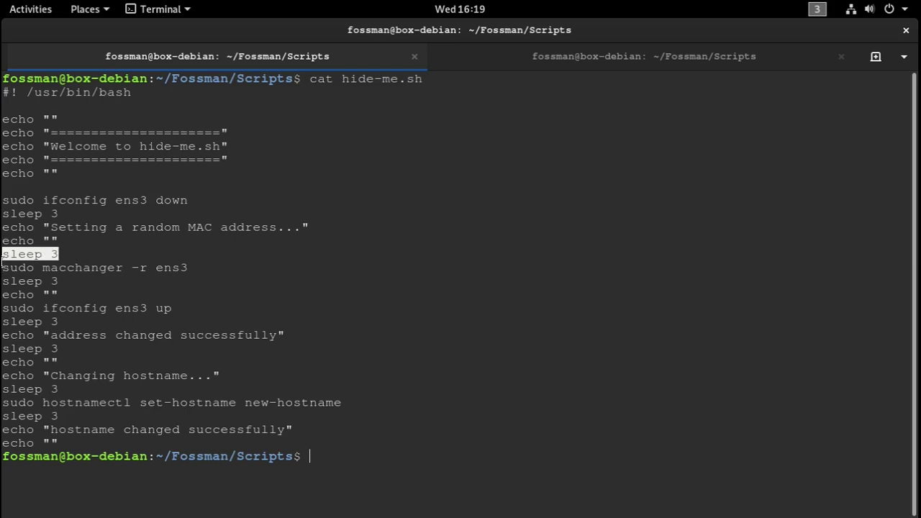
Highlight the script's sudo macchanger -r ens3 line and its ens3 interface name
click(3, 268)
drag(5, 268, 185, 267)
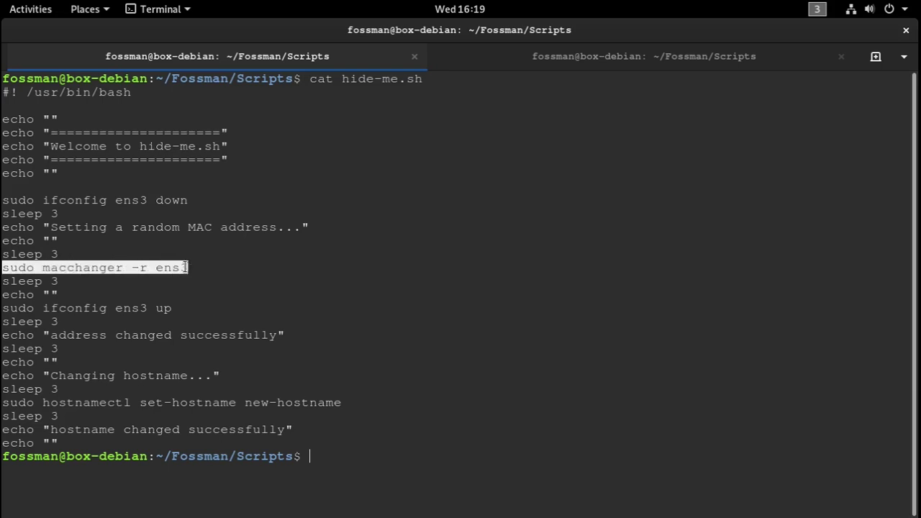
click(127, 268)
drag(133, 268, 185, 268)
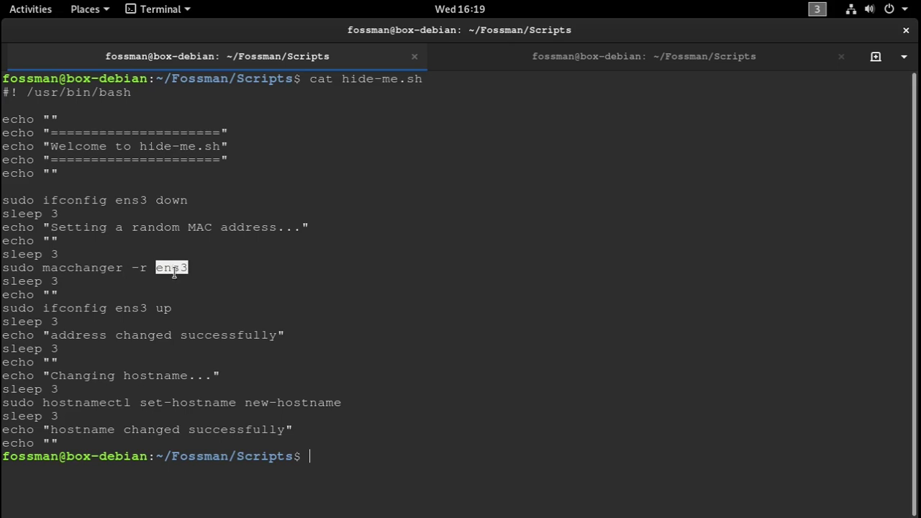
Highlight the ens3 interface name in hide-me.sh's ifconfig down line and the new-hostname value in its hostnamectl line
click(209, 288)
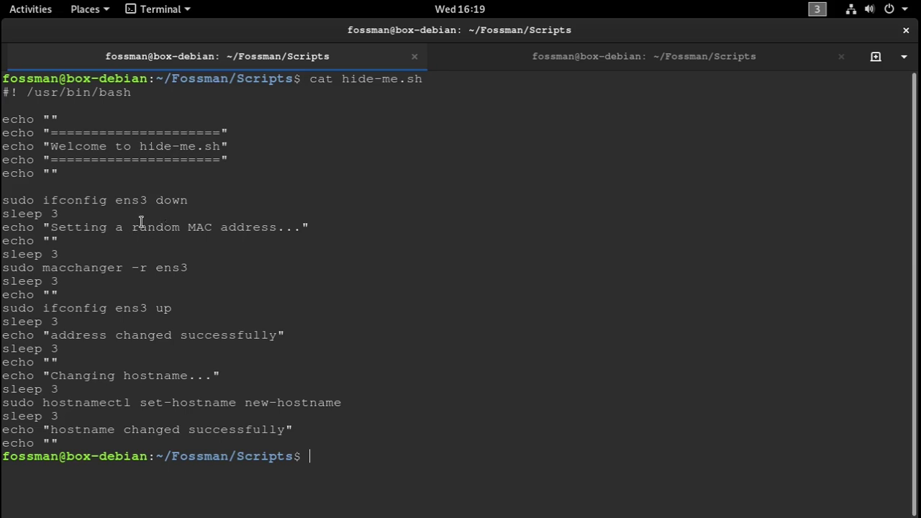
double_click(117, 201)
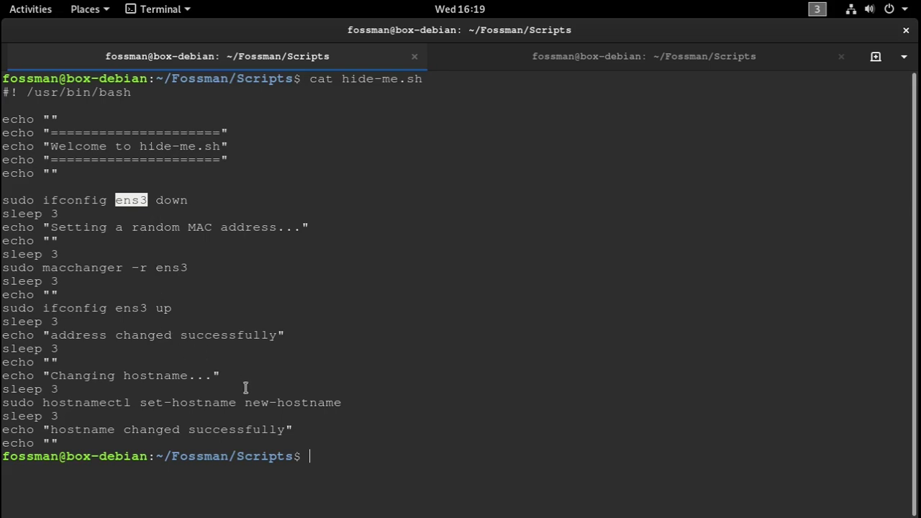
drag(244, 406, 341, 400)
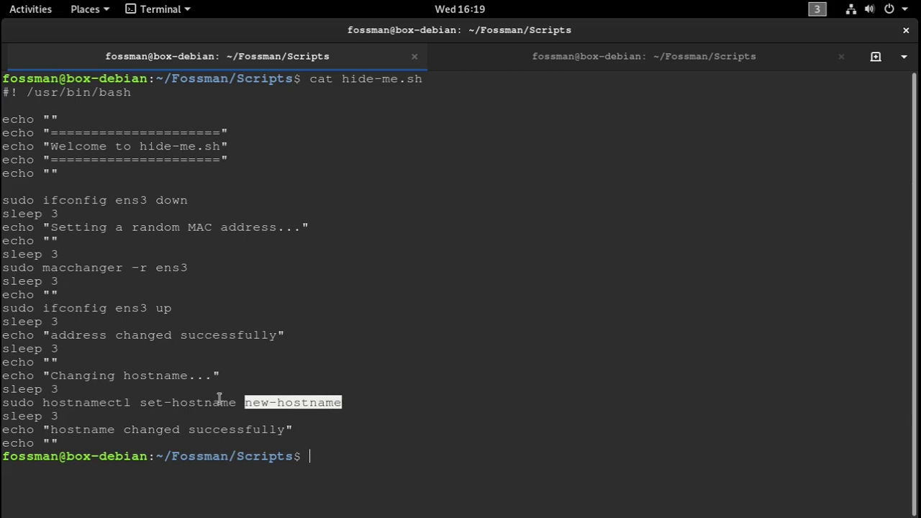
click(220, 398)
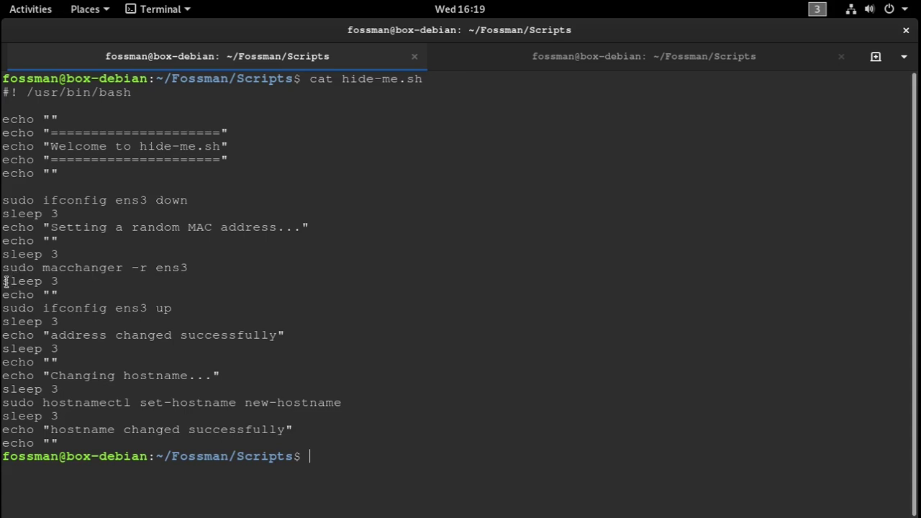
Highlight the sleep 3 and empty echo lines after macchanger, the sudo ifconfig ens3 up line, and the "address changed successfully" message
drag(5, 282, 61, 295)
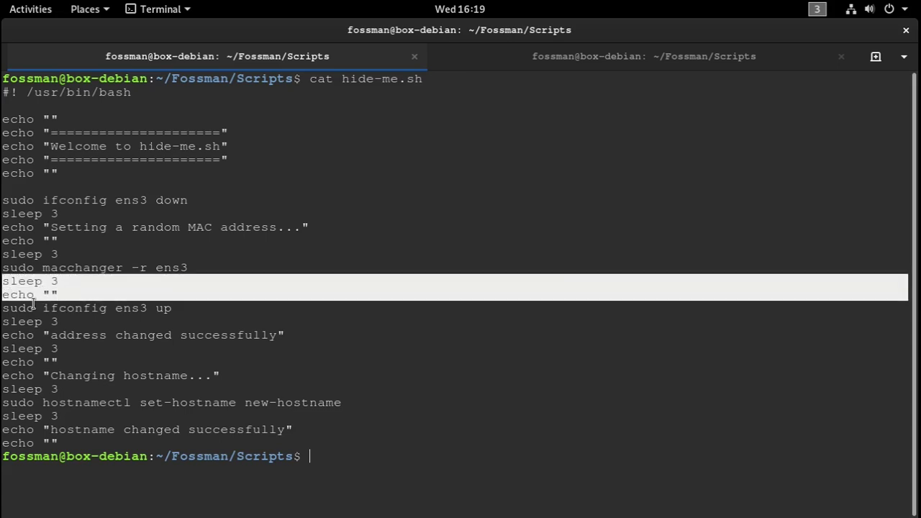
click(33, 302)
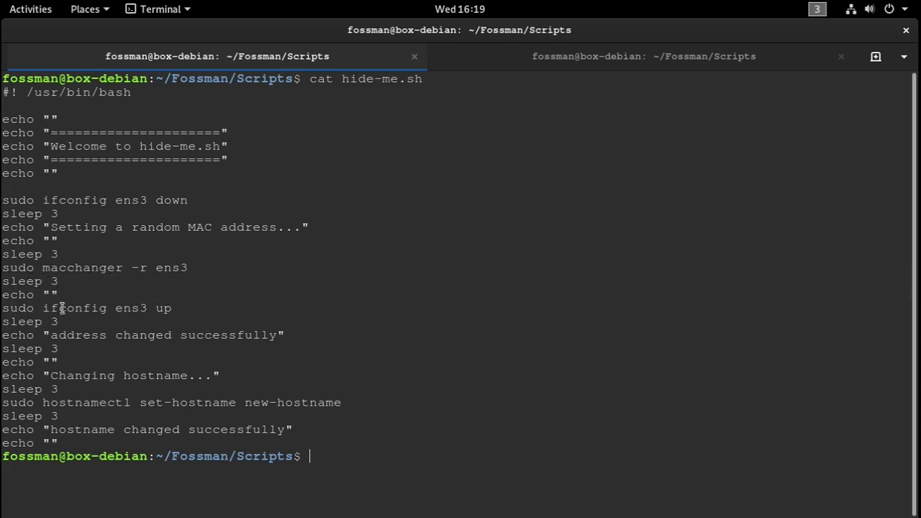
drag(2, 308, 173, 310)
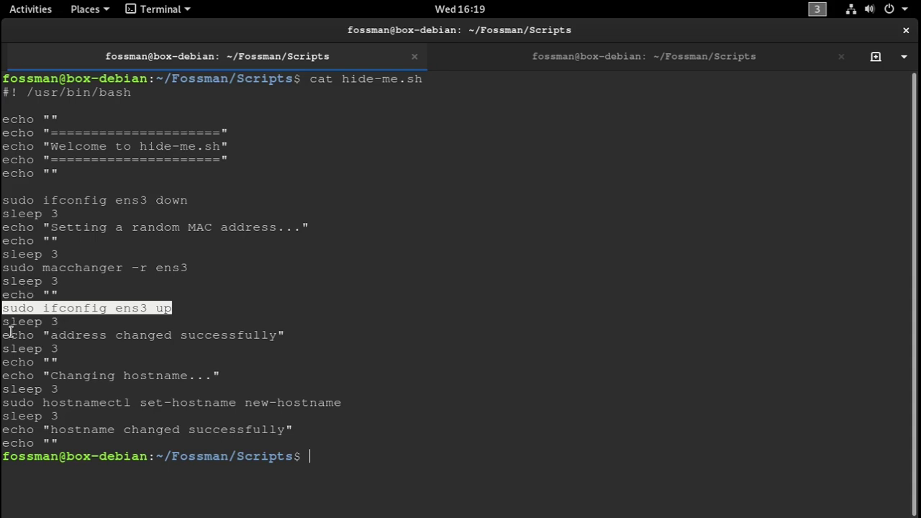
drag(46, 335, 284, 331)
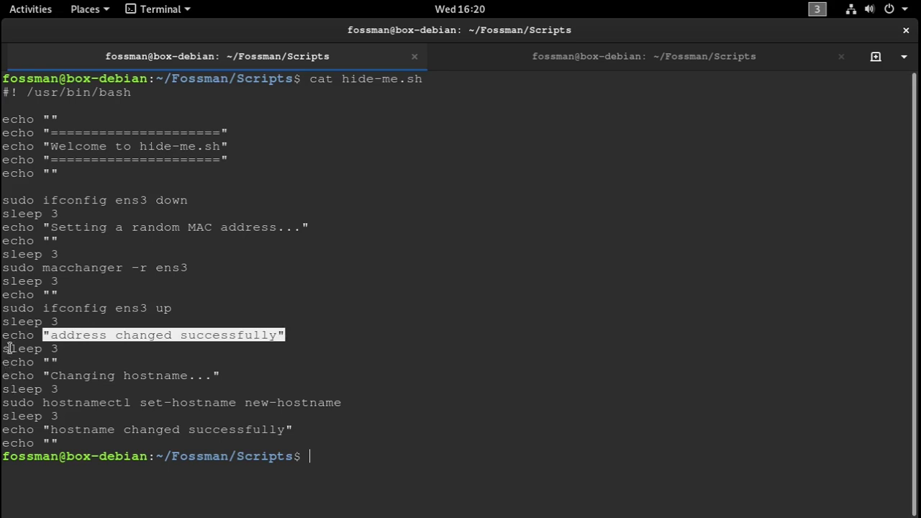
Highlight the whole sudo hostnamectl set-hostname new-hostname line in hide-me.sh and its new-hostname argument
click(3, 403)
drag(4, 403, 344, 400)
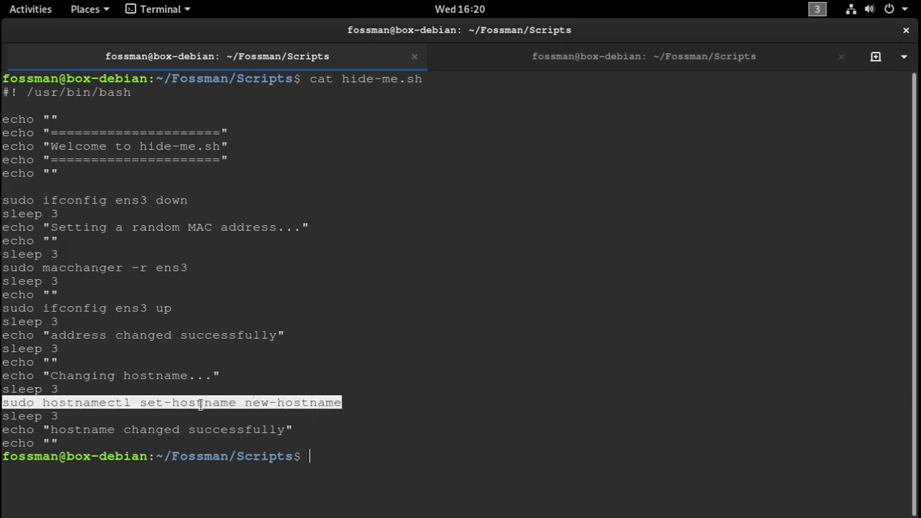
click(244, 403)
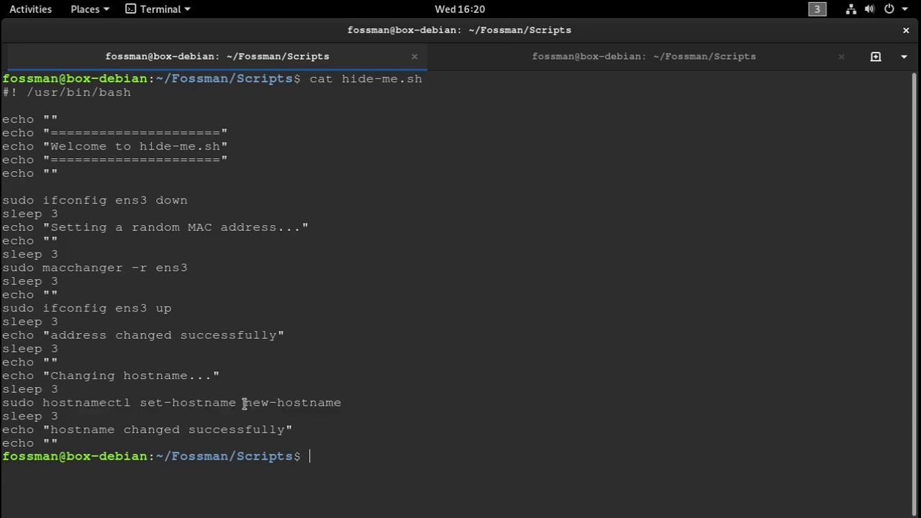
drag(245, 403, 341, 404)
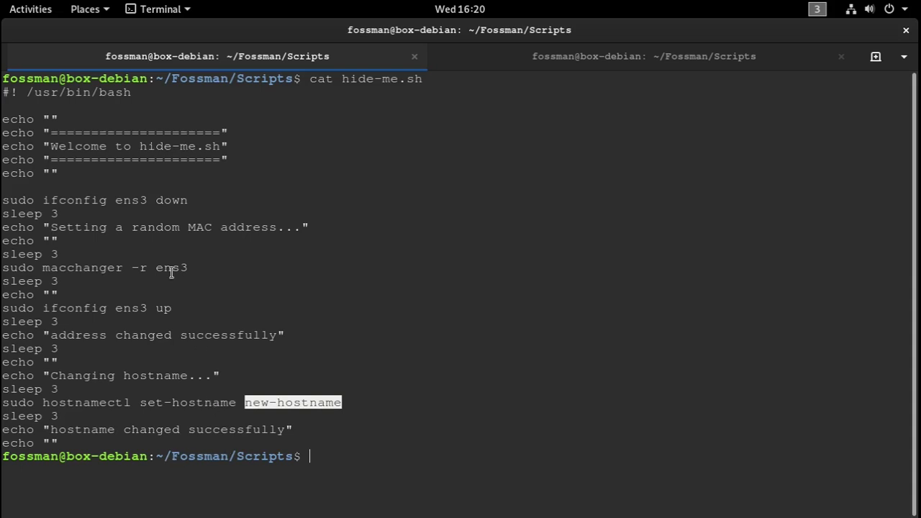
click(156, 244)
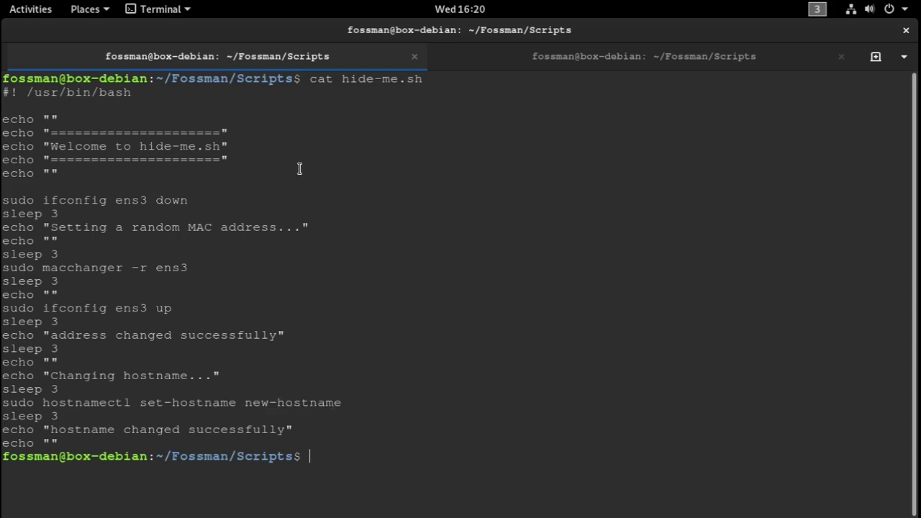
Switch back and forth between the hide-me.sh and show-me.sh listings to compare the two scripts, ending on show-me.sh
drag(299, 189, 305, 230)
click(294, 248)
click(517, 62)
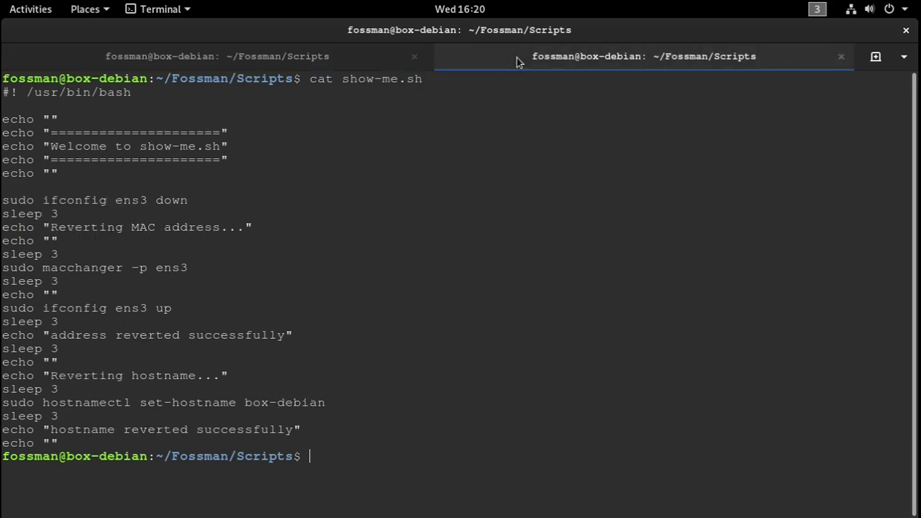
click(335, 57)
click(472, 56)
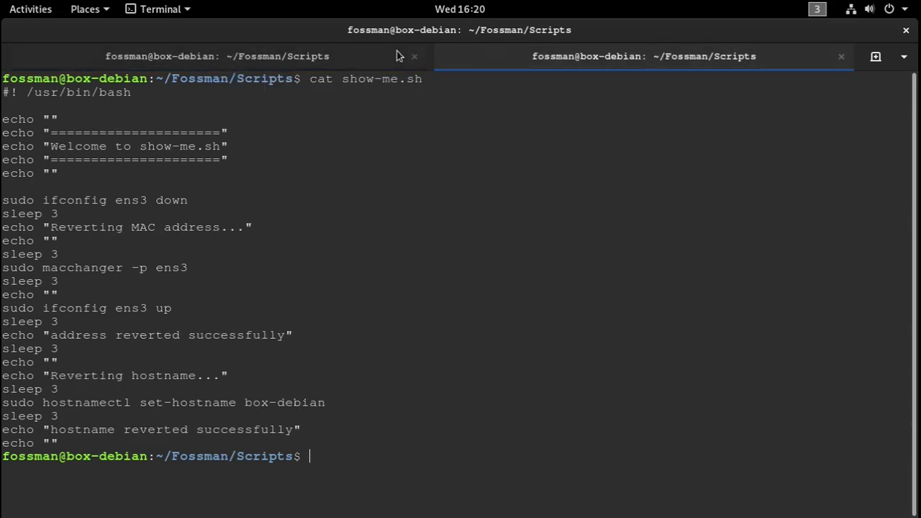
click(354, 57)
click(470, 58)
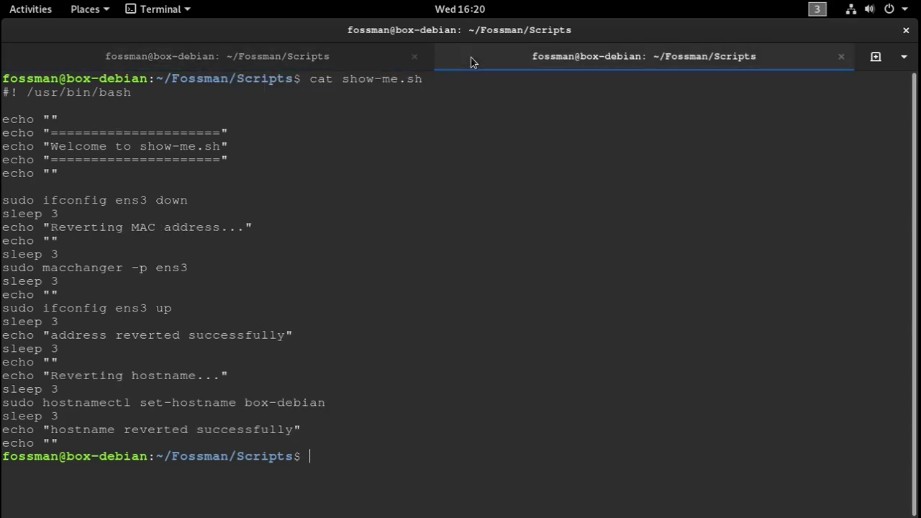
click(359, 57)
click(455, 59)
Highlight the macchanger -p option and the box-debian hostname in show-me.sh, and compare them with hide-me.sh
double_click(133, 269)
drag(245, 403, 325, 401)
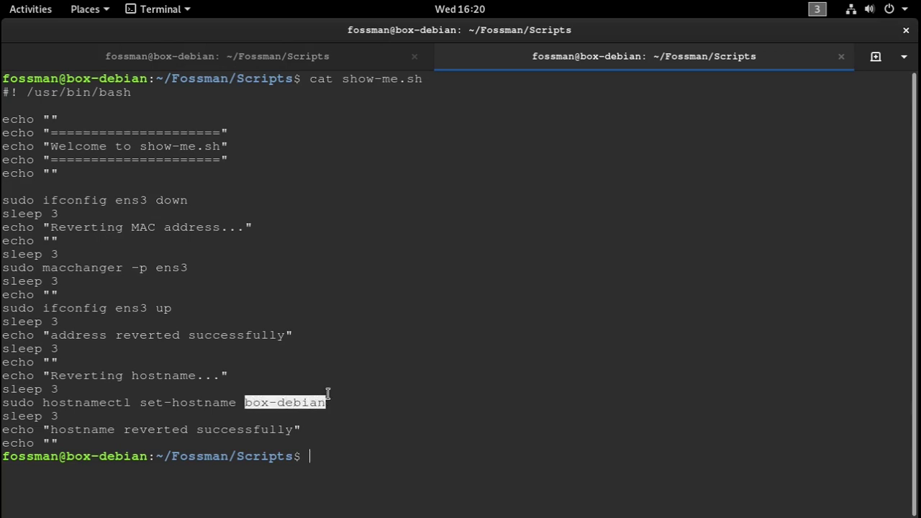
click(232, 57)
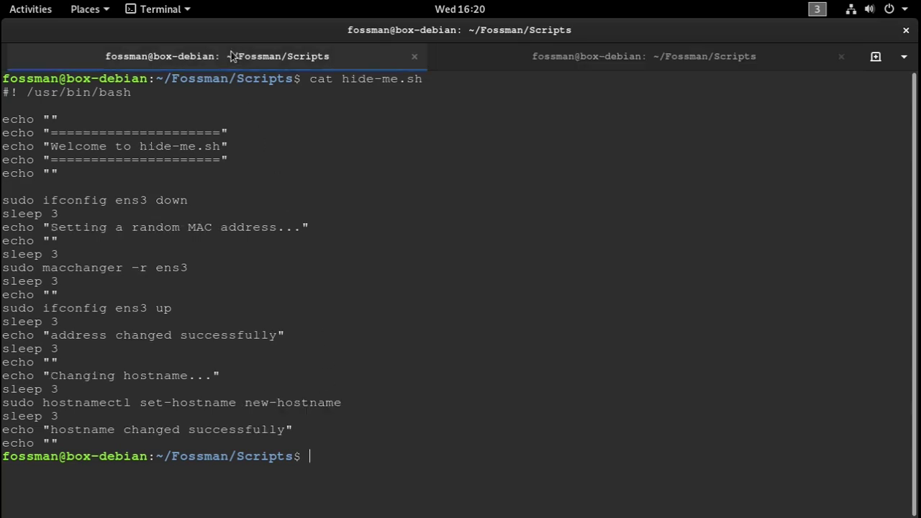
click(476, 60)
click(287, 65)
click(452, 64)
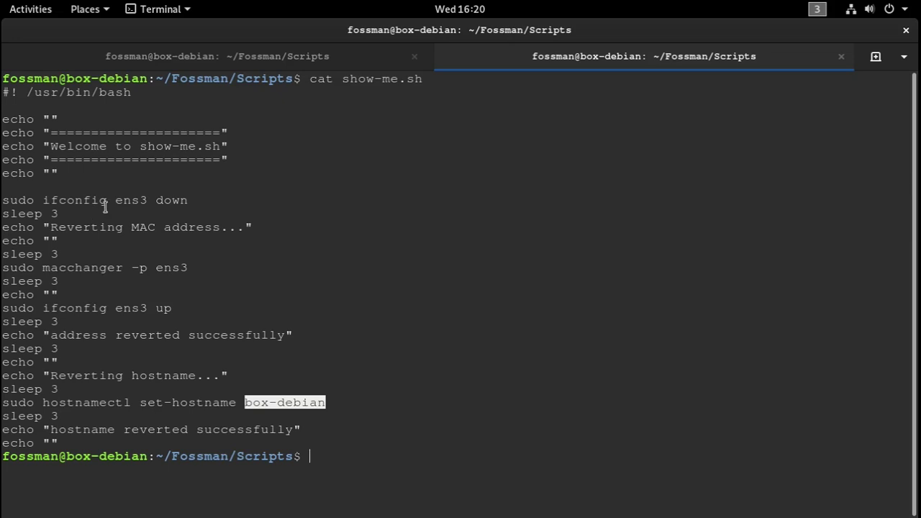
Highlight the ens3 interface name in show-me.sh's sudo ifconfig ens3 down line, and clear the selection
drag(115, 198, 143, 200)
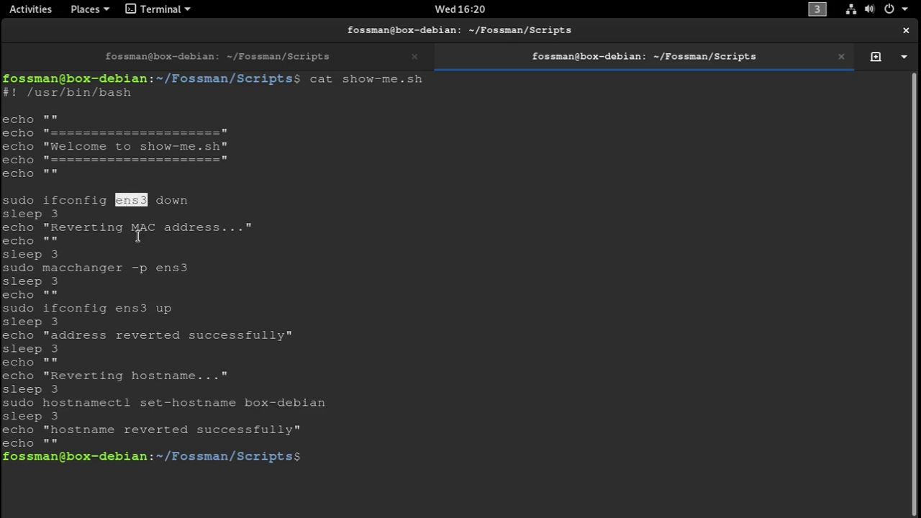
drag(115, 200, 147, 200)
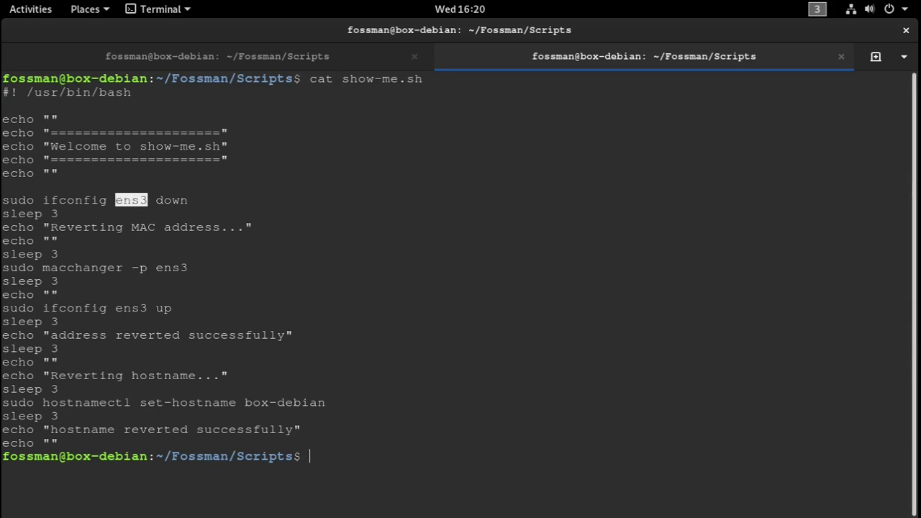
click(840, 127)
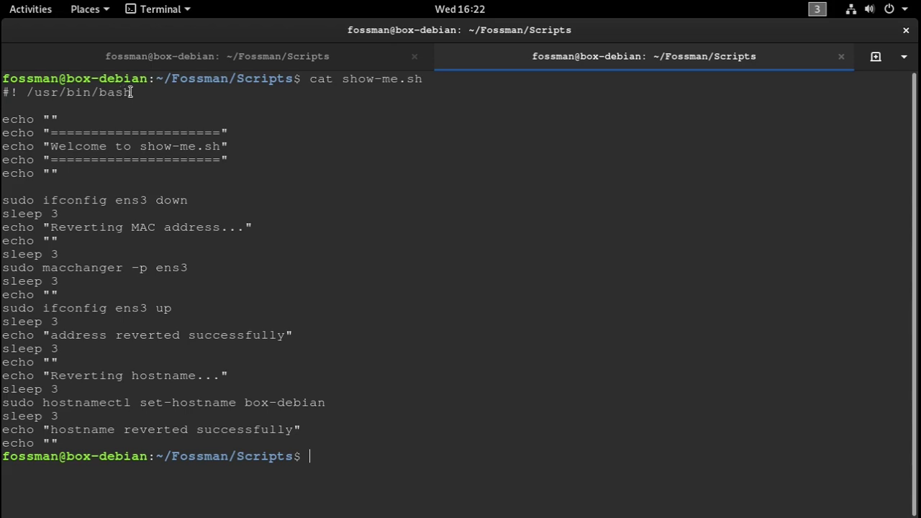
Highlight show-me.sh's shebang line, and look up the bash path with which bash in the terminal on workspace 2
drag(132, 92, 4, 93)
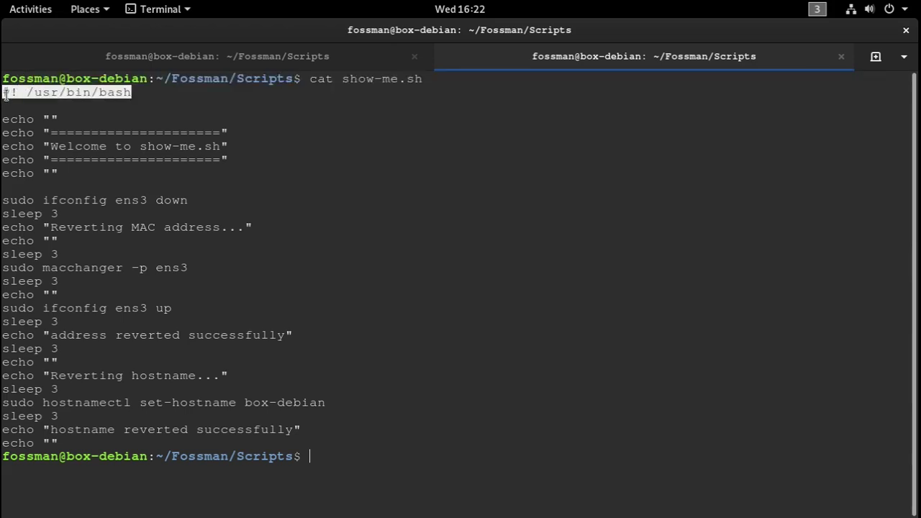
click(75, 92)
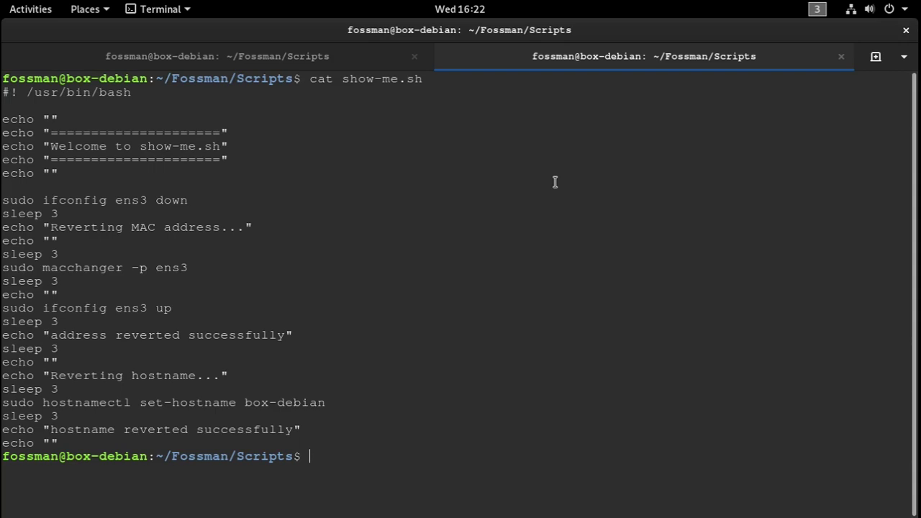
key(ctrl+alt+Up)
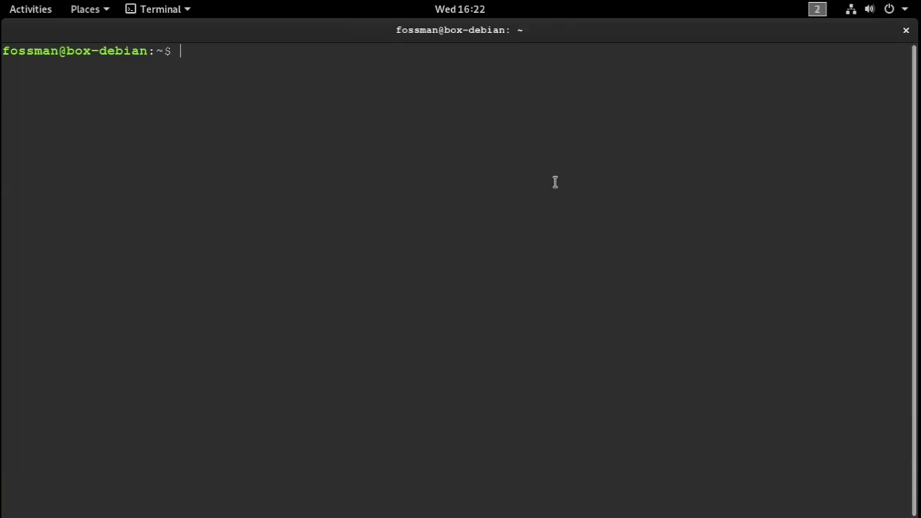
text(which bash)
key(Return)
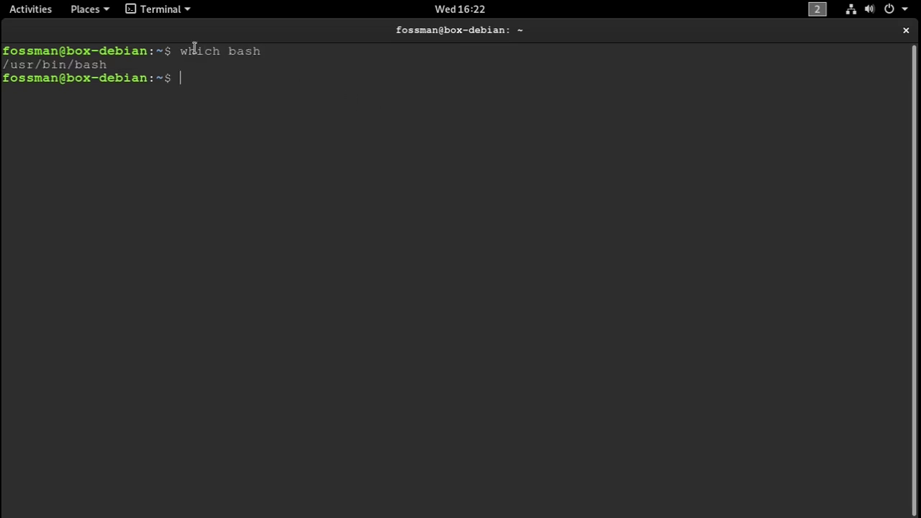
drag(113, 64, 2, 64)
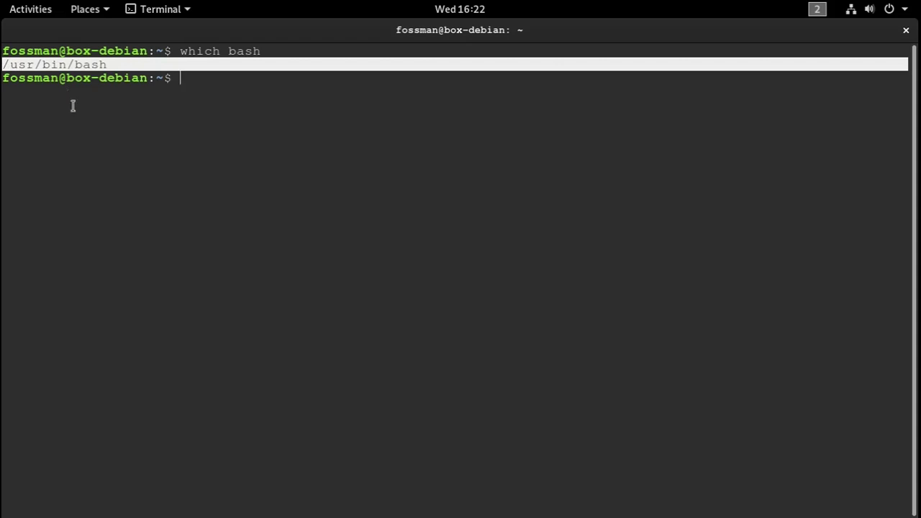
click(141, 114)
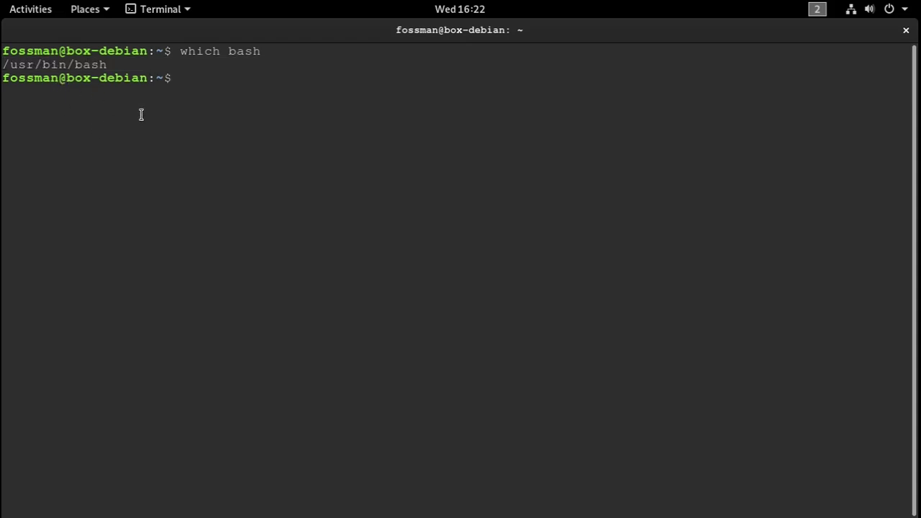
Bring up the hide-me.sh listing on workspace 3, and return to the workspace 2 terminal to clear its output
key(ctrl+alt+Down)
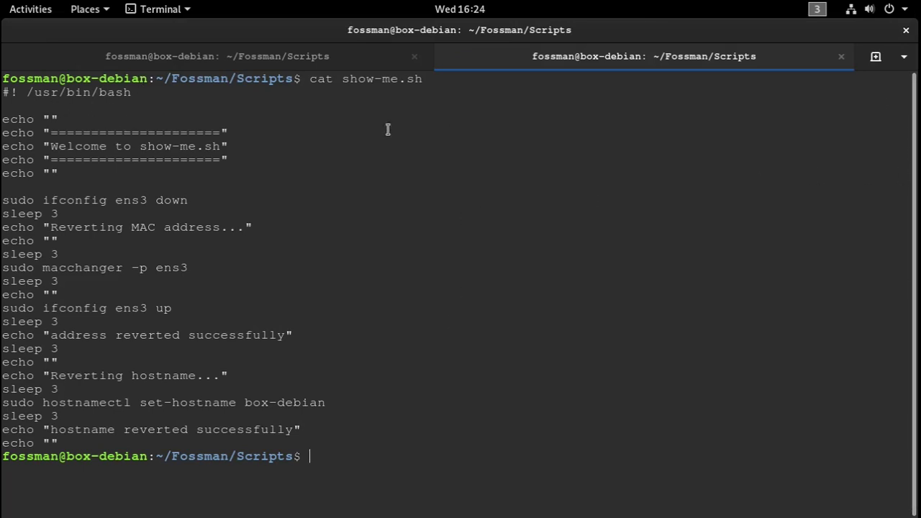
click(316, 55)
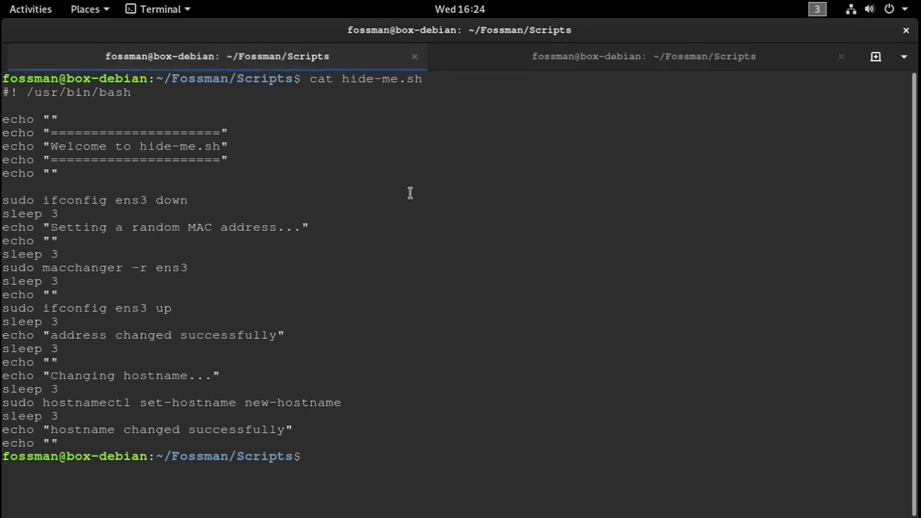
key(ctrl+alt+Down)
key(ctrl+alt+Up)
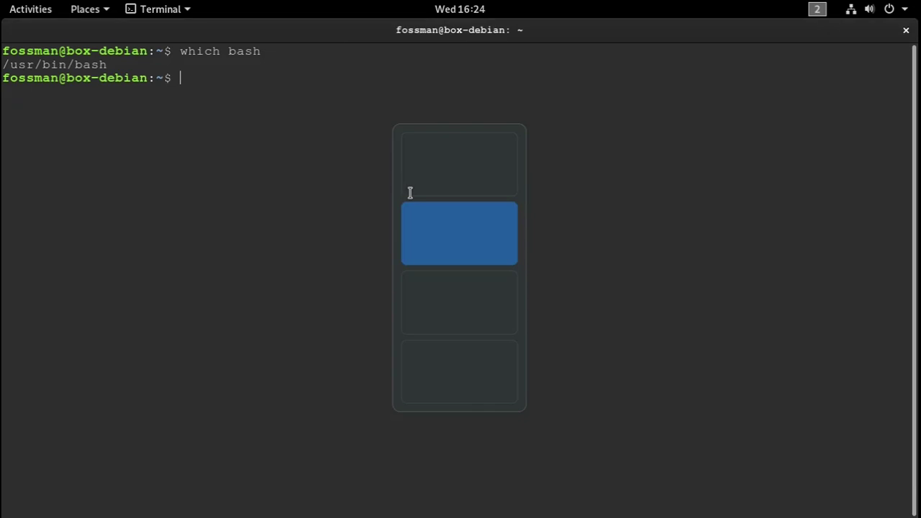
text(clear)
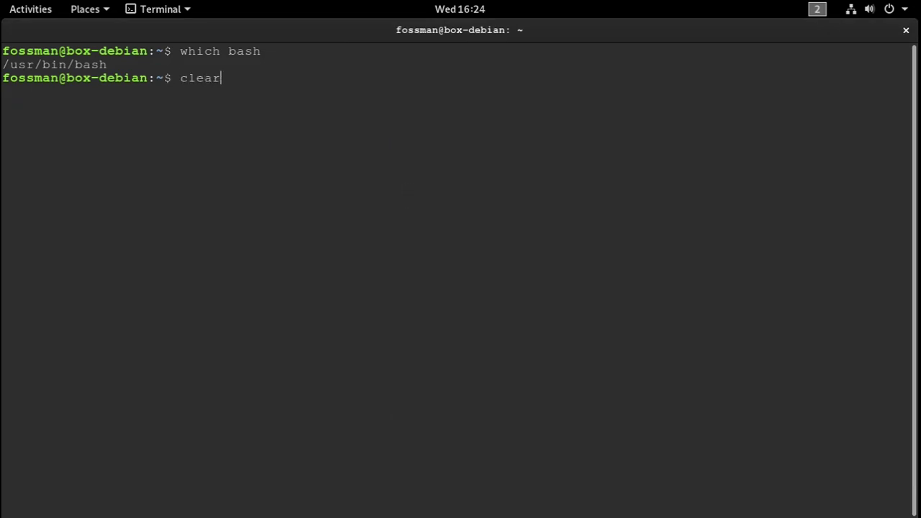
key(Return)
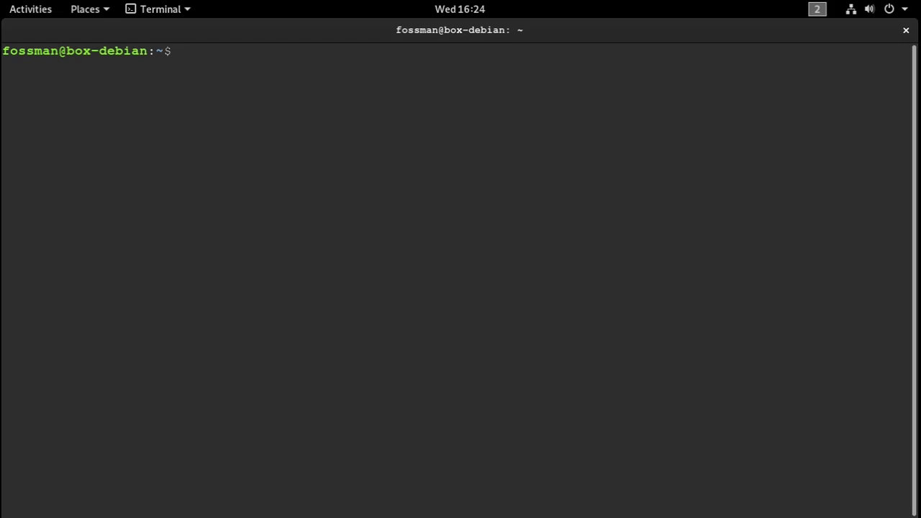
Print .bashrc with cat and highlight the export PATH line for the Scripts folder and the user-specific part of its path
text(cat .bashrc)
key(Return)
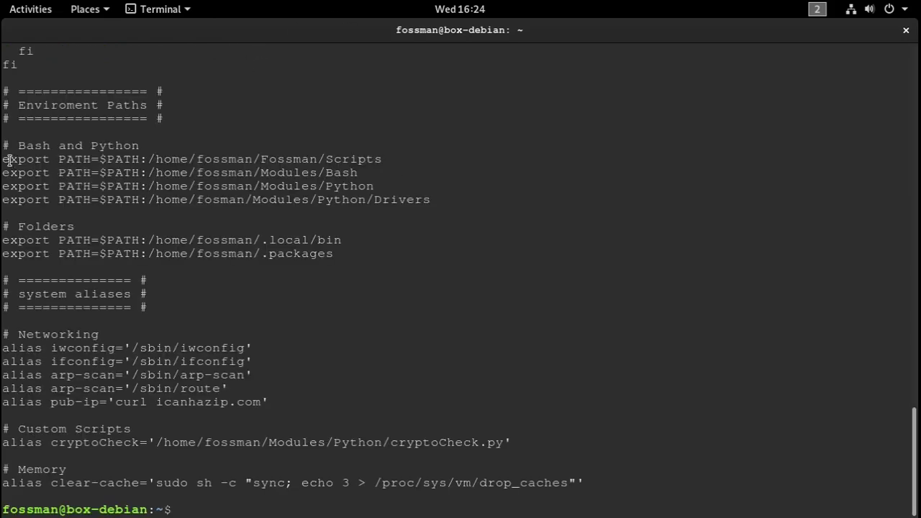
drag(5, 160, 340, 155)
triple_click(405, 154)
shift+click(386, 158)
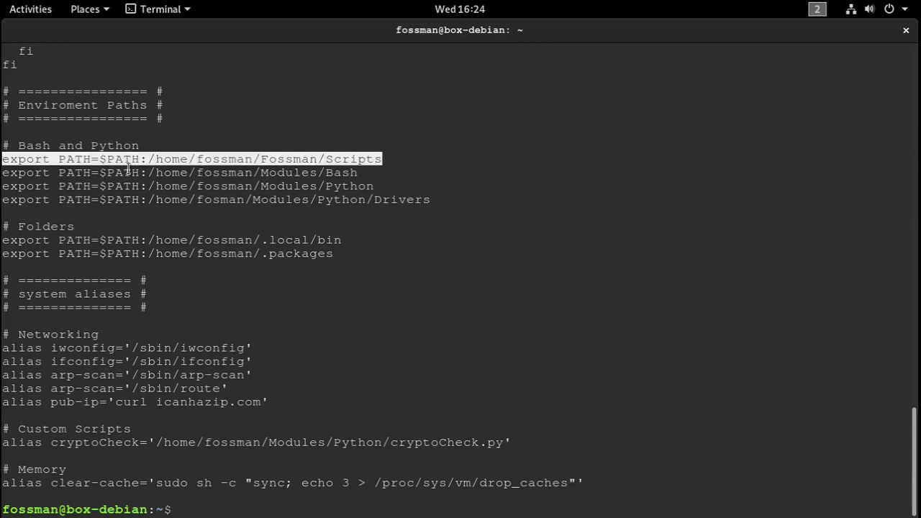
click(195, 152)
drag(196, 152, 317, 156)
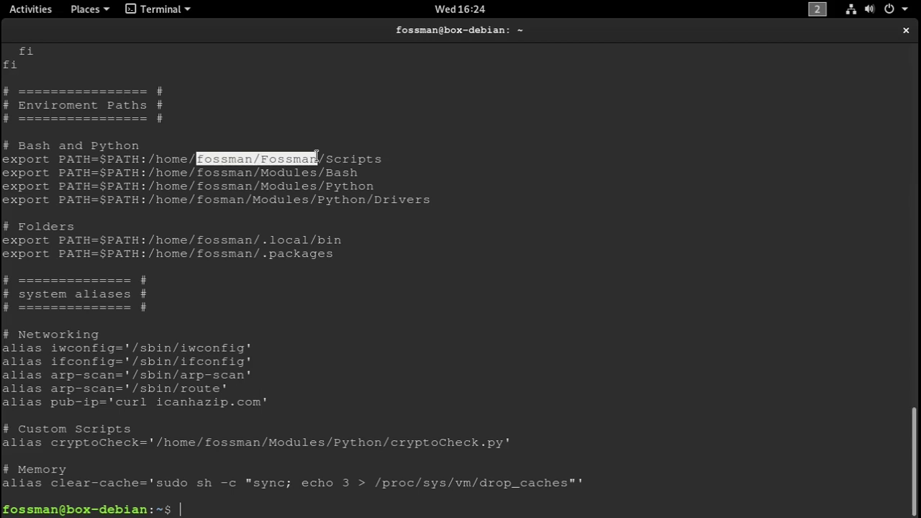
Highlight the entire export PATH line for the Fossman/Scripts folder, and clear the .bashrc output from the terminal
click(100, 154)
drag(1, 158, 382, 159)
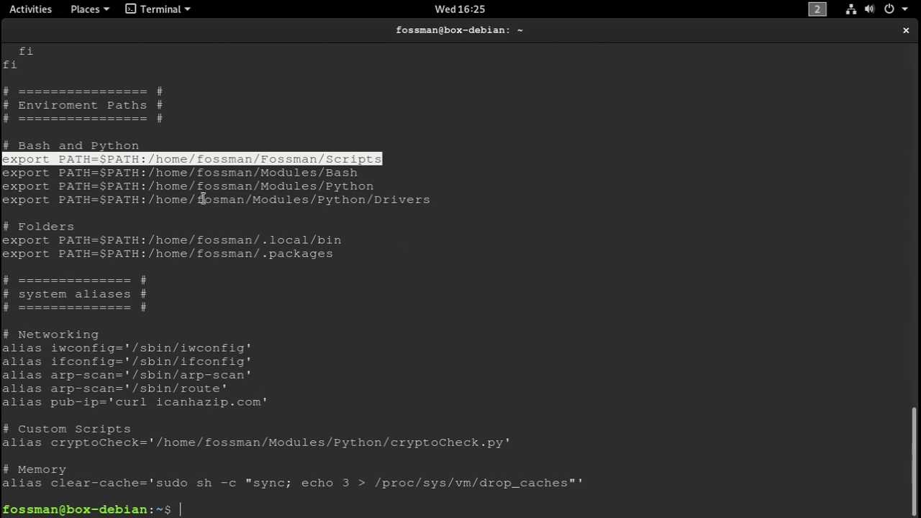
click(315, 173)
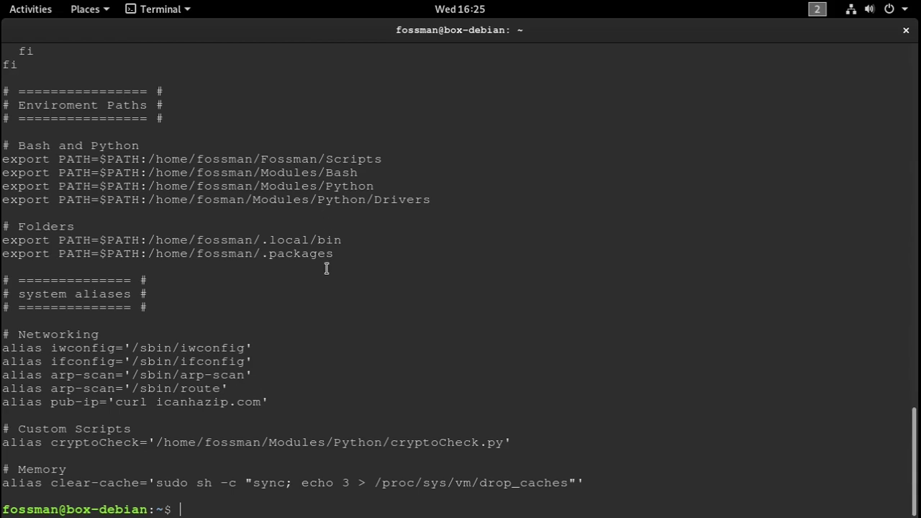
text(claer)
key(BackSpace)
key(BackSpace)
text(er)
key(Return)
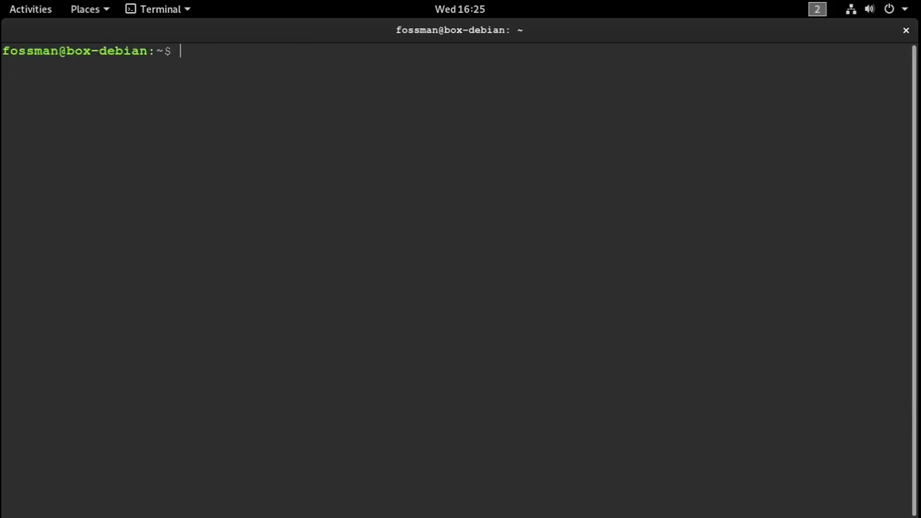
Change from the home directory into Fossman/Scripts, listing the contents at each level with ls
text(ls)
key(Return)
text(cd Fo)
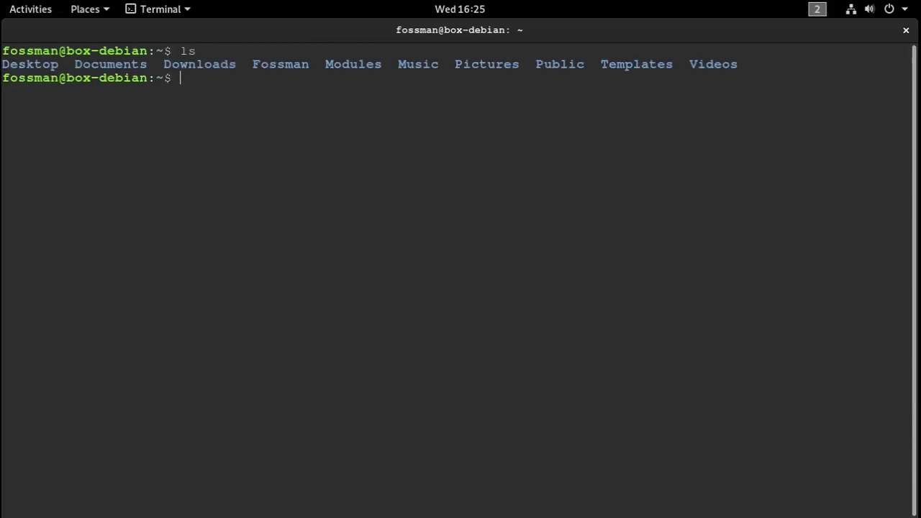
text(ssman/)
key(Return)
text(ls)
key(Return)
text(cd Scripts/)
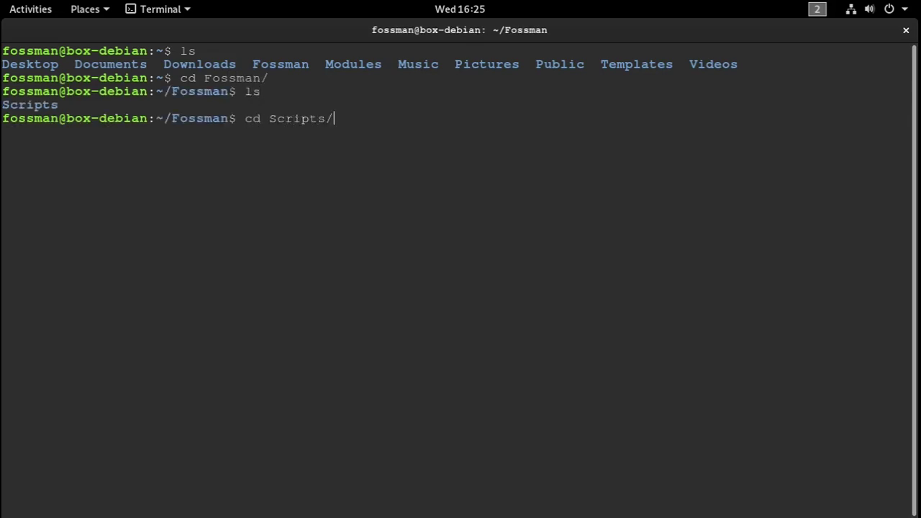
key(Return)
text(ls)
key(Return)
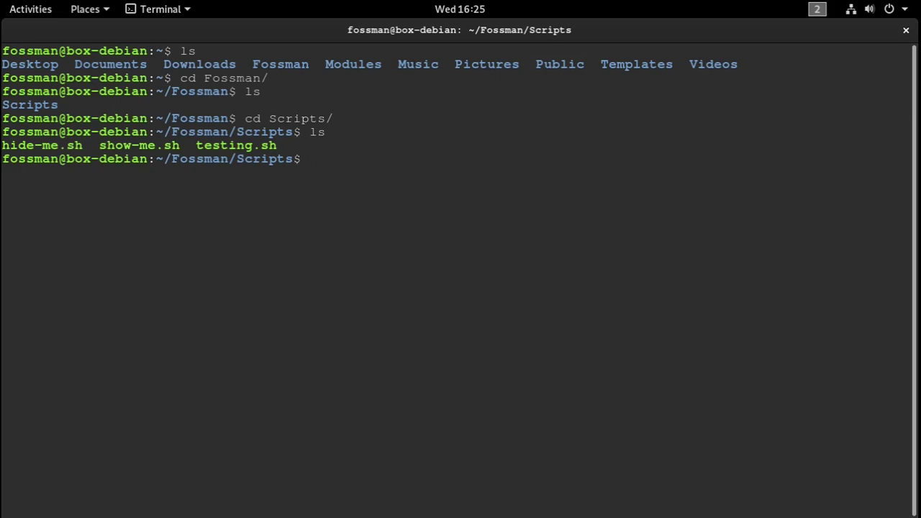
Clear the terminal and relist the Scripts folder with clear && ls
text(clear && lsd)
key(BackSpace)
key(BackSpace)
text(s)
key(Return)
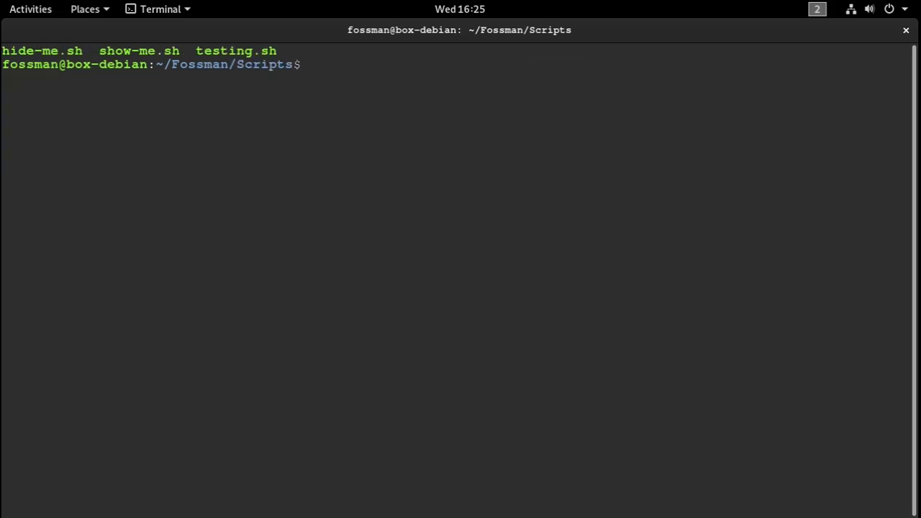
text(./)
text(hide-me.sh)
key(BackSpace)
key(BackSpace)
key(BackSpace)
key(BackSpace)
key(BackSpace)
key(BackSpace)
key(BackSpace)
key(BackSpace)
key(BackSpace)
key(BackSpace)
key(BackSpace)
key(BackSpace)
Check the current hostname with the hostname command, and clear and relist the folder with clear && ls
text(hostname)
key(Return)
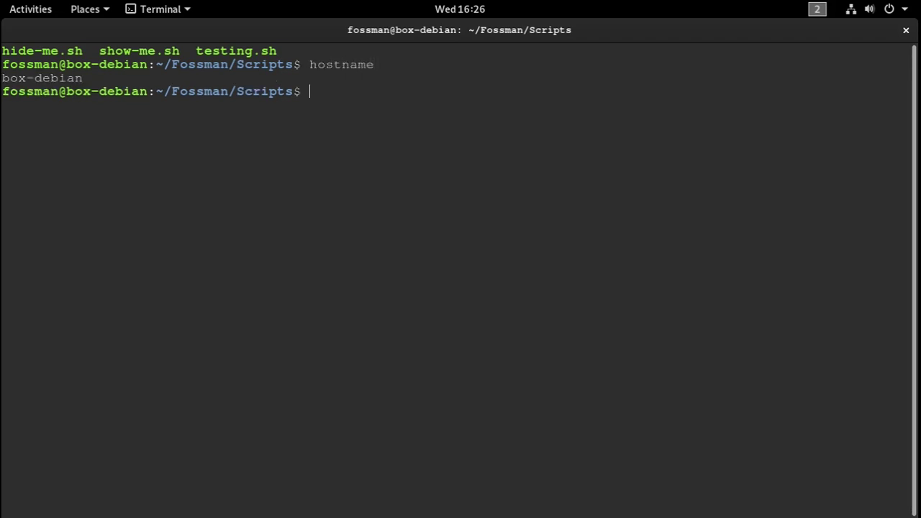
text(clear && ls)
key(Return)
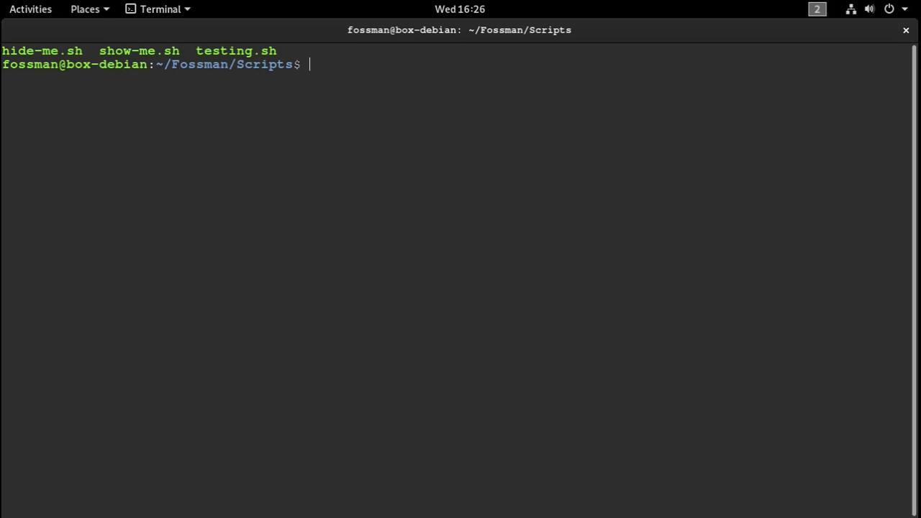
Run ./hide-me.sh from the Scripts folder, authenticating with the sudo password
text(./hide-me.sh)
key(Return)
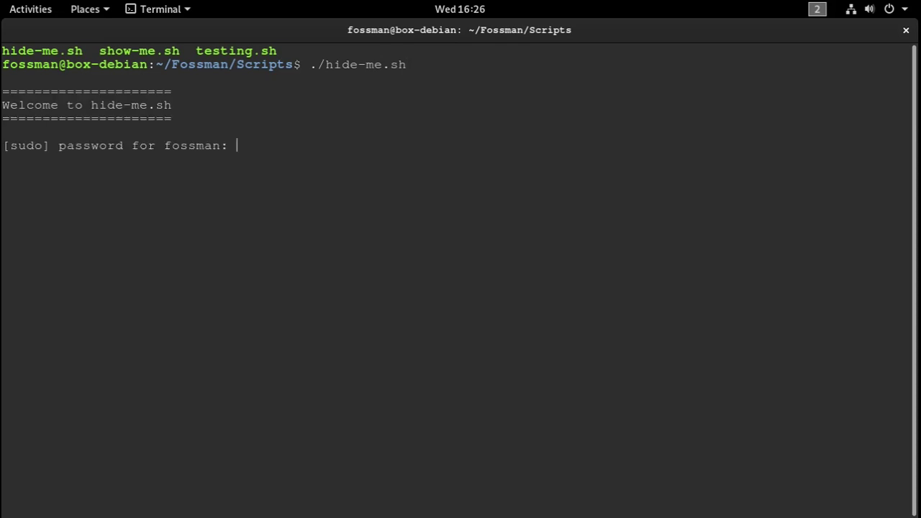
key(Return)
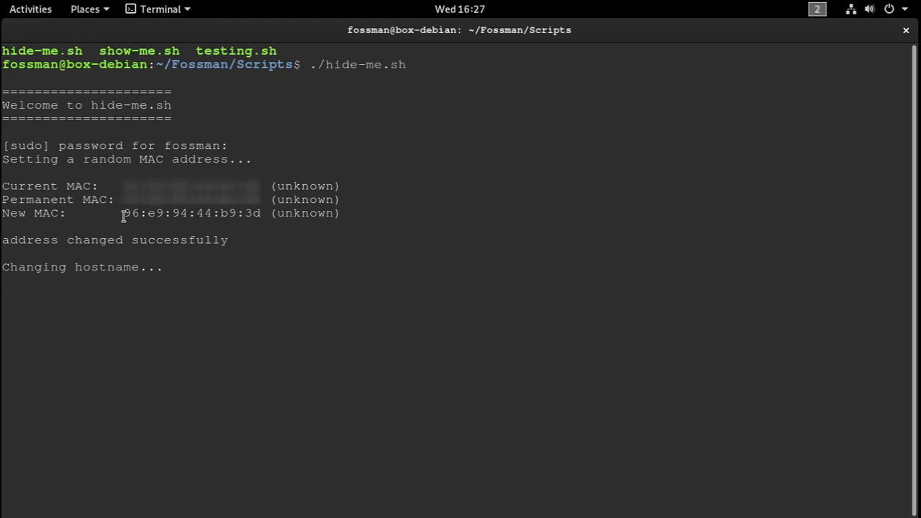
Highlight the new MAC address in the hide-me.sh output, and clear the terminal
drag(123, 215, 262, 216)
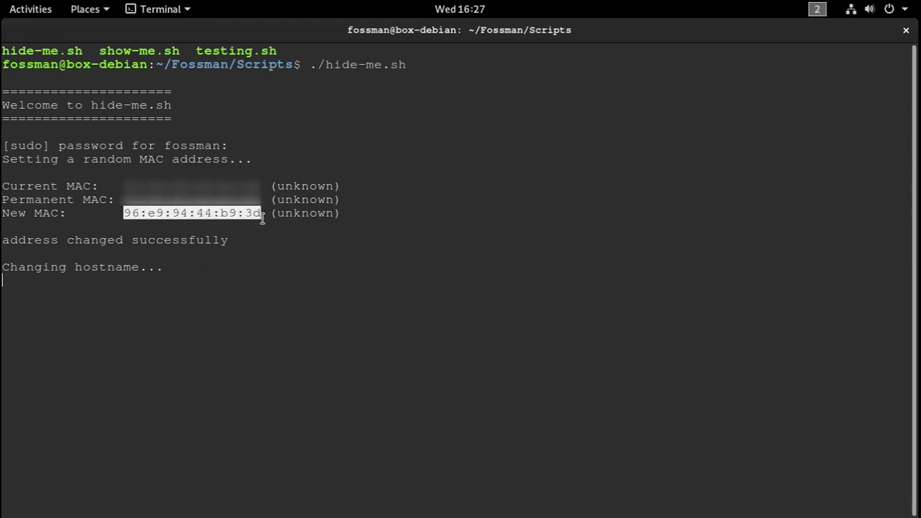
click(555, 219)
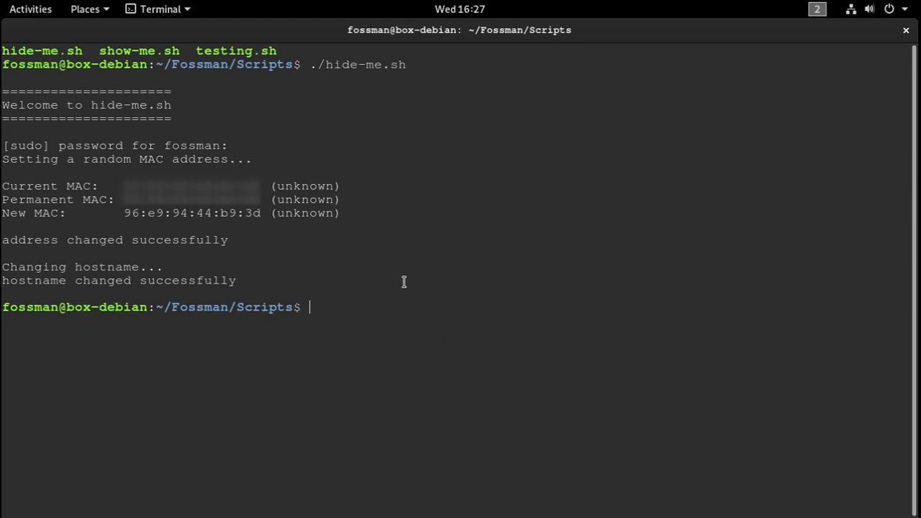
text(clear)
key(Return)
text(sus)
key(BackSpace)
key(BackSpace)
key(BackSpace)
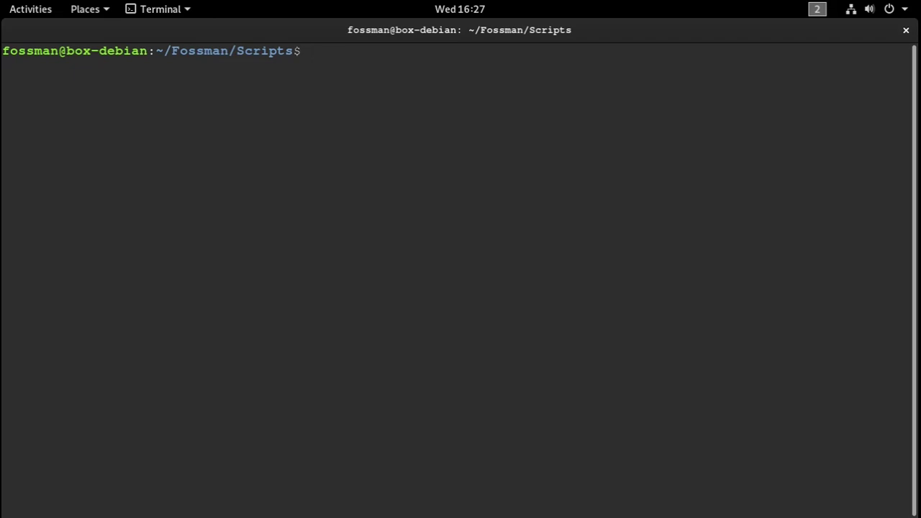
Show the MAC addresses with macchanger -s ens3, and highlight the current and permanent addresses
text(macchanger -s ens3)
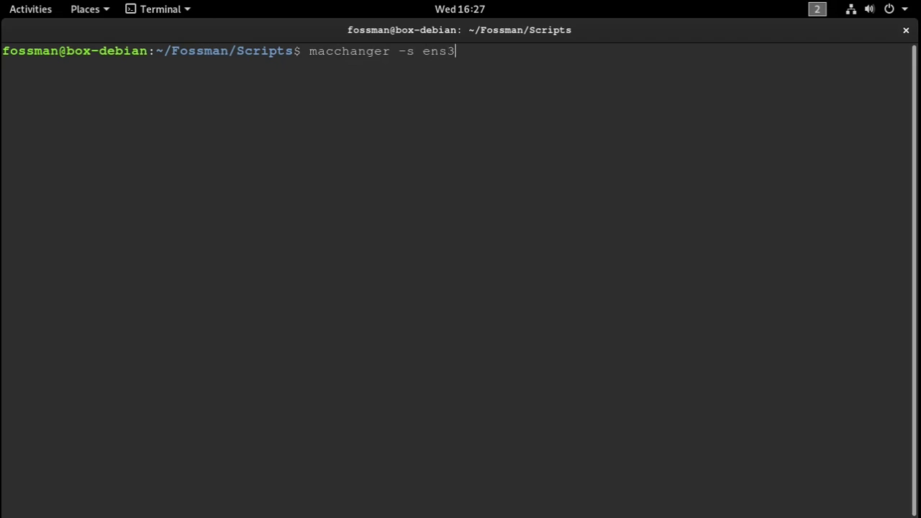
key(Return)
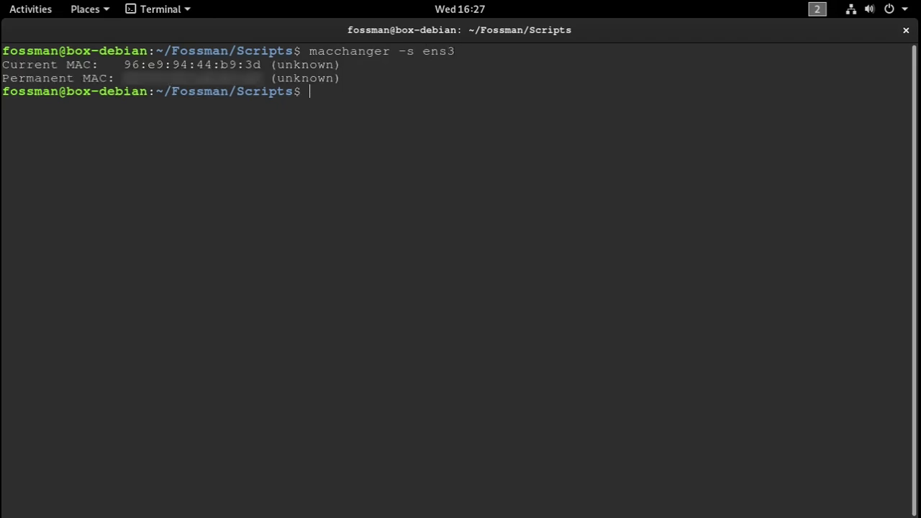
drag(124, 65, 261, 65)
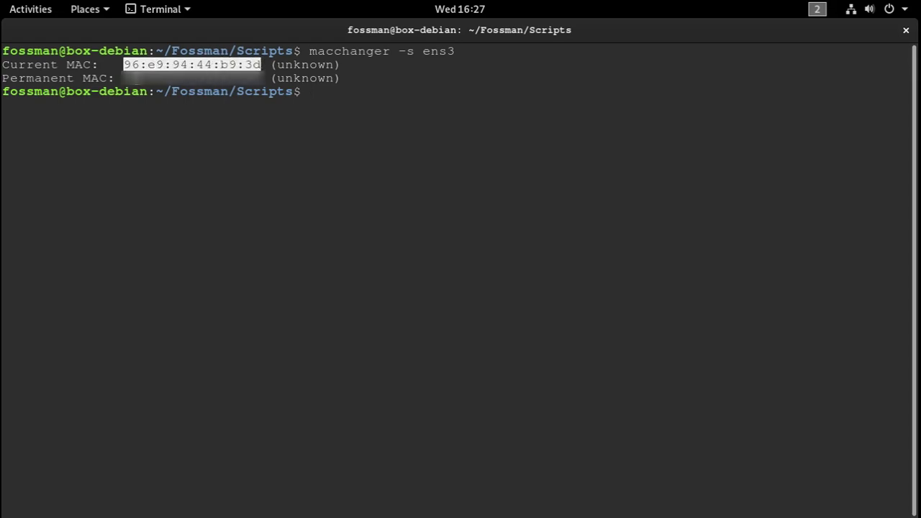
drag(123, 78, 263, 72)
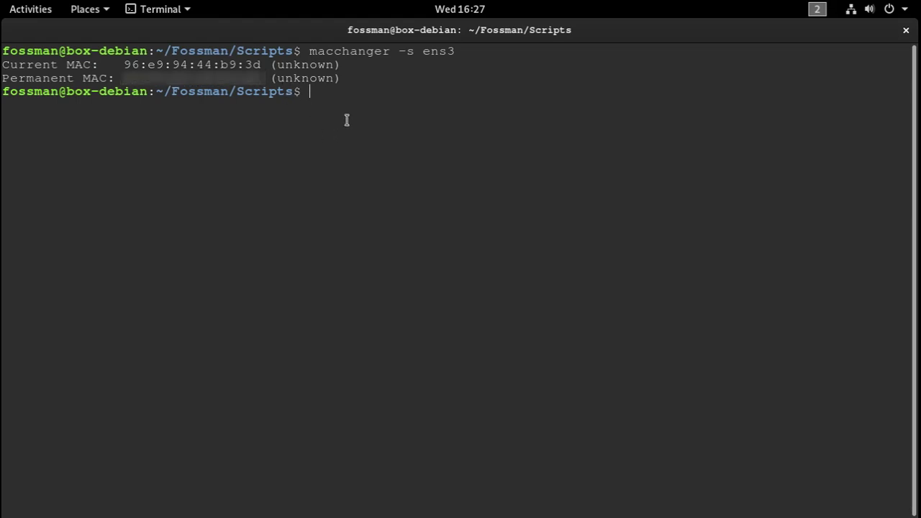
Check the changed hostname with hostname, highlight it in the output, and clear the terminal
text(hostname)
key(Return)
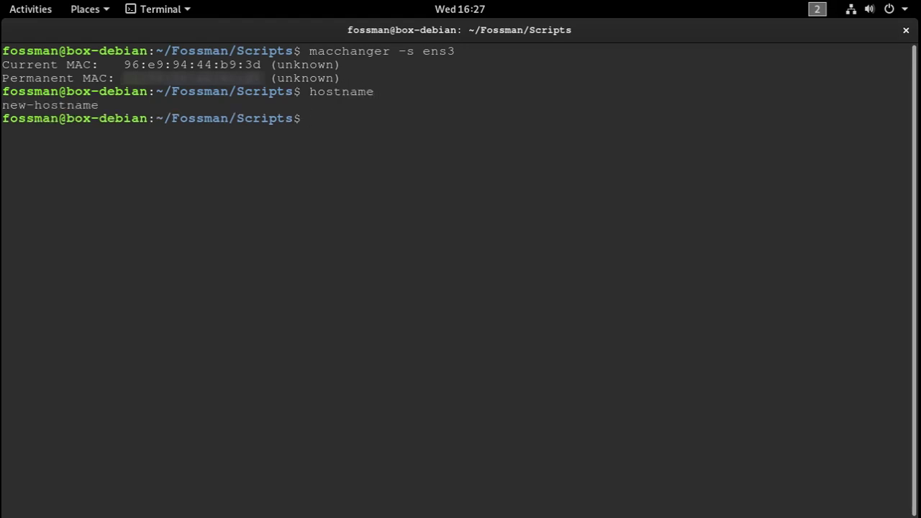
drag(96, 115, 4, 105)
click(5, 106)
text(cler)
key(BackSpace)
text(ar)
key(Return)
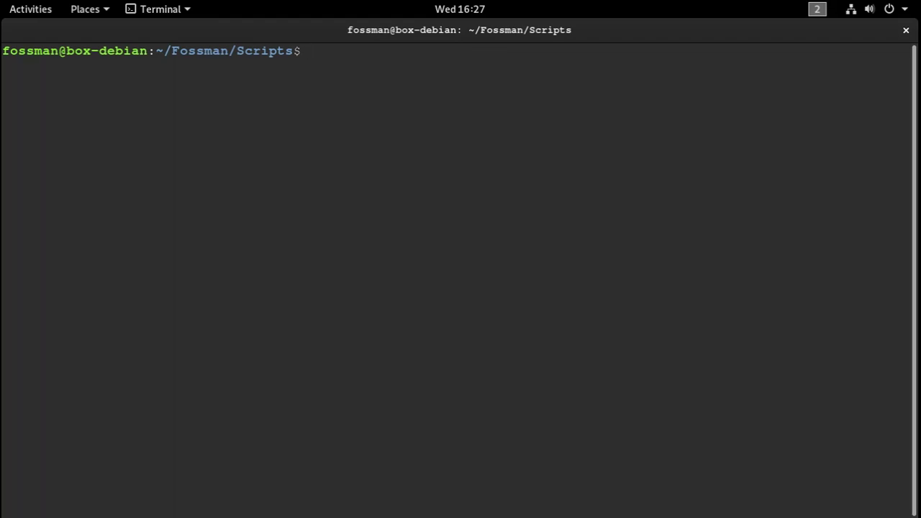
List the Scripts folder and run ./show-me.sh to revert the MAC address and hostname
text(ls)
key(Return)
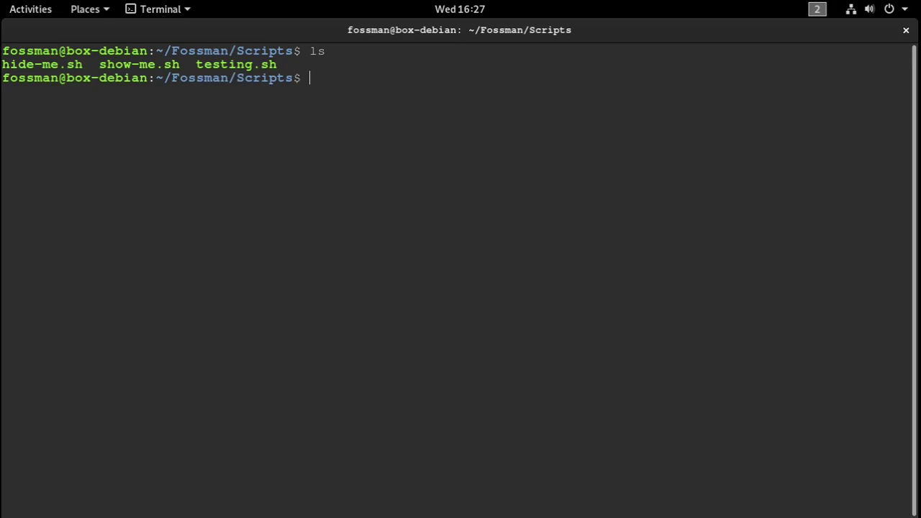
text(./show-me.sh)
key(Return)
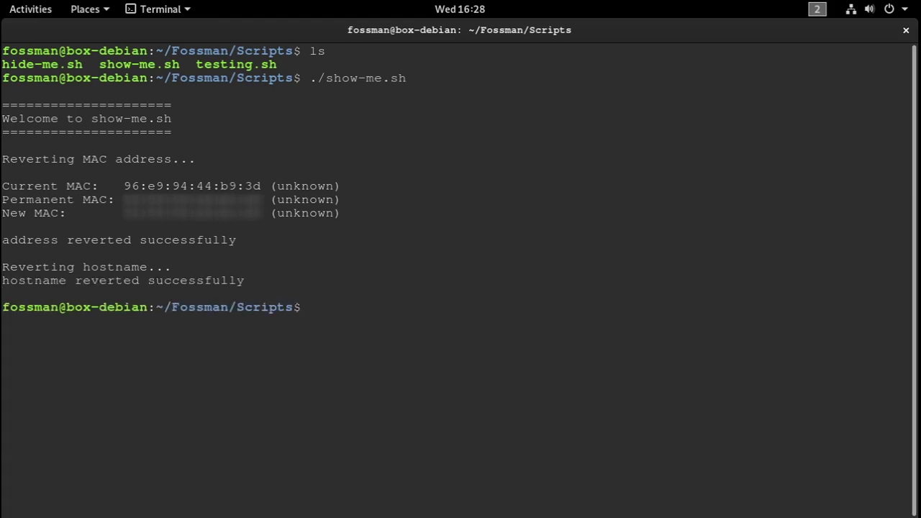
Check the hostname after running show-me.sh, and clear the terminal
text(hostname)
key(Return)
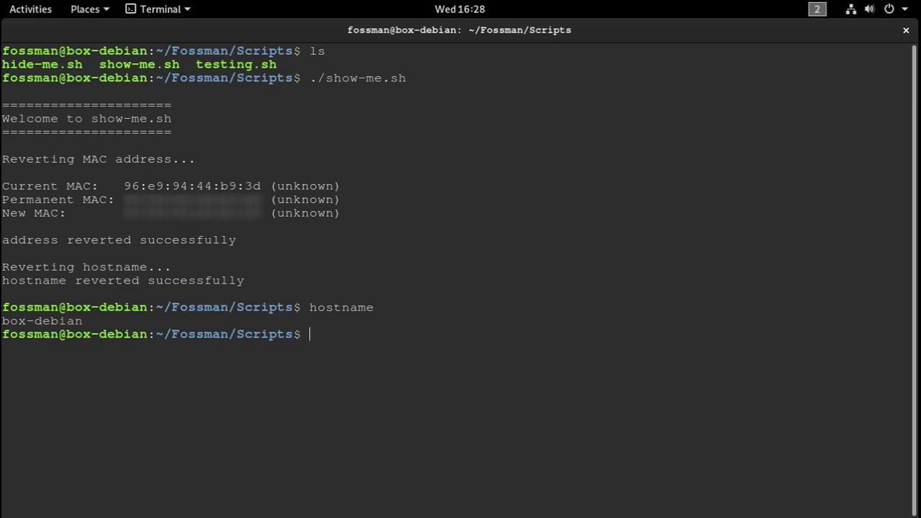
text(clear)
key(Return)
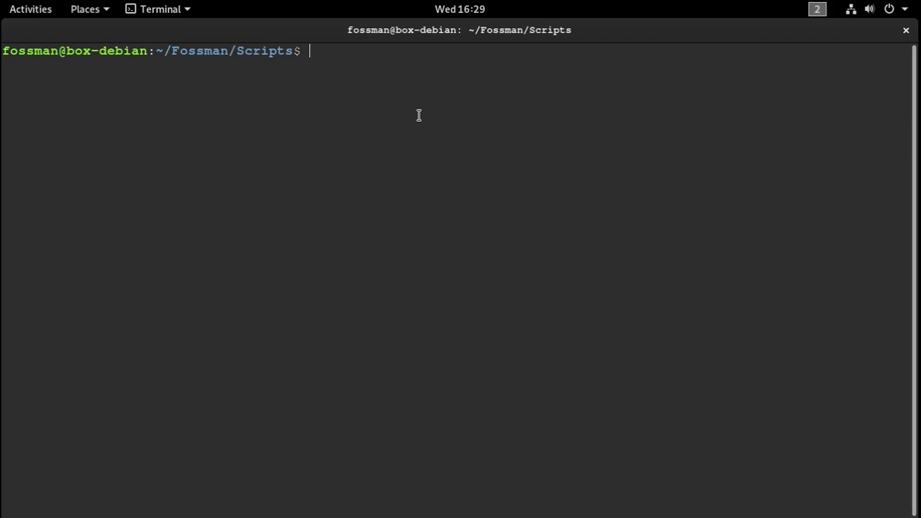
Return to the home directory with cd and clear the terminal
text(cd)
key(Return)
text(clear)
key(Return)
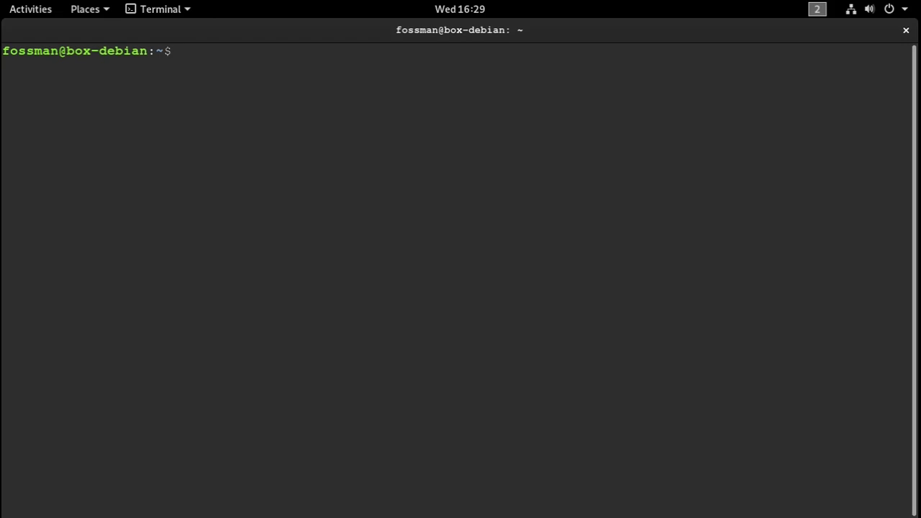
Check the hostname from the home directory, and clear its output
text(hostname)
key(Return)
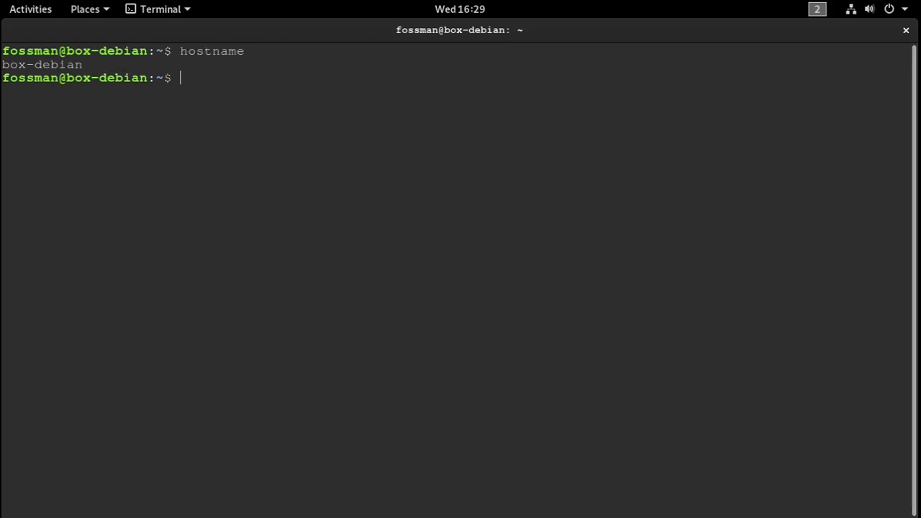
text(clear)
key(Return)
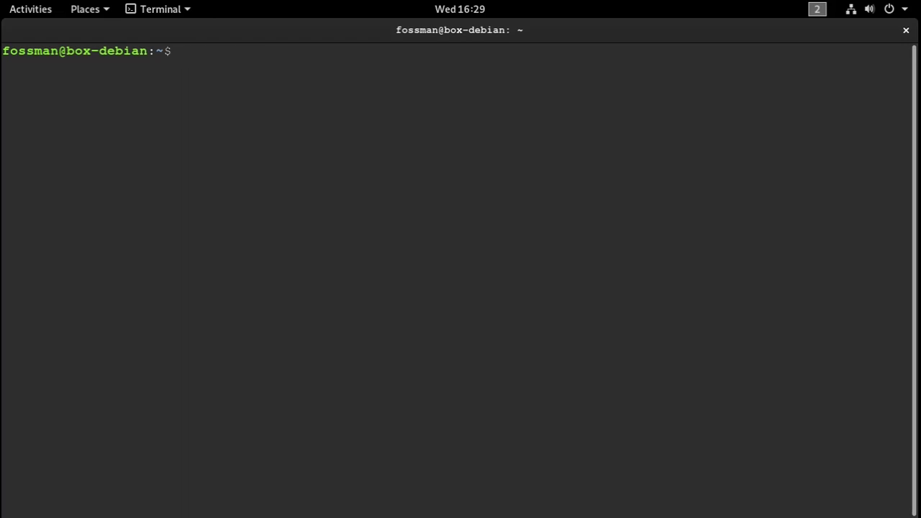
Run hide-me.sh by name from the home directory, check the hostname, and clear the terminal
text(hide-me.sh)
key(Return)
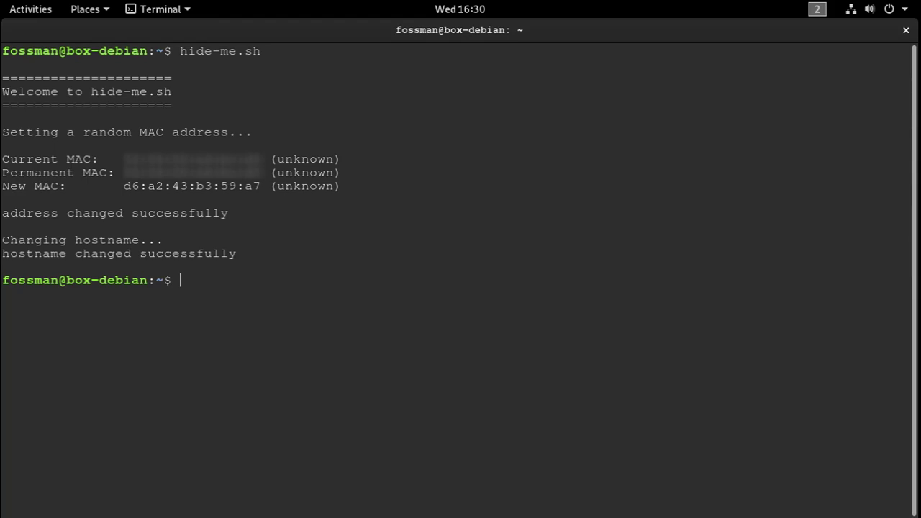
text(hostname)
key(Return)
text(clear)
key(Return)
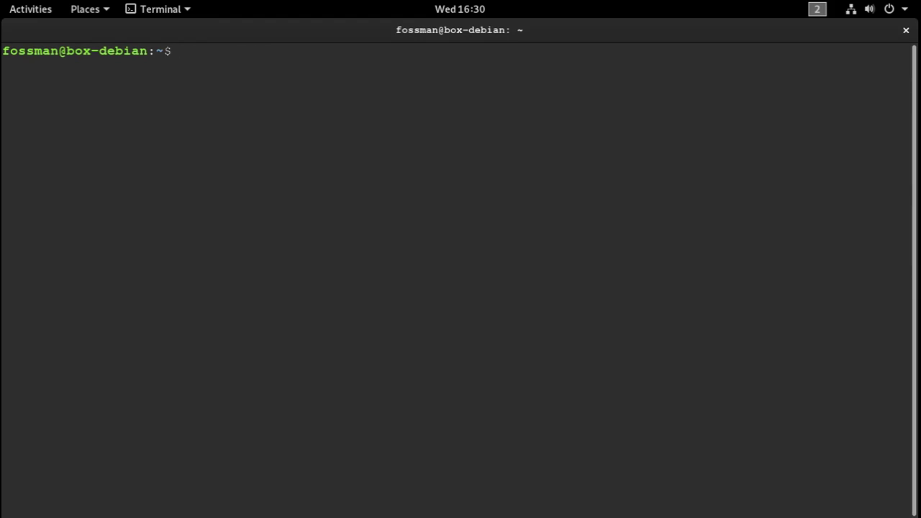
Run show-me.sh by name from the home directory to restore the MAC address and hostname
text(ls)
key(BackSpace)
key(BackSpace)
text(show-me.sh)
key(Return)
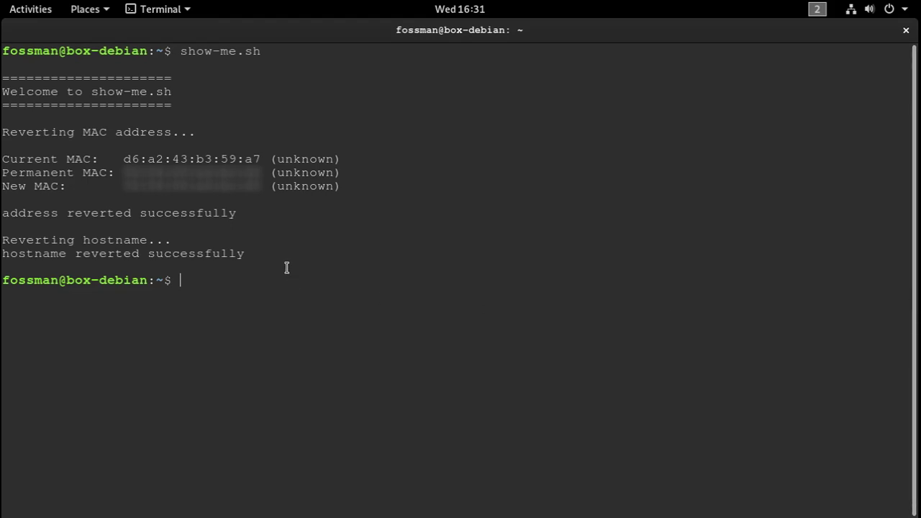
Clear the terminal and close it with the exit command
text(clear)
key(BackSpace)
key(BackSpace)
text(ar)
key(Return)
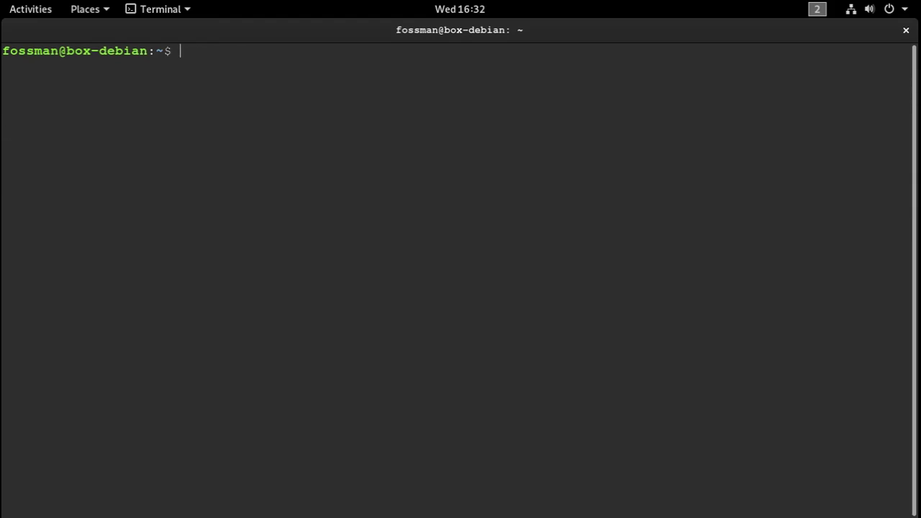
text(exit)
key(Return)
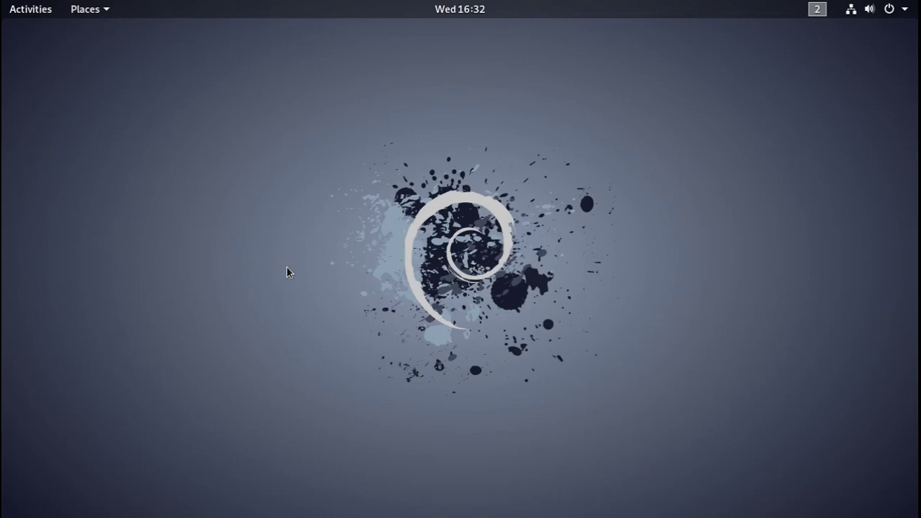
Take the Debian virtual machine out of fullscreen and switch the host to workspace 1
click(473, 6)
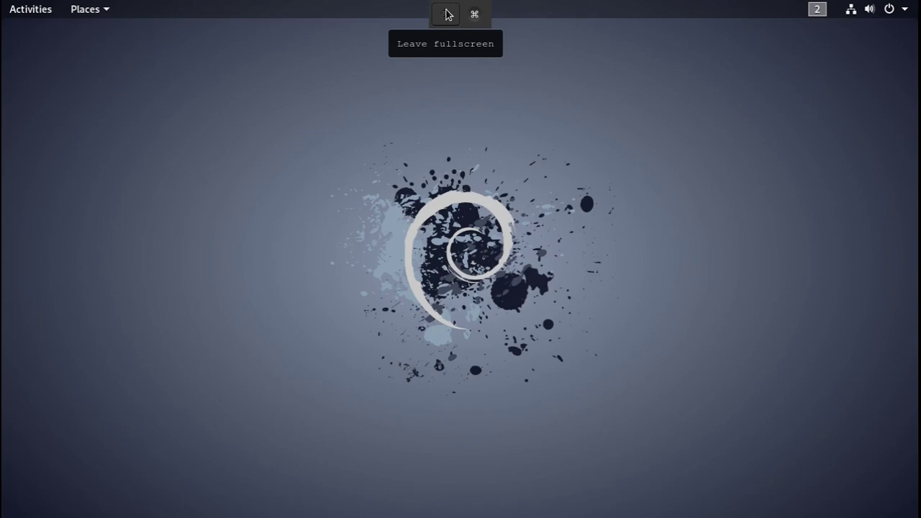
click(448, 14)
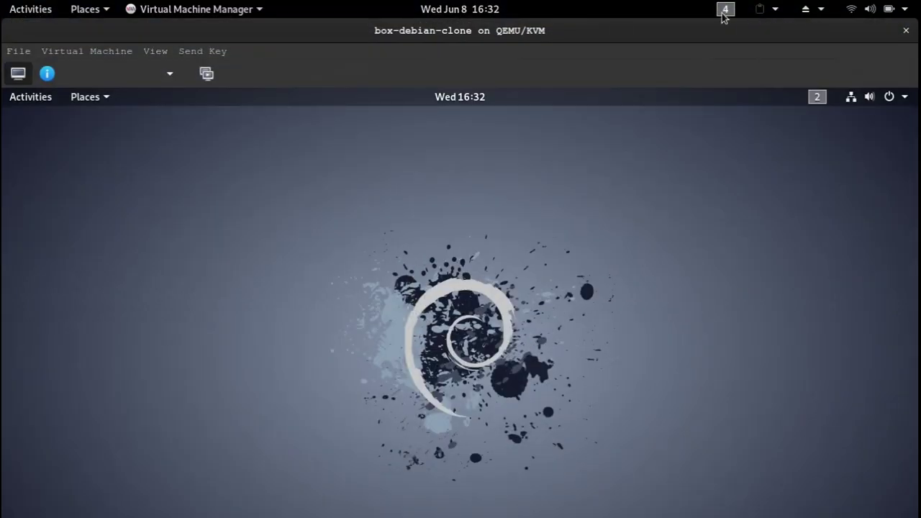
click(725, 9)
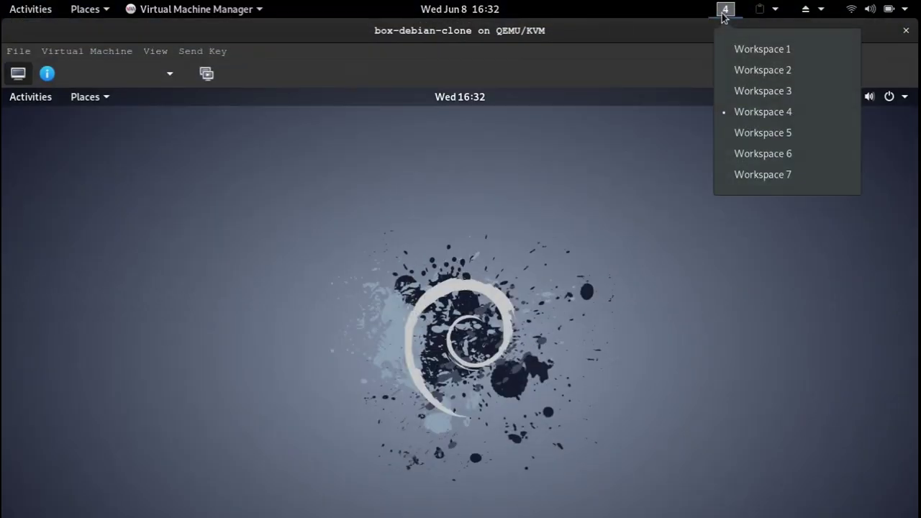
click(736, 47)
Show the hide-me.sh and show-me.sh listings side by side on host workspace 5, and return to workspace 1
mouse_move(2, 3)
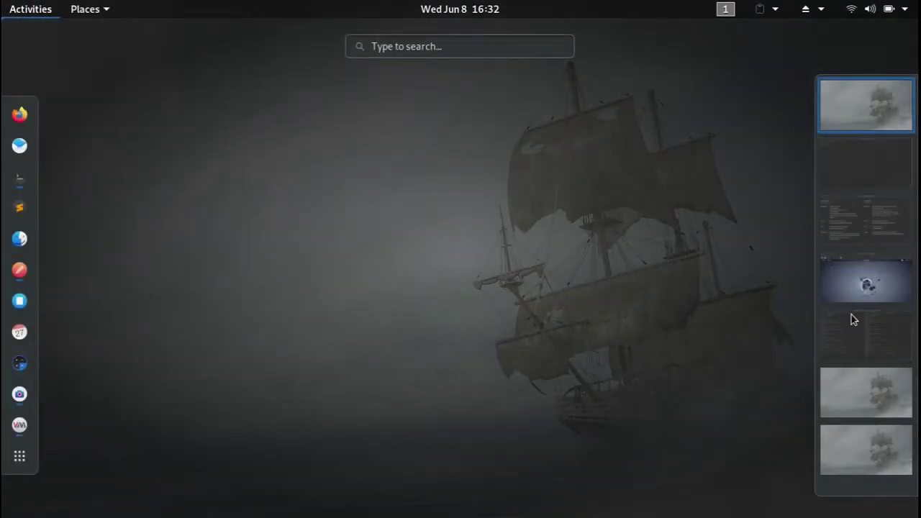
click(851, 315)
click(495, 161)
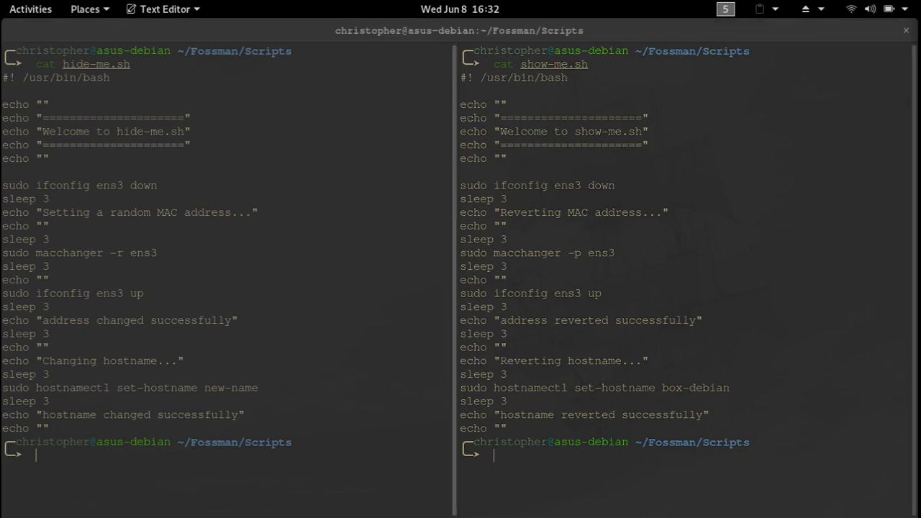
click(656, 190)
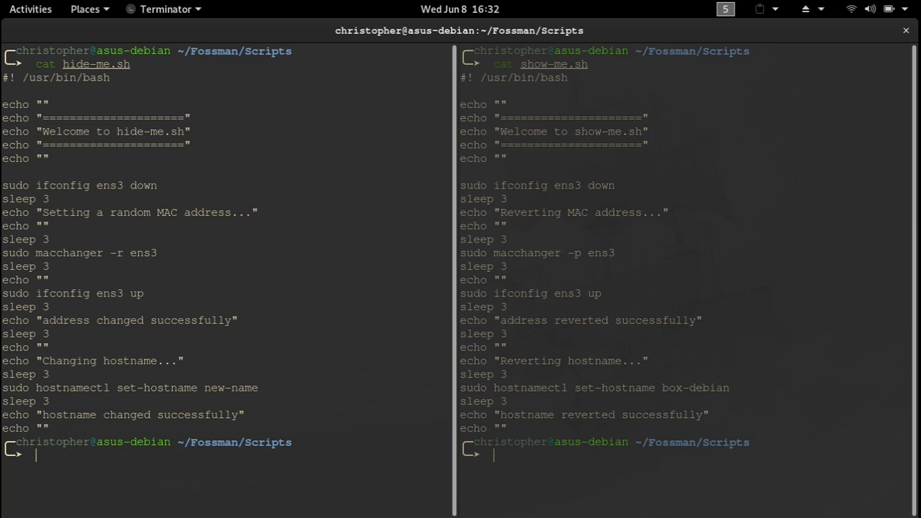
click(580, 180)
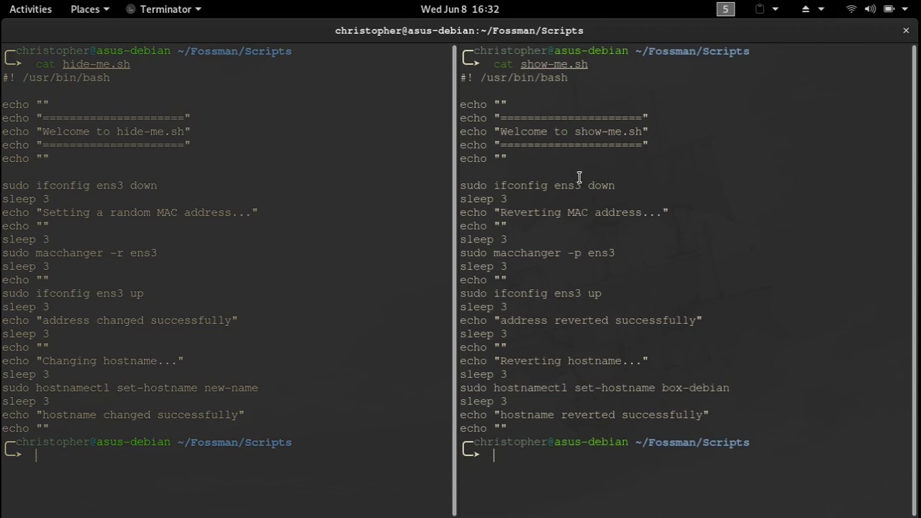
click(726, 10)
click(724, 47)
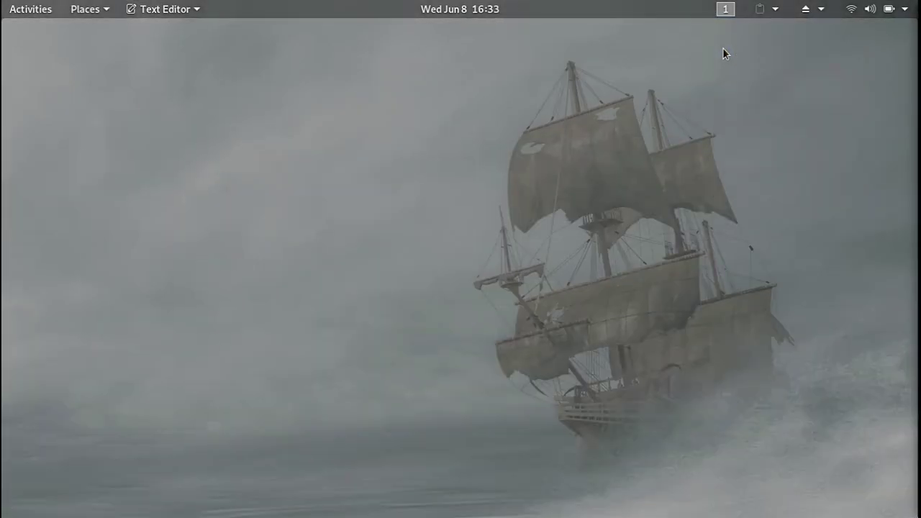